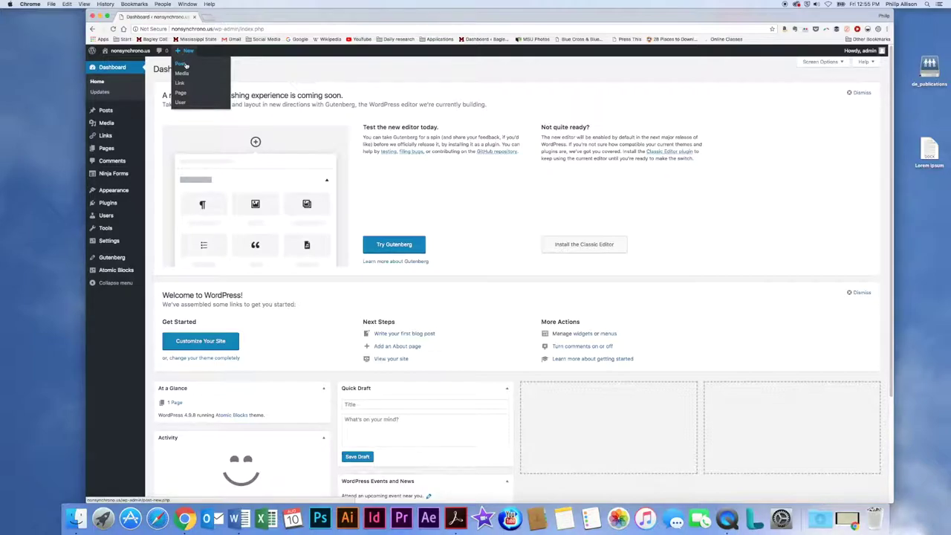
Create a new post titled 'Sample Post' and briefly check the Featured Image panel.
left_click(186, 65)
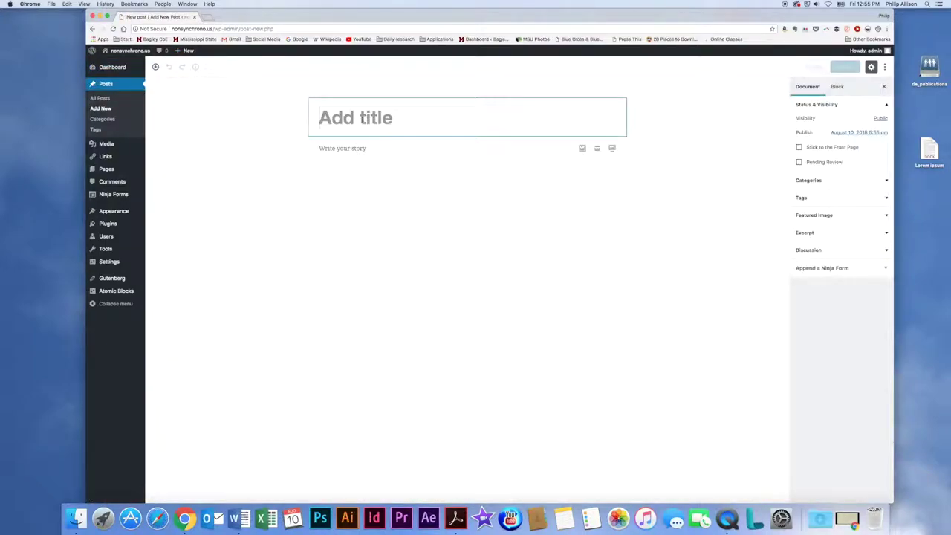
type("Sample P")
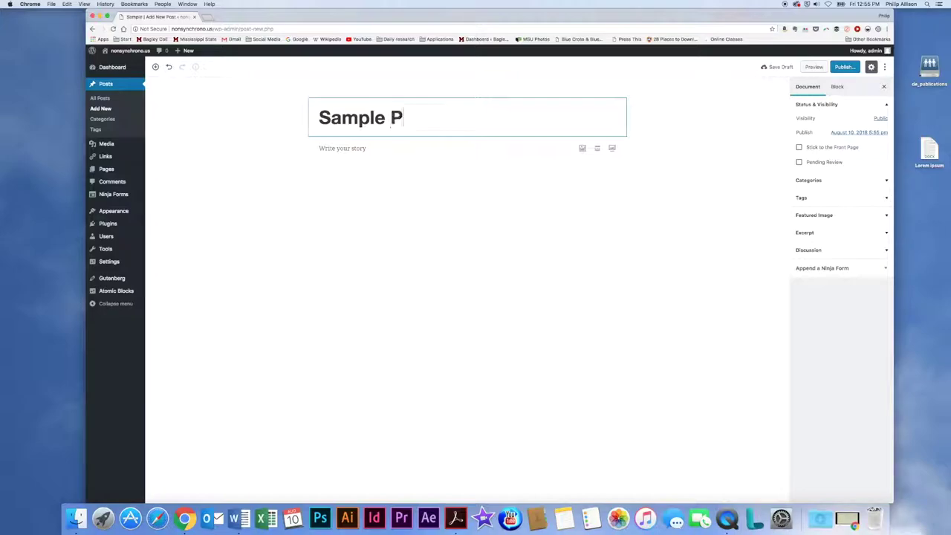
type("ost")
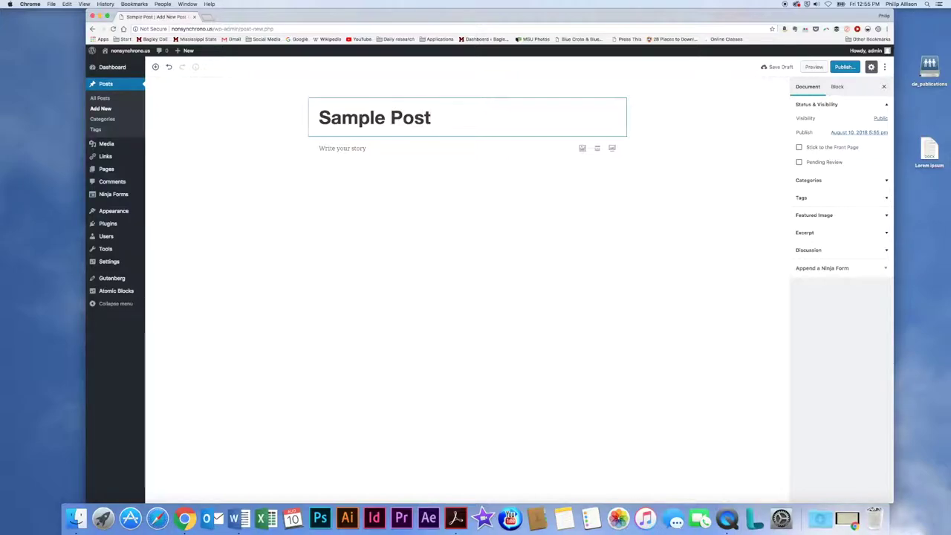
left_click(388, 150)
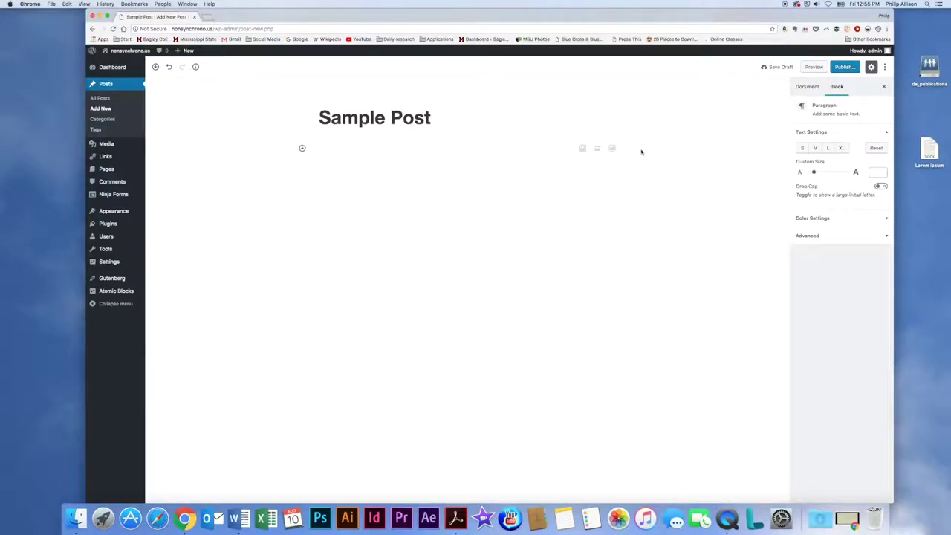
left_click(413, 118)
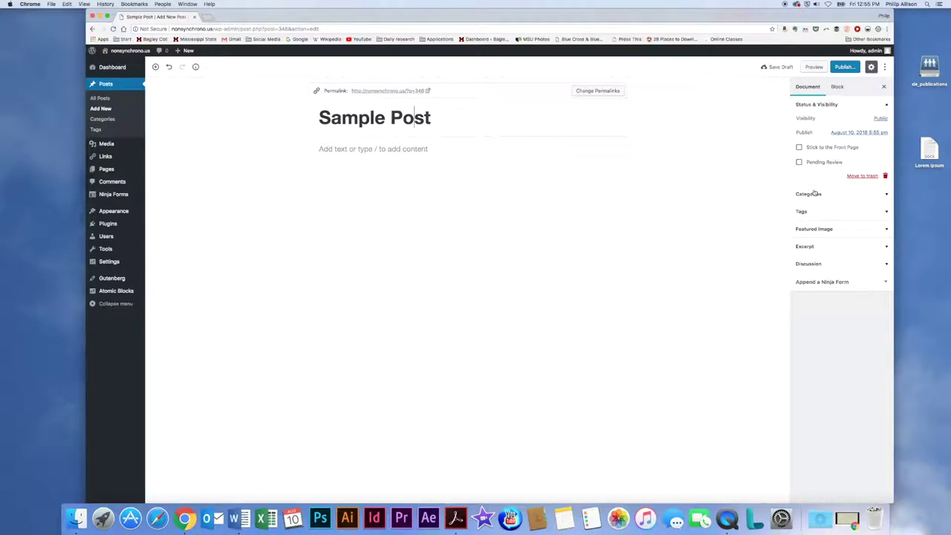
left_click(825, 230)
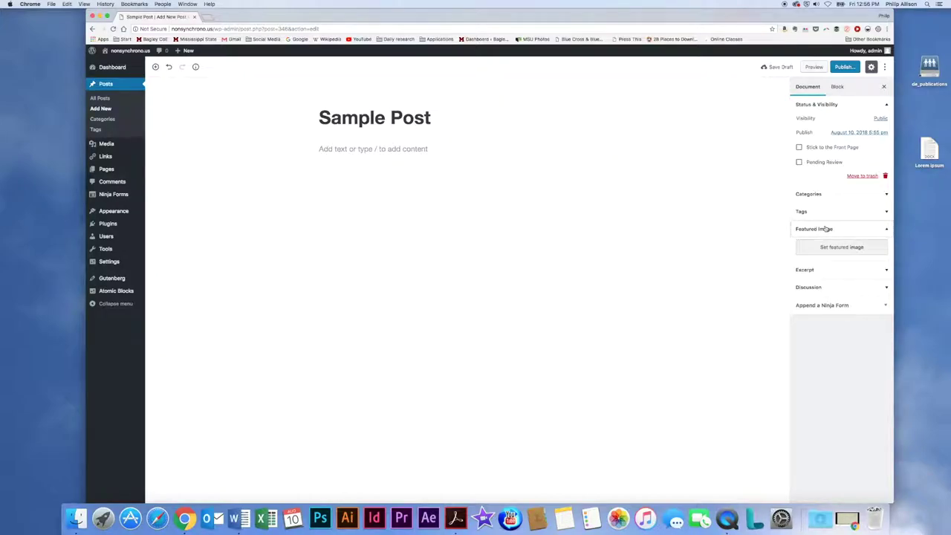
left_click(825, 231)
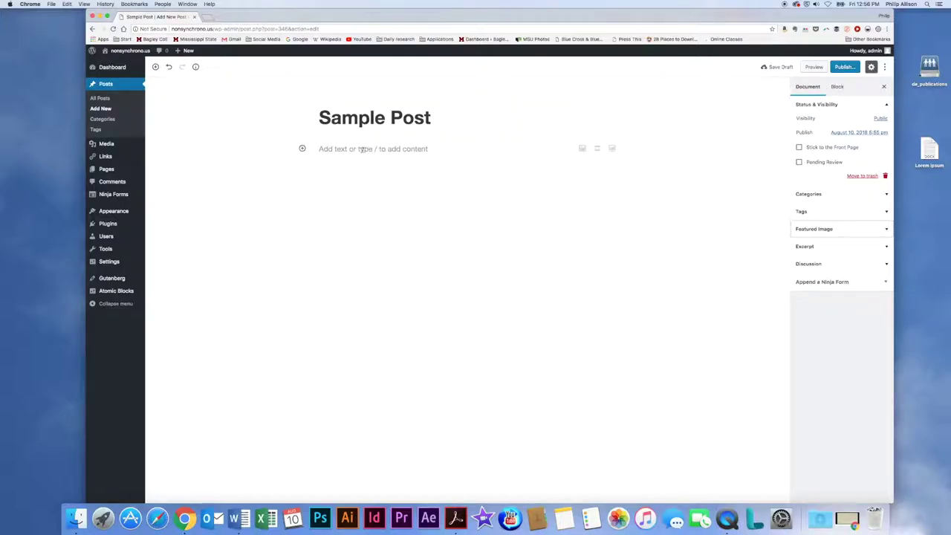
mouse_move(373, 149)
left_click(342, 149)
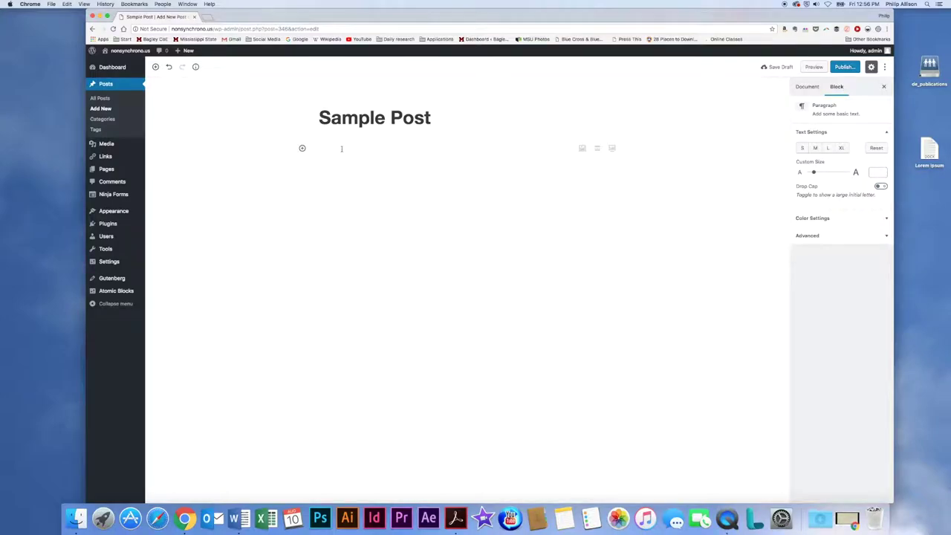
Write the paragraphs 'This is sample text.' and 'This is also sample text.'.
type("This is s")
type("ample text.")
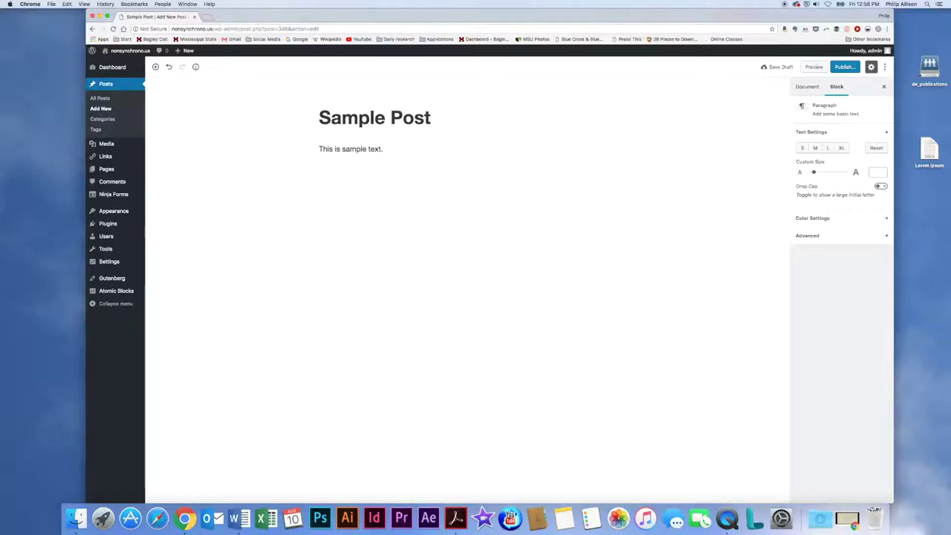
key("Return")
type("This is ")
type("also sample text")
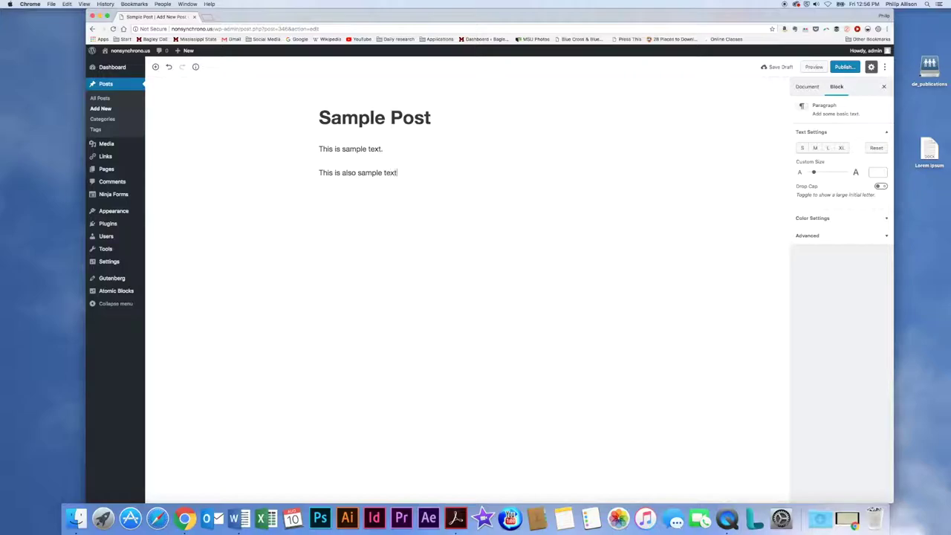
type(".")
left_click(653, 191)
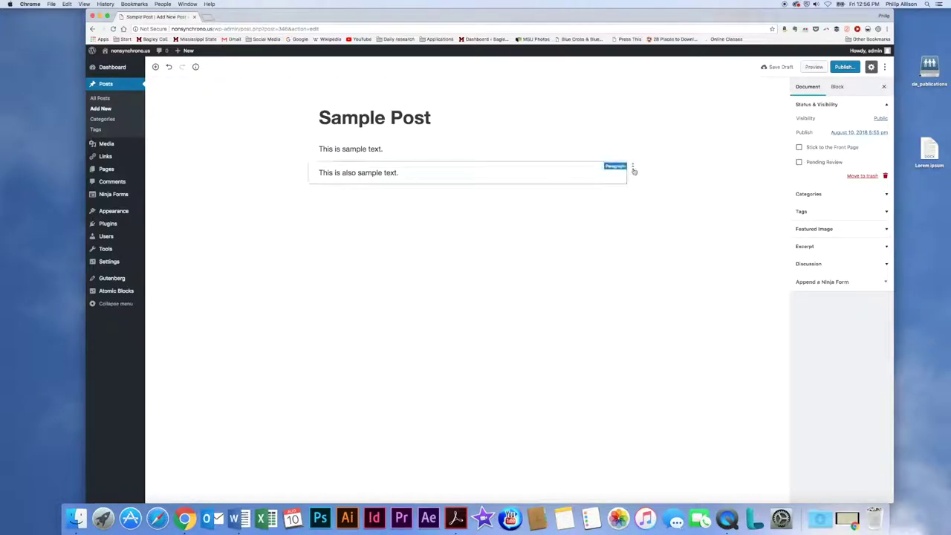
Remove both sample-text paragraphs using each block's Remove Block option.
left_click(632, 167)
left_click(603, 242)
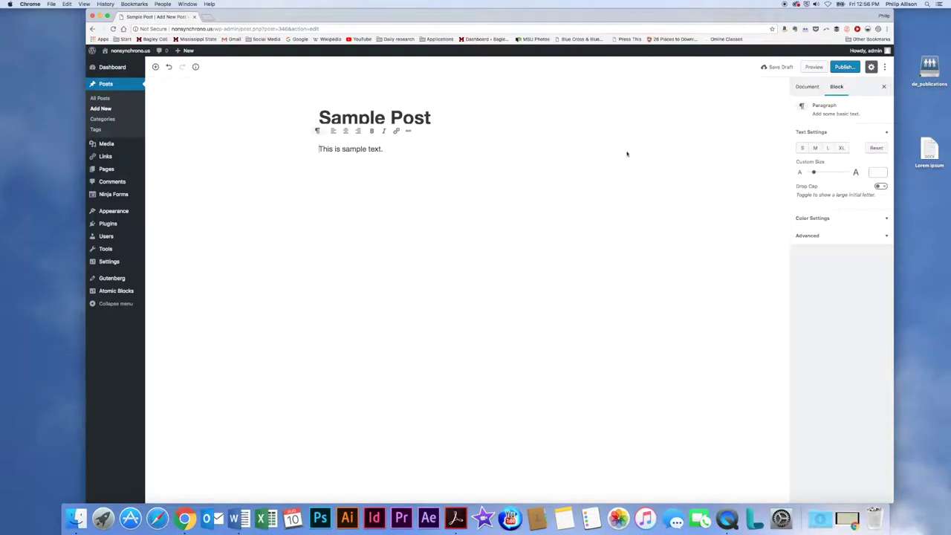
left_click(632, 143)
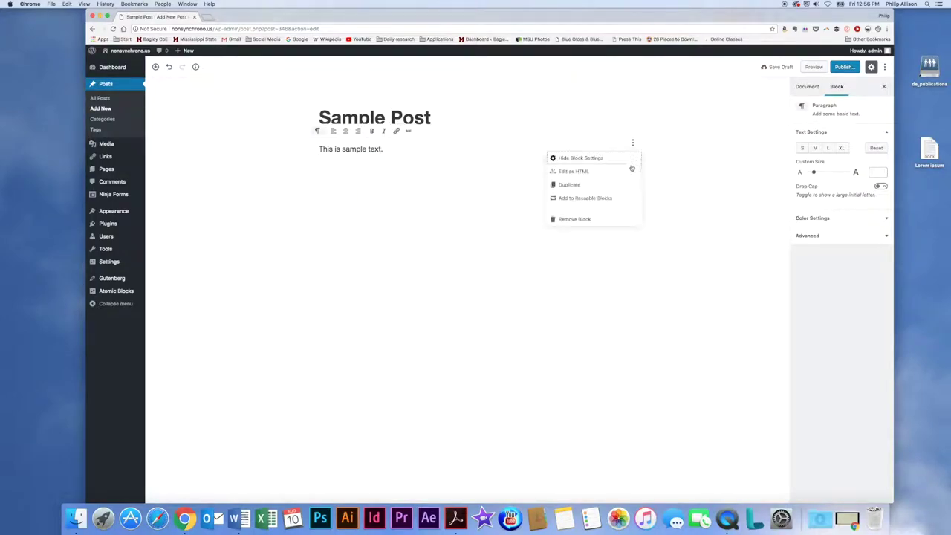
left_click(615, 219)
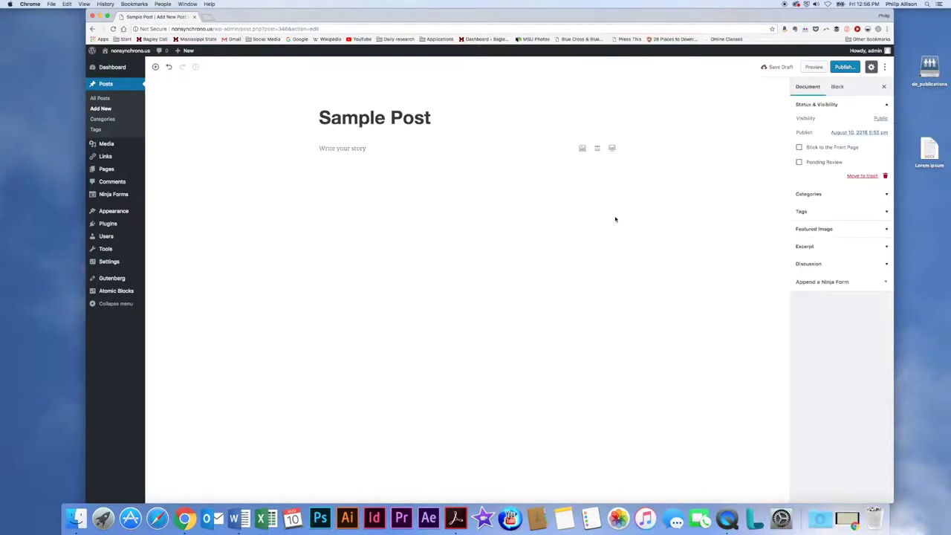
Paste the Lorem ipsum text, split it at 'Sed posuere', and add an empty block after paragraph one.
left_click(338, 148)
key("super+v")
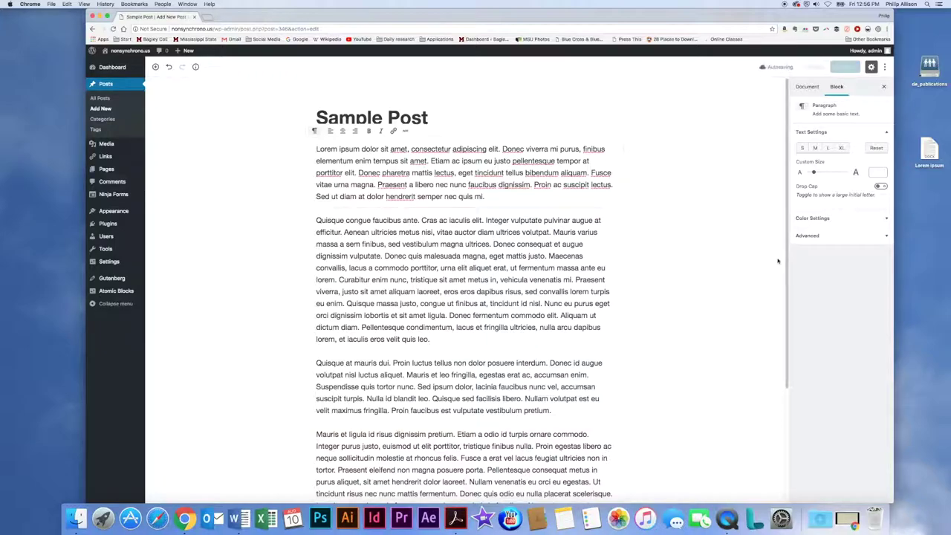
left_click_drag(786, 260, 783, 382)
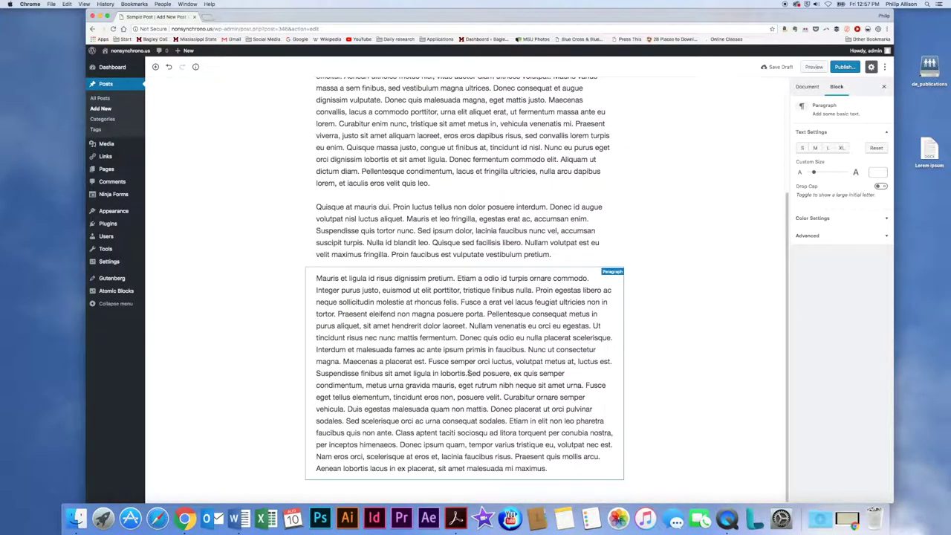
left_click(468, 373)
key("Return")
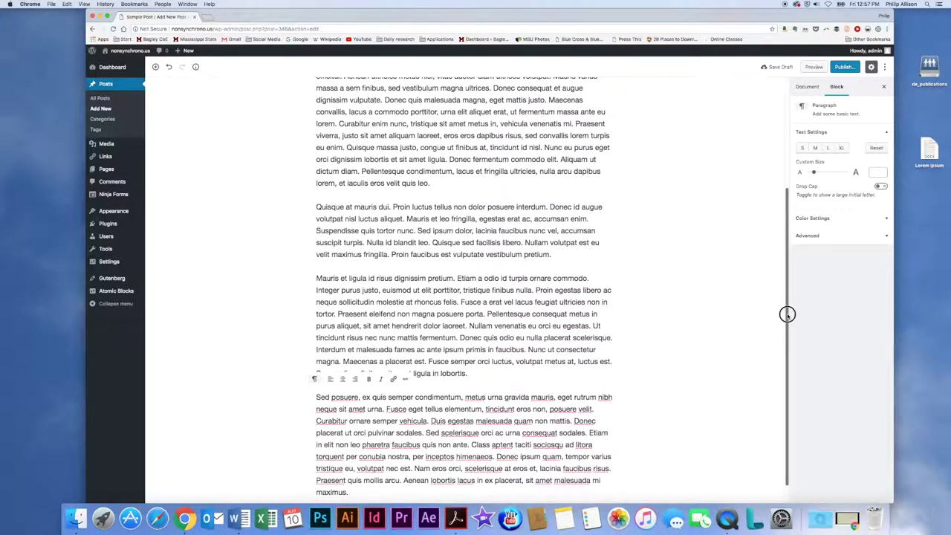
left_click_drag(789, 317, 785, 206)
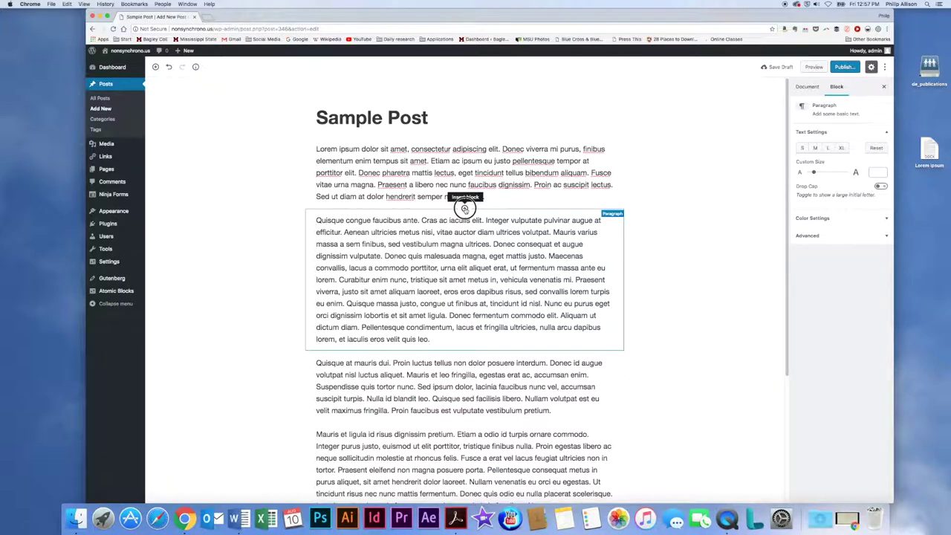
left_click(465, 209)
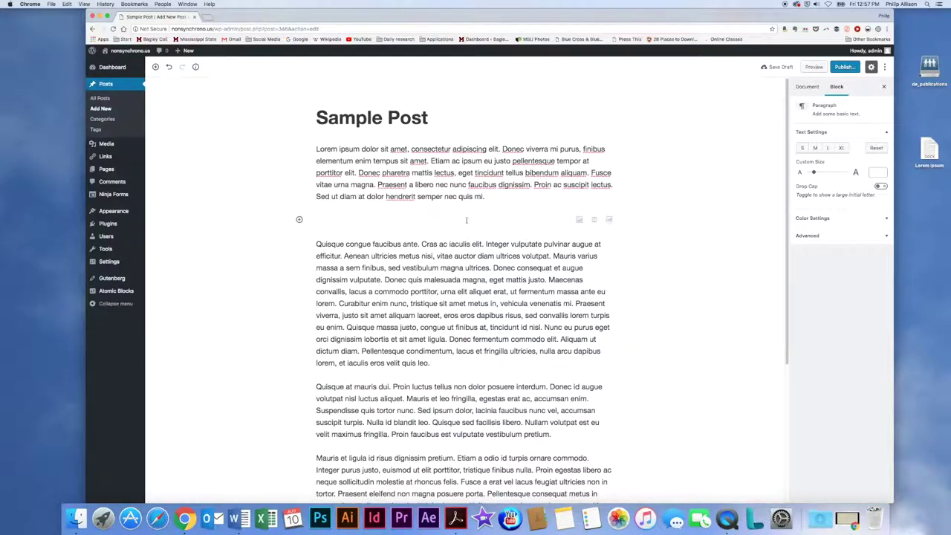
Browse the inserter's Most Used, Inline, Common and Formatting groups, then insert a Classic block.
left_click(299, 220)
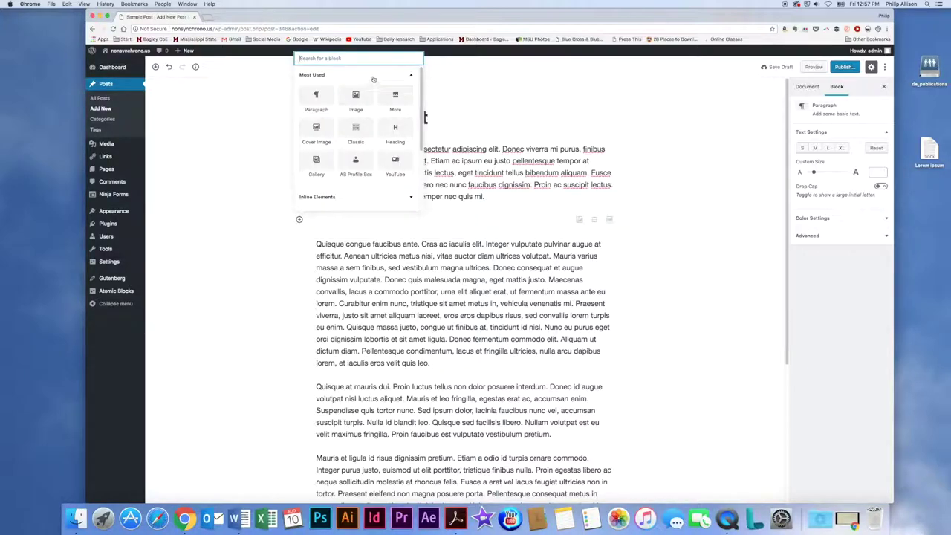
left_click(372, 77)
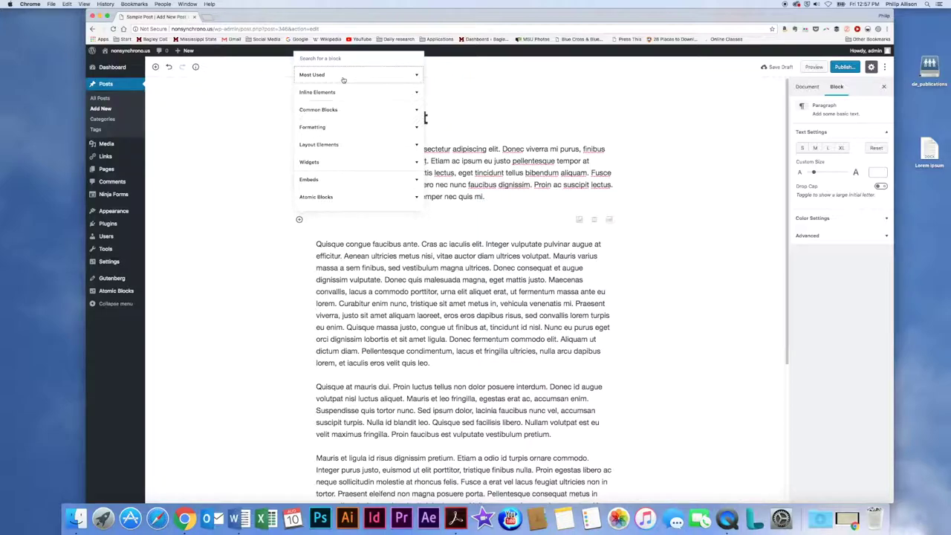
left_click(340, 75)
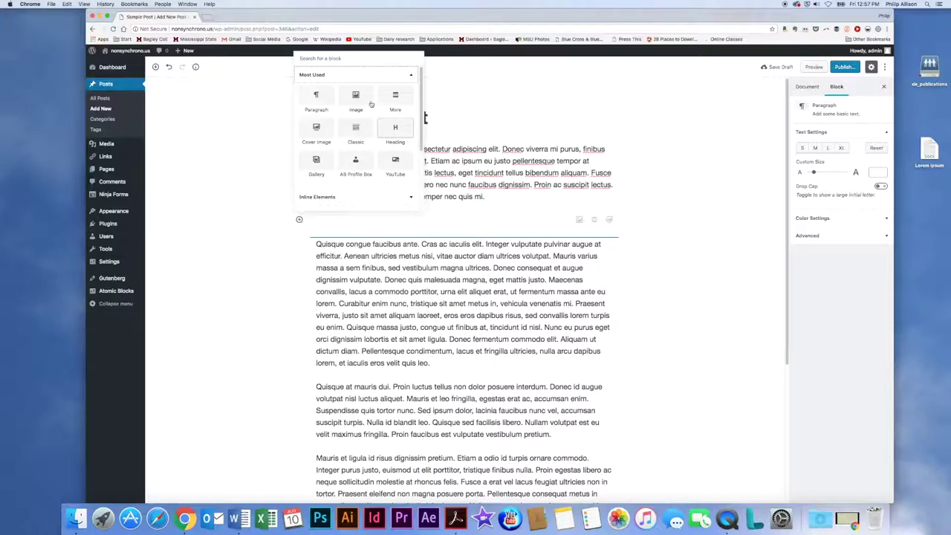
left_click(346, 77)
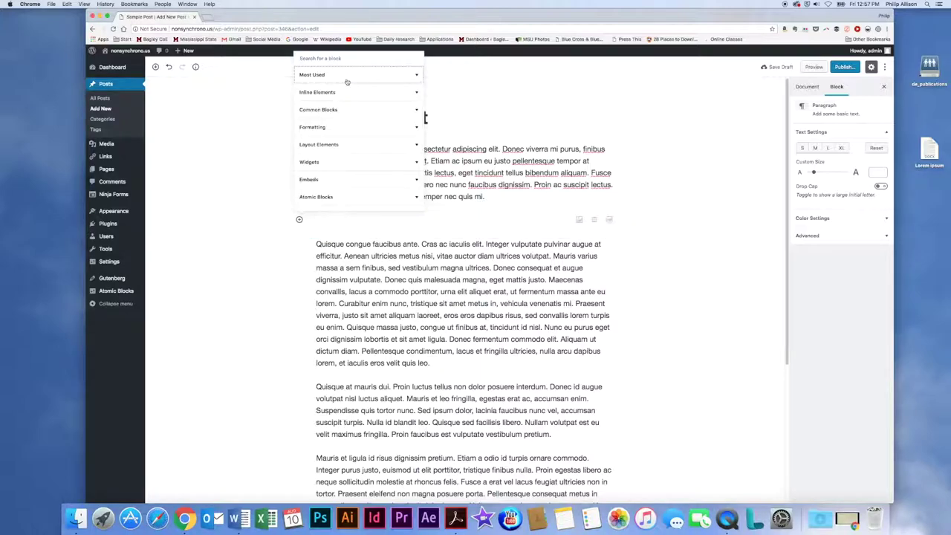
left_click(345, 93)
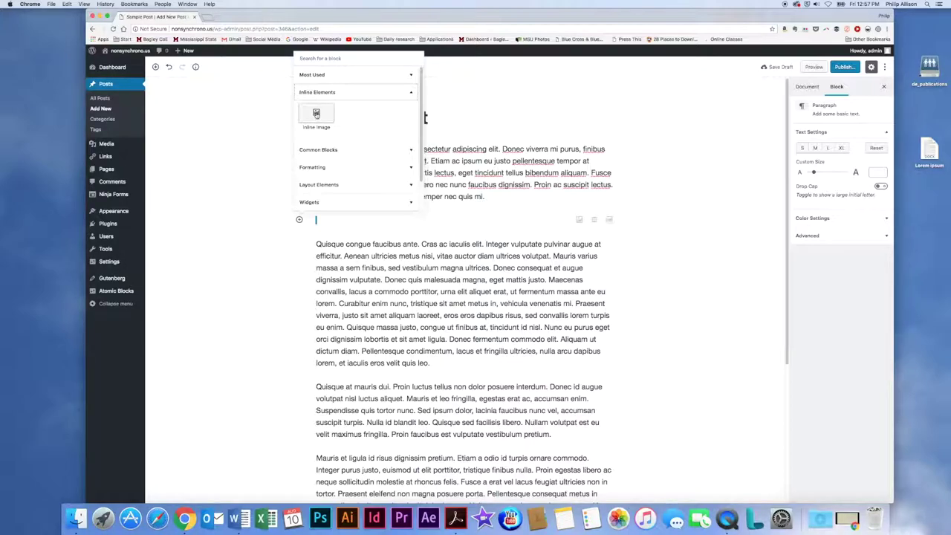
left_click(325, 93)
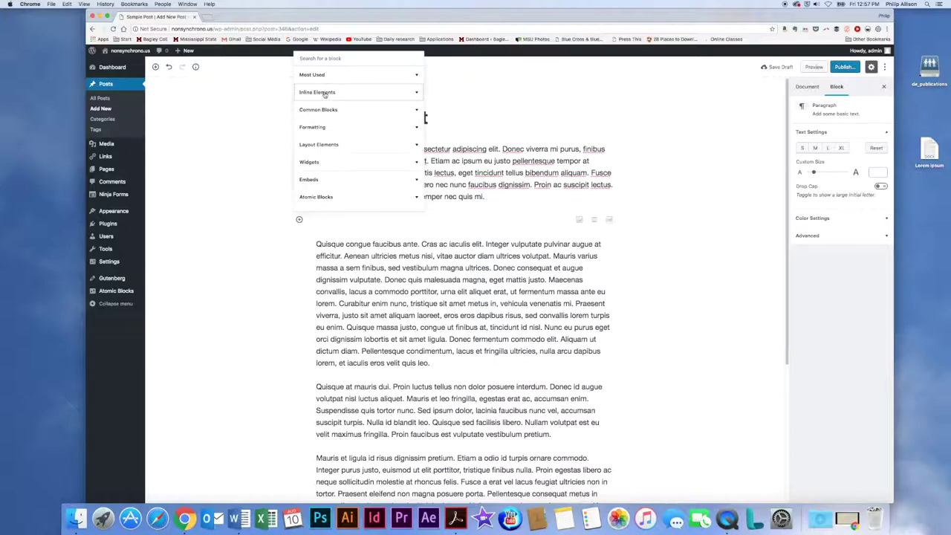
left_click(327, 112)
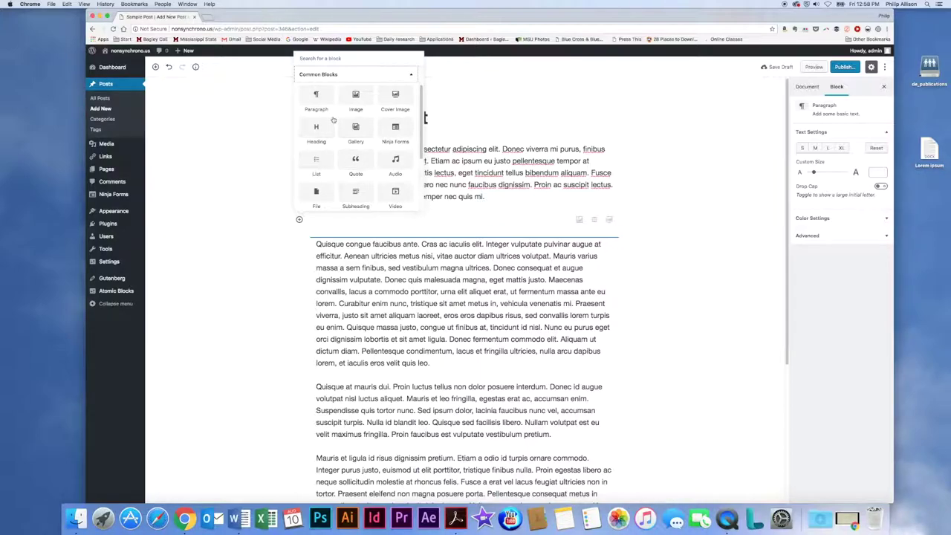
left_click(350, 76)
left_click(345, 128)
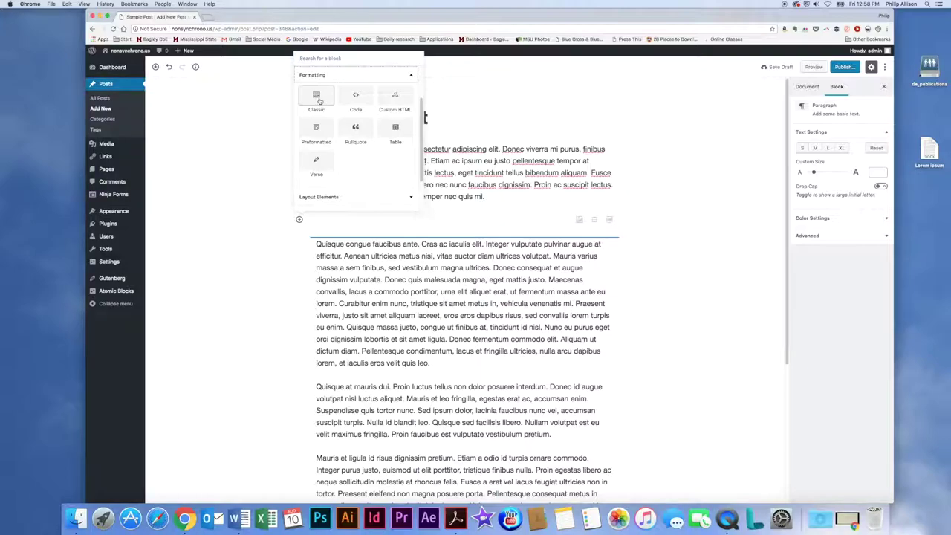
left_click(319, 102)
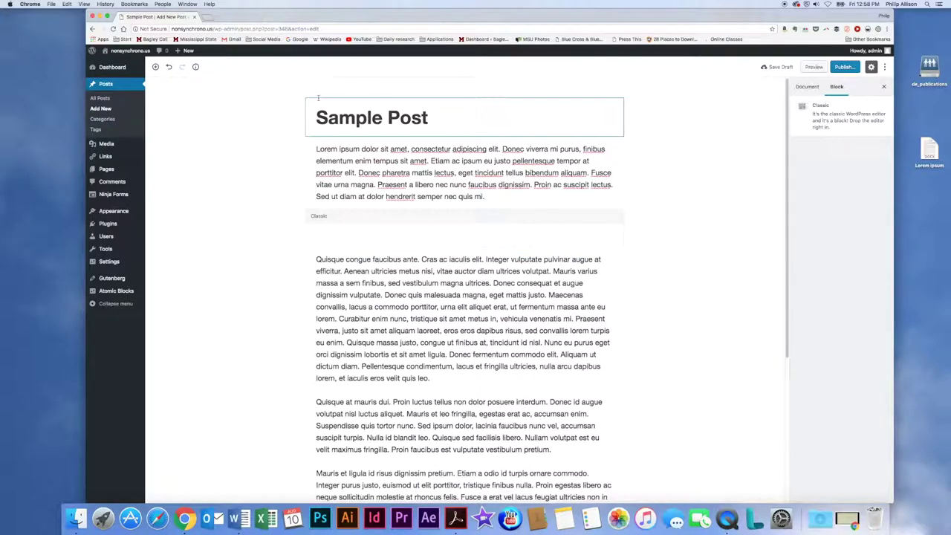
Paste Lorem ipsum into the Classic block, then remove that block and add a fresh empty block.
left_click(432, 235)
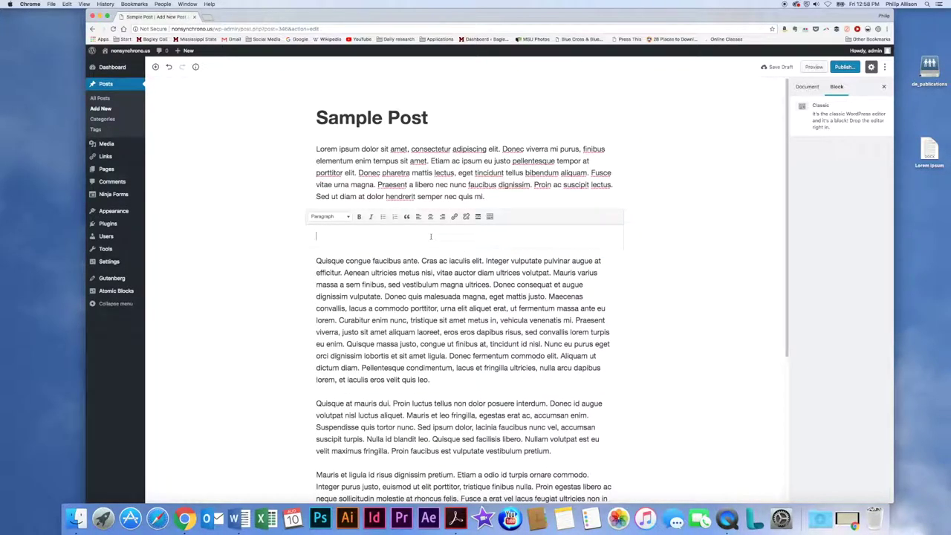
type("Lorem ipsum dolor sit amet, consectetur adipiscing elit. Donec viverra mi purus, finibus elementum enim tempus sit amet. Etiam ac ipsum eu justo pellentesque tempor at porttitor elit. Donec pharetra mattis lectus, eget tincidunt tellus bibendum aliquam. Fusce vitae urna magna. Praesent a libero nec nunc faucibus dignissim. Proin ac suscipit lectus. Sed ut diam at dolor hendrerit semper nec quis mi.")
left_click(490, 216)
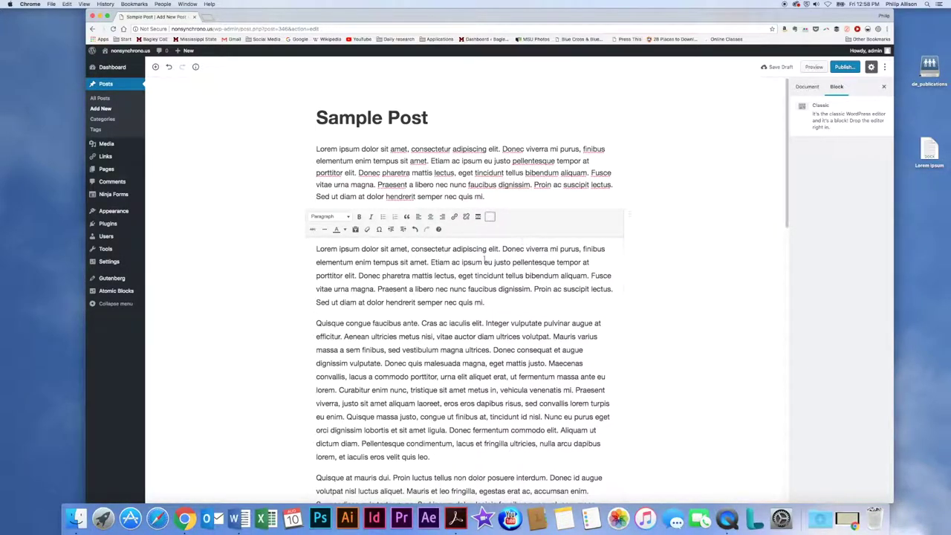
left_click(630, 214)
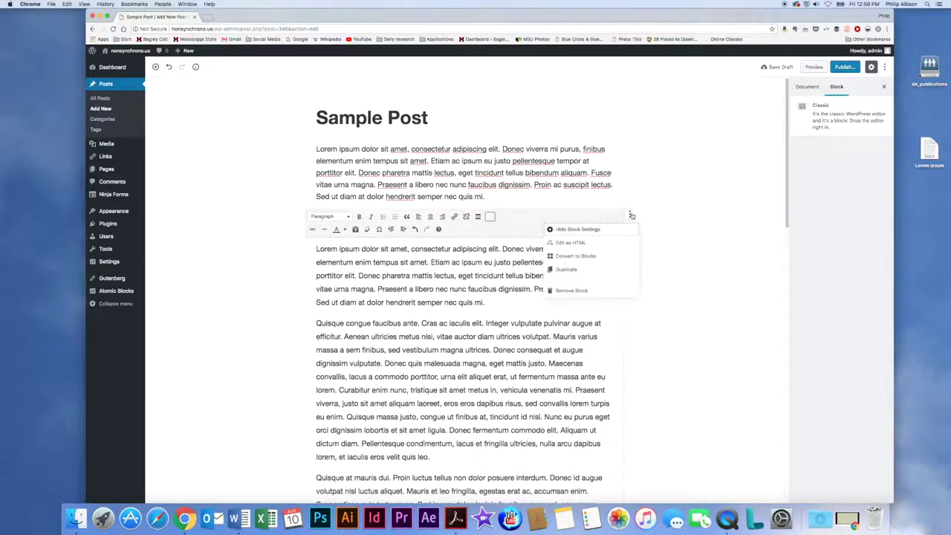
left_click(601, 289)
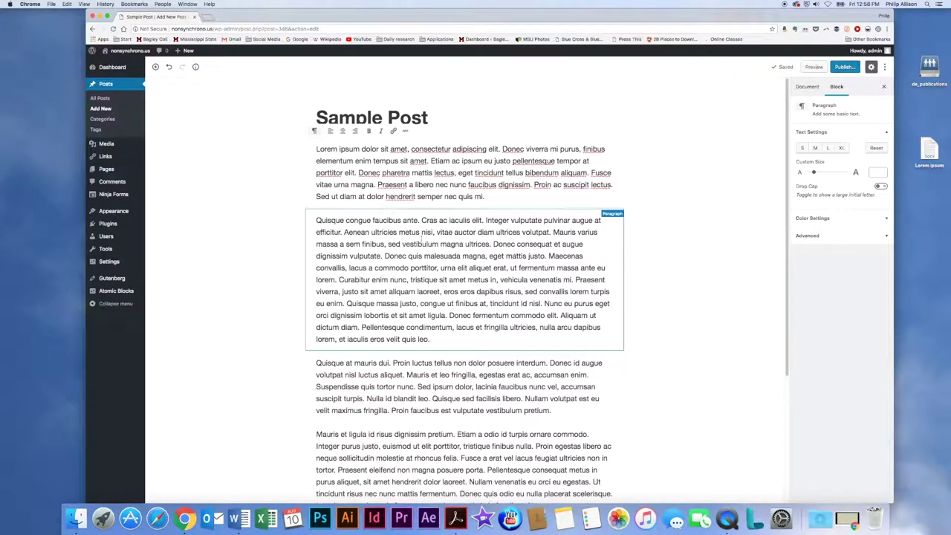
left_click(462, 208)
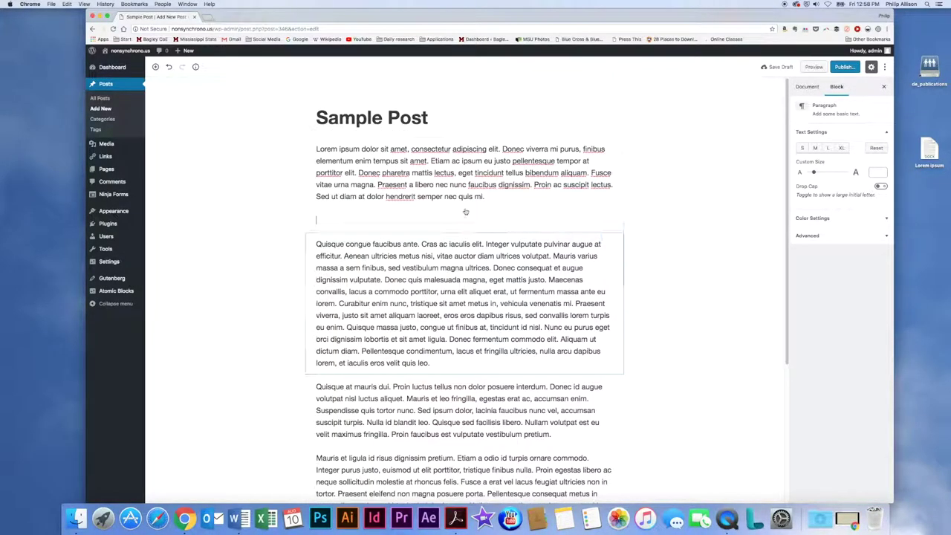
Open the block inserter and browse the Formatting, Layout Elements and Widgets categories.
left_click(300, 219)
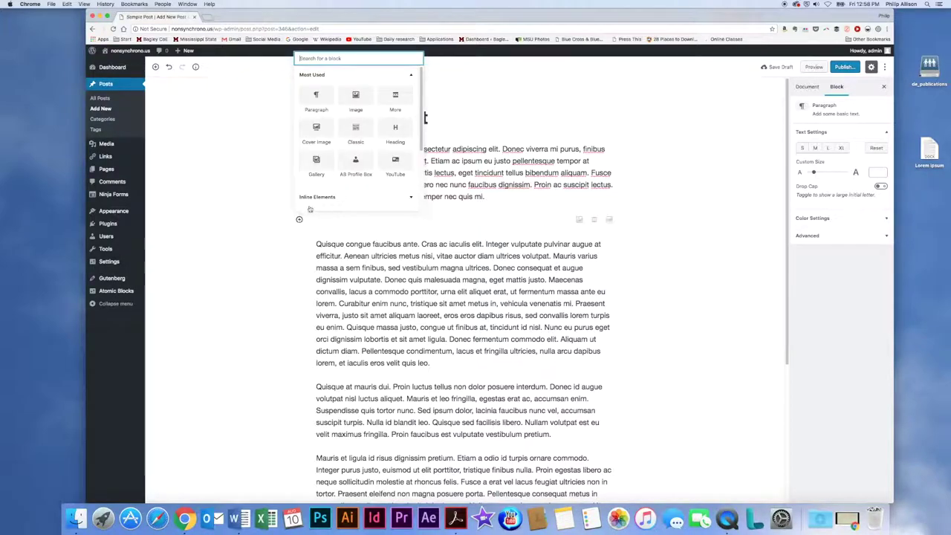
left_click(328, 75)
left_click(321, 128)
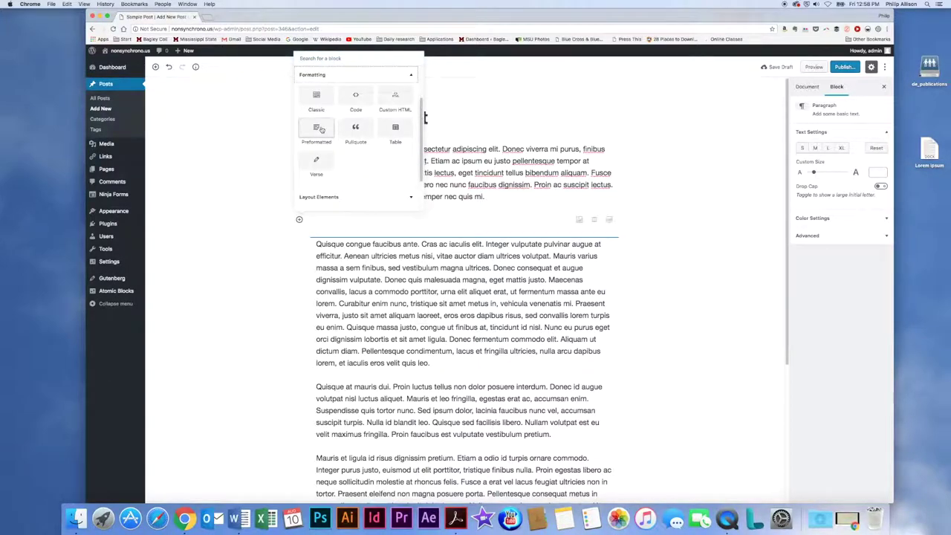
left_click(335, 78)
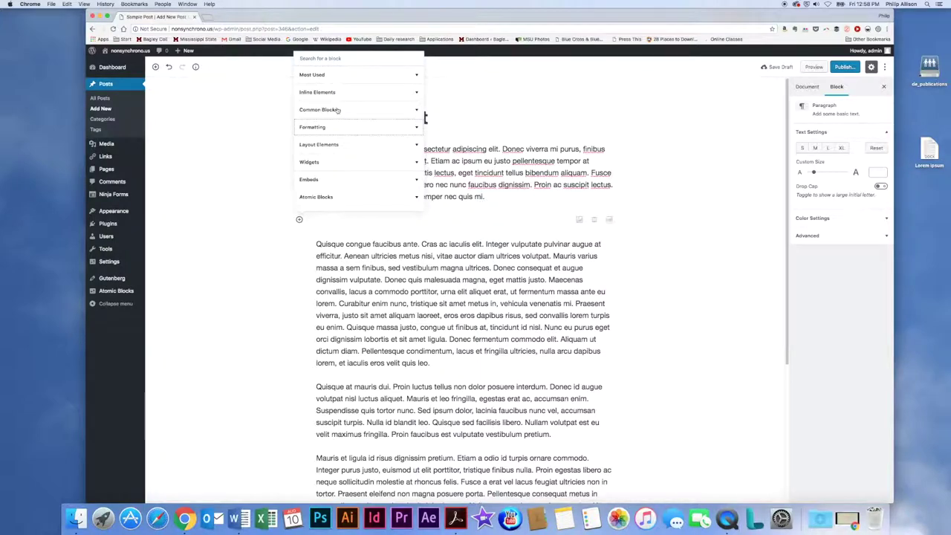
left_click(334, 145)
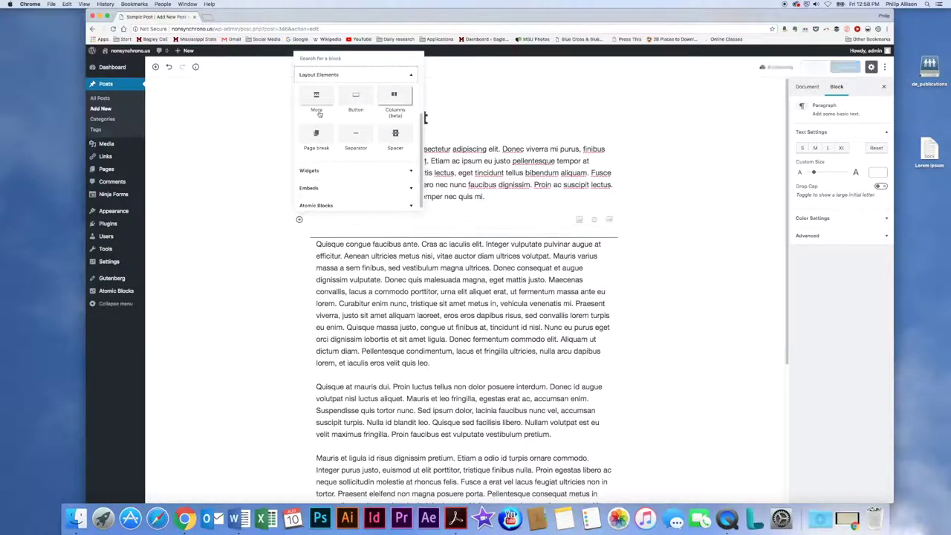
left_click(350, 78)
left_click(342, 164)
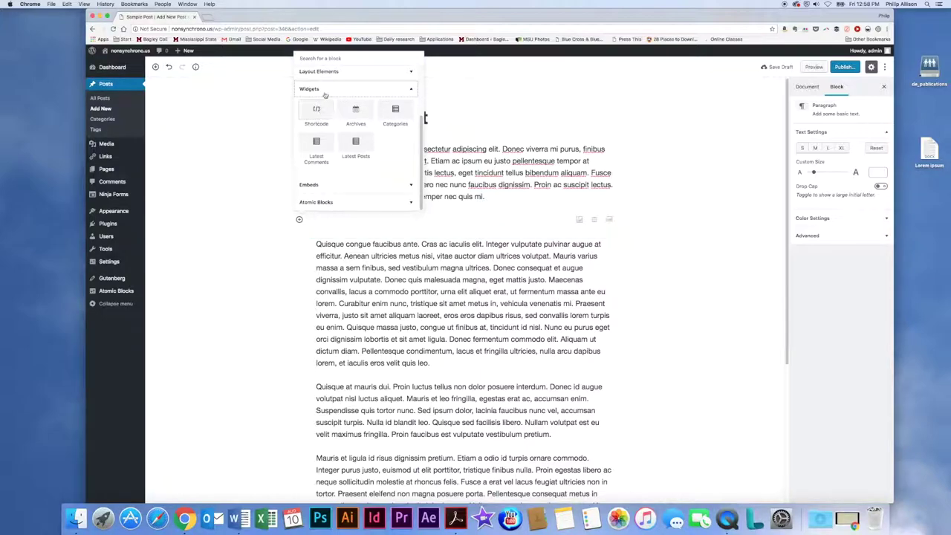
left_click(326, 90)
Browse the Embeds and Atomic Blocks categories, ending with Common Blocks expanded.
left_click(328, 179)
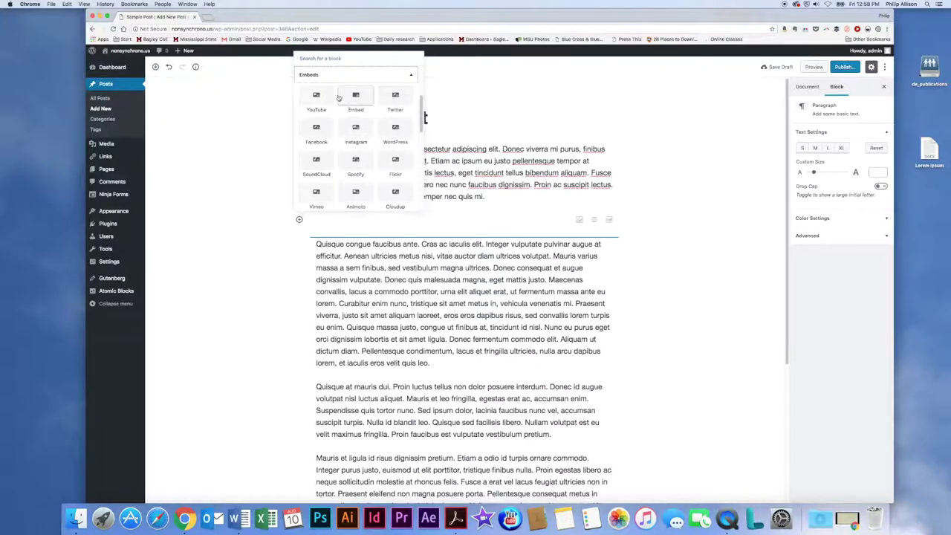
left_click(340, 74)
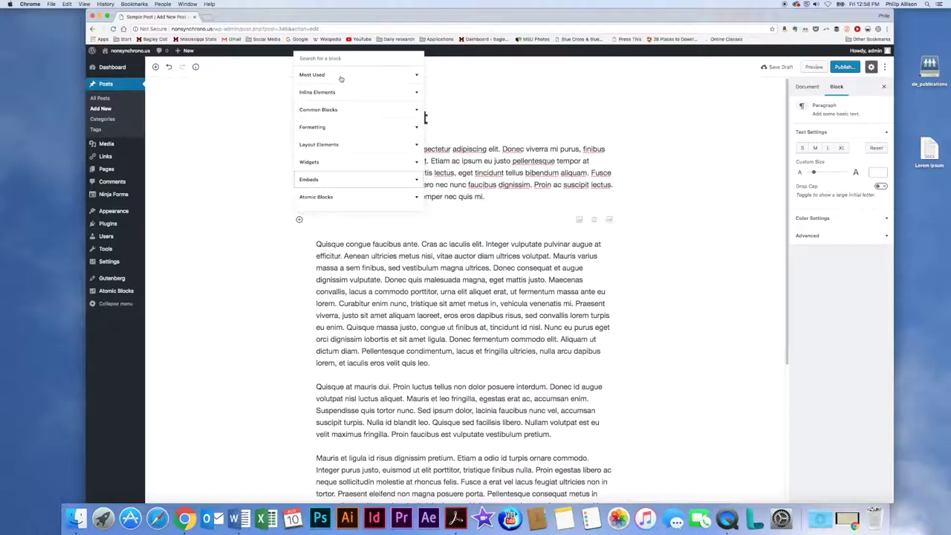
left_click(340, 197)
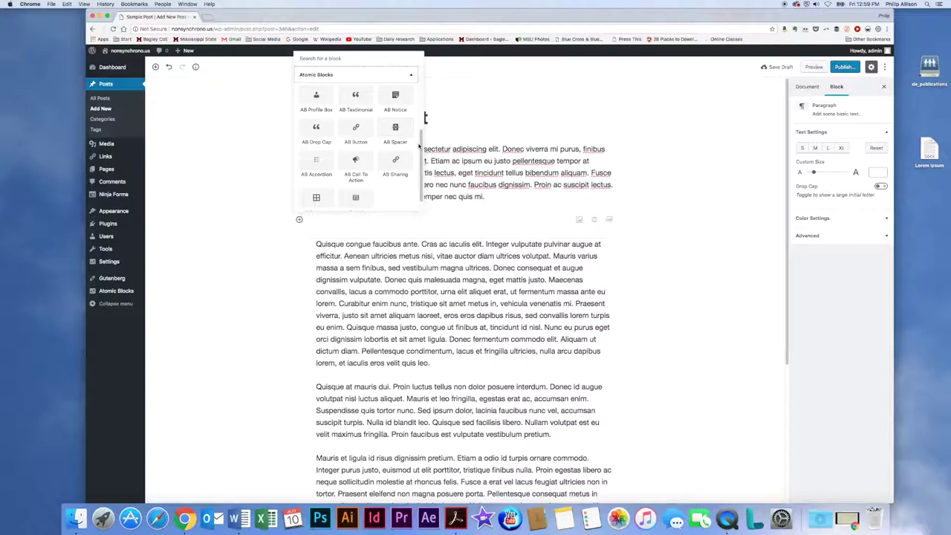
scroll(420, 126, "up", 1)
scroll(419, 126, "up", 3)
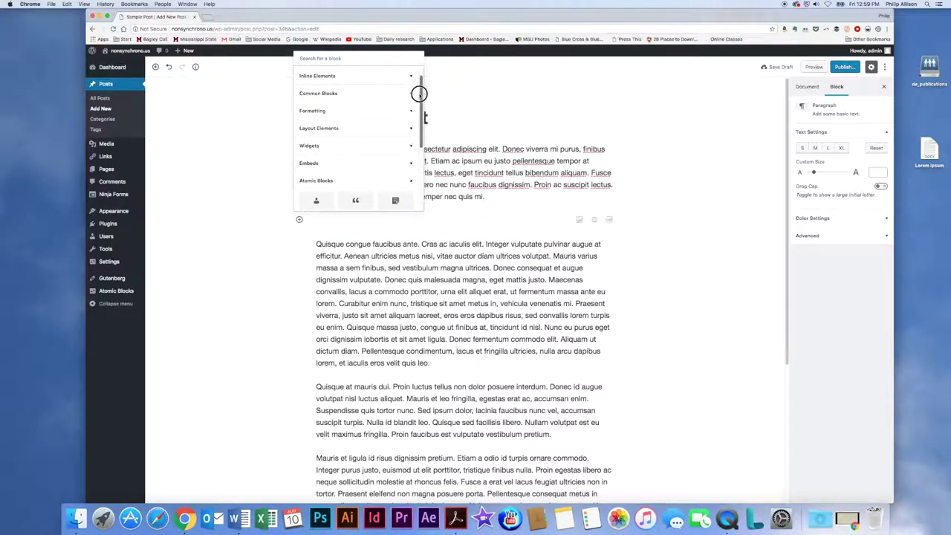
left_click(384, 181)
left_click(358, 109)
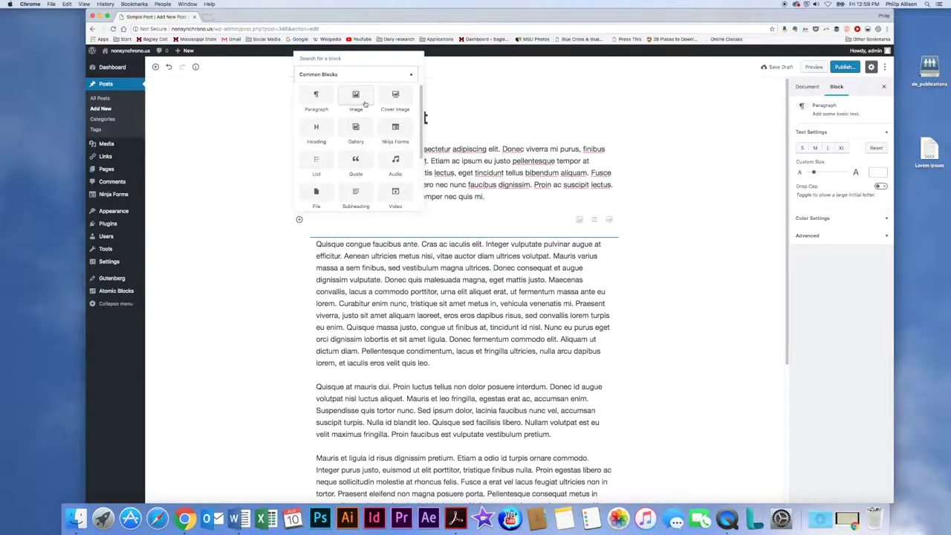
Add an Image block with the statue and Capitol dome photo from the Media Library.
left_click(355, 95)
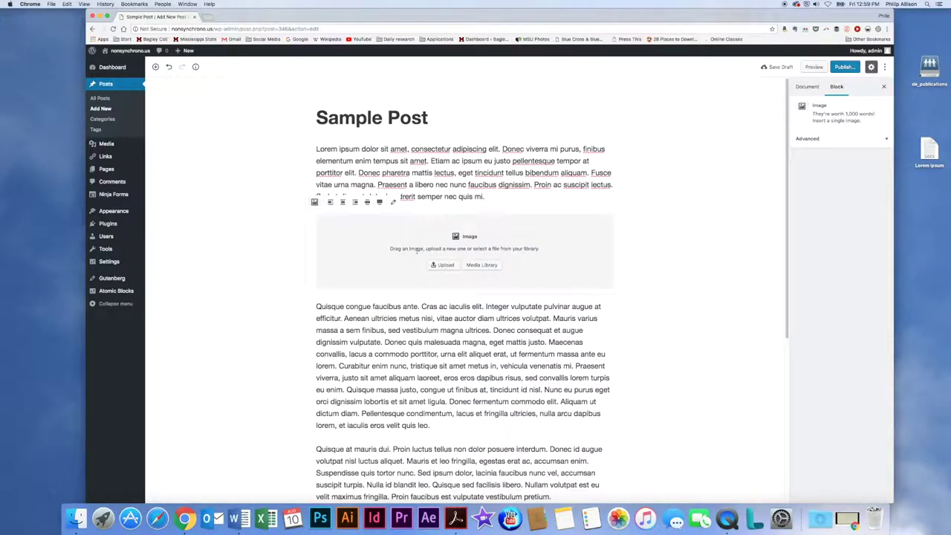
left_click(480, 266)
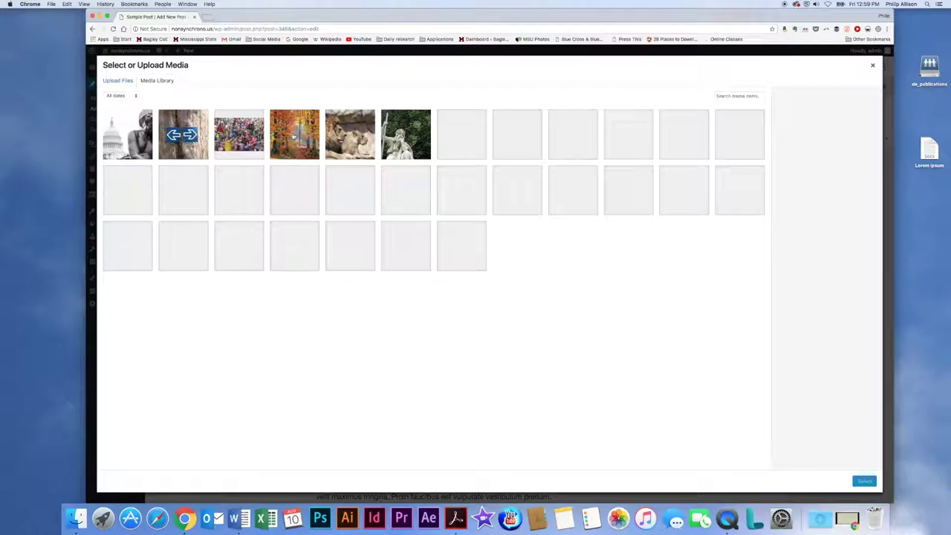
left_click(141, 135)
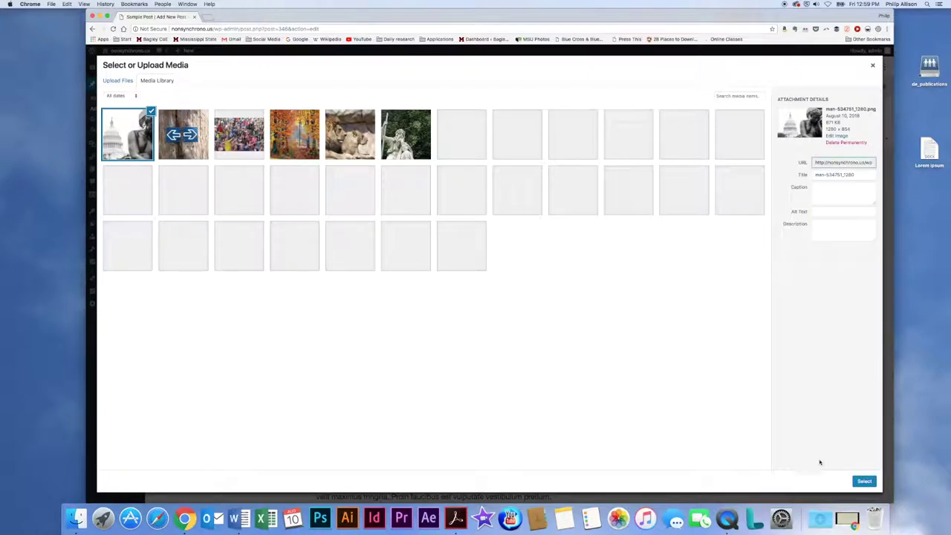
left_click(864, 481)
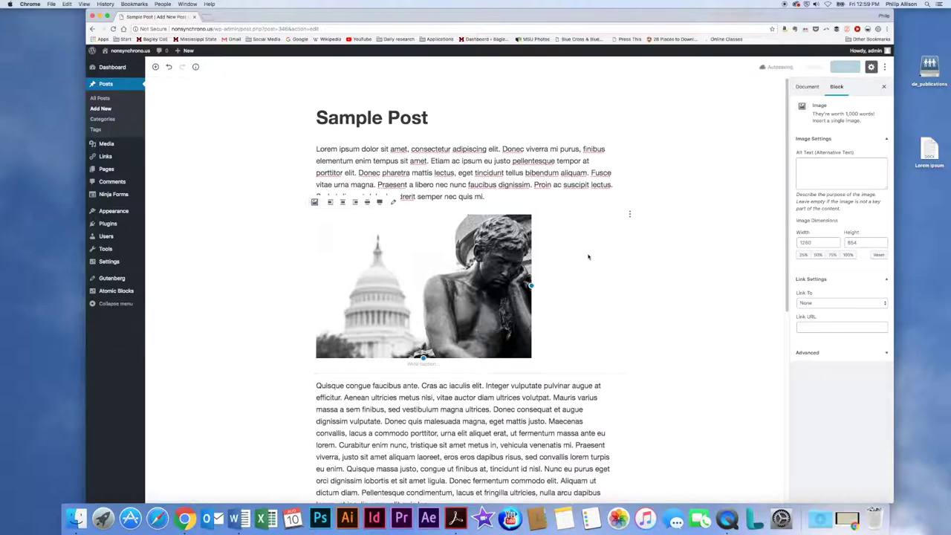
Resize the statue photo from 790×526 down to 694×462 pixels.
left_click_drag(531, 284, 544, 288)
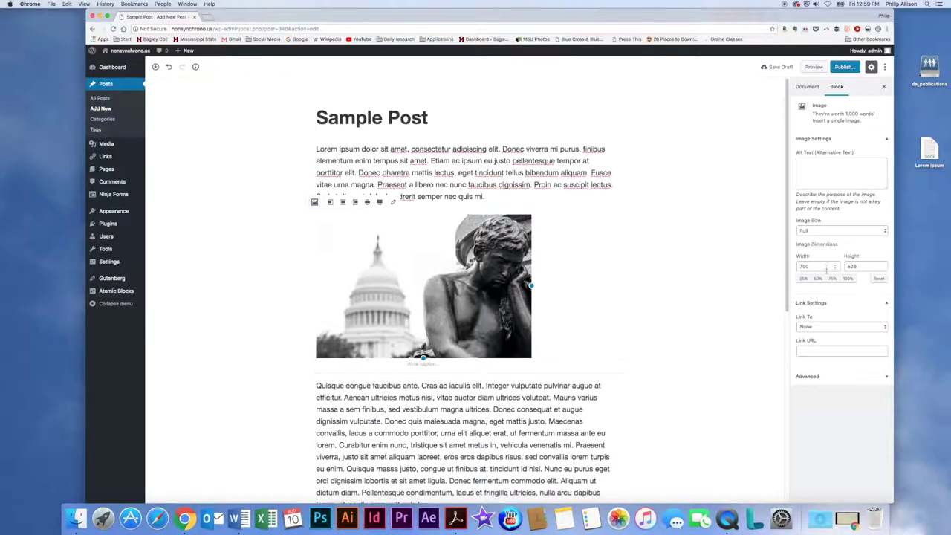
mouse_move(815, 266)
left_click_drag(531, 284, 531, 285)
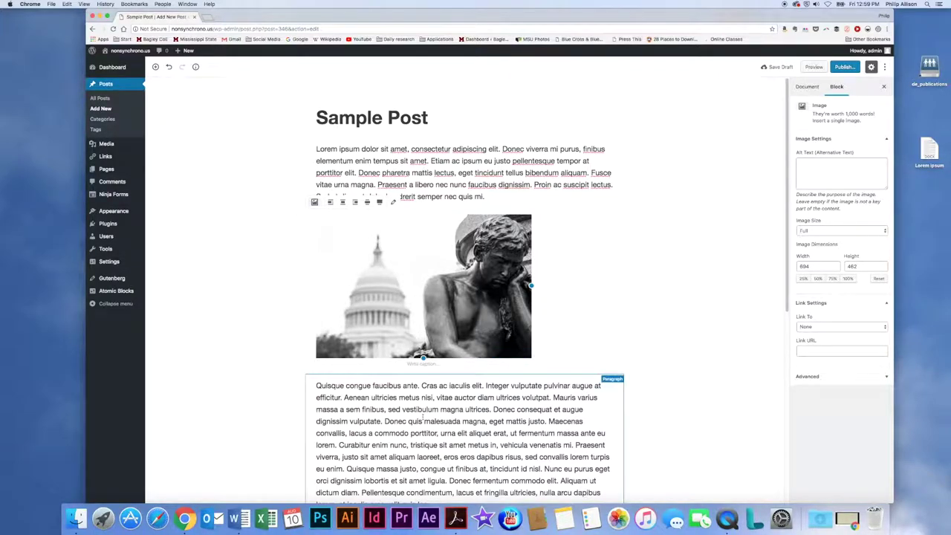
mouse_move(371, 218)
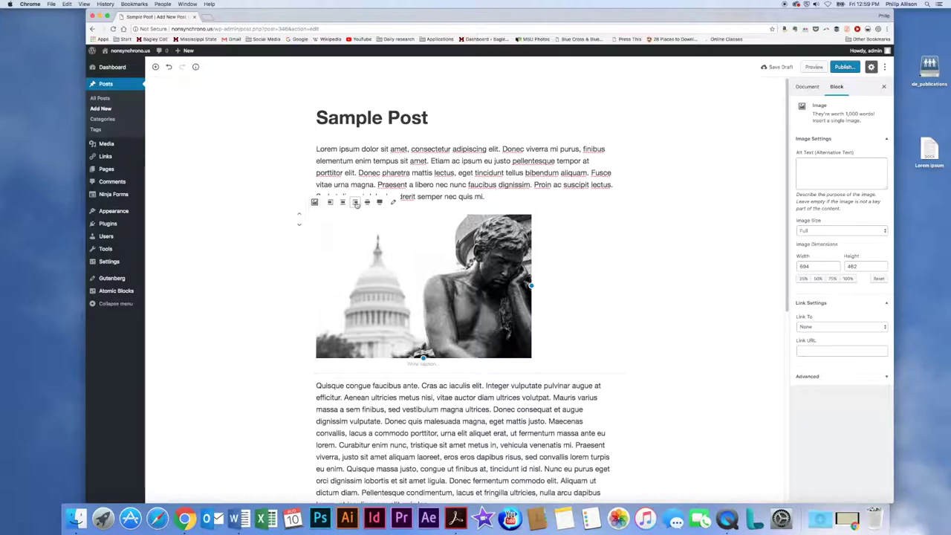
Try right, left, center, wide and full-width alignments on the statue photo.
left_click(356, 203)
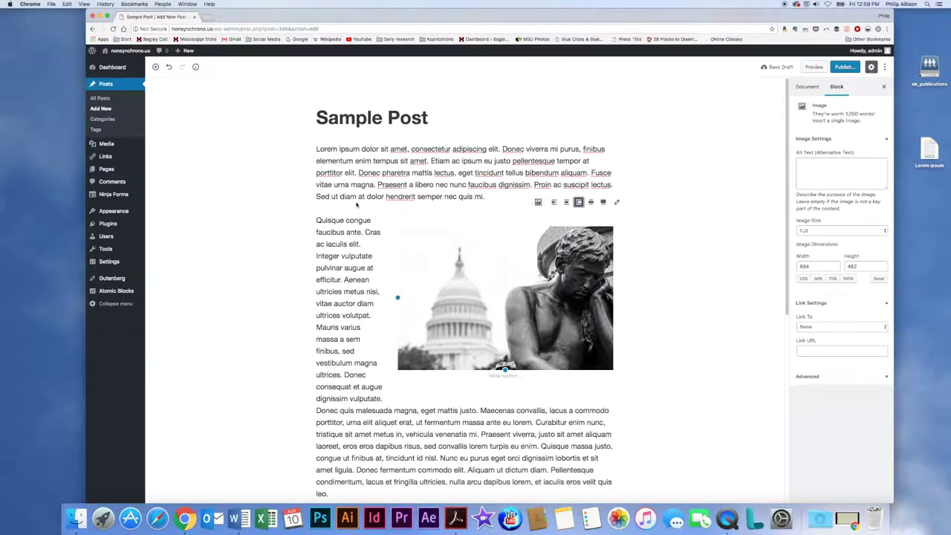
mouse_move(398, 297)
left_mouse_down()
mouse_move(435, 288)
mouse_move(397, 295)
left_mouse_up()
left_click(554, 202)
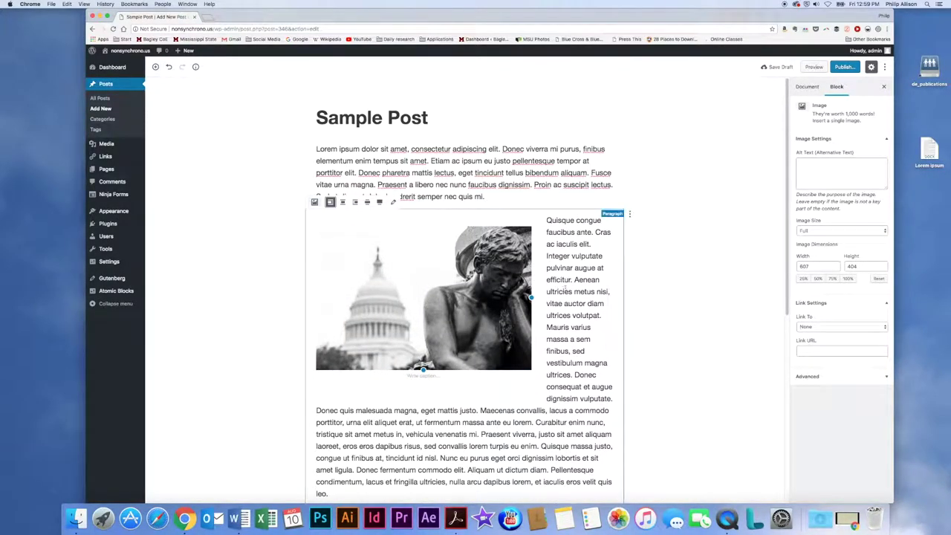
mouse_move(465, 297)
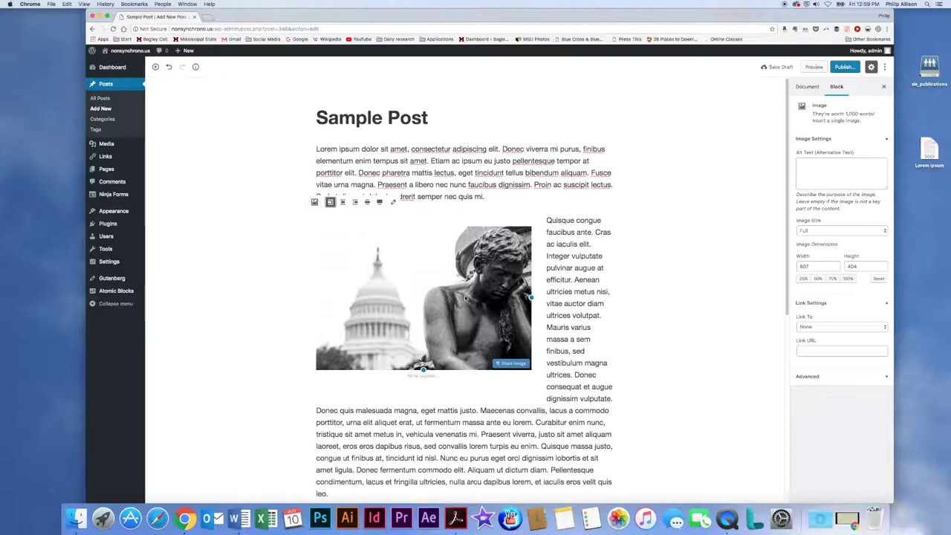
left_click(342, 202)
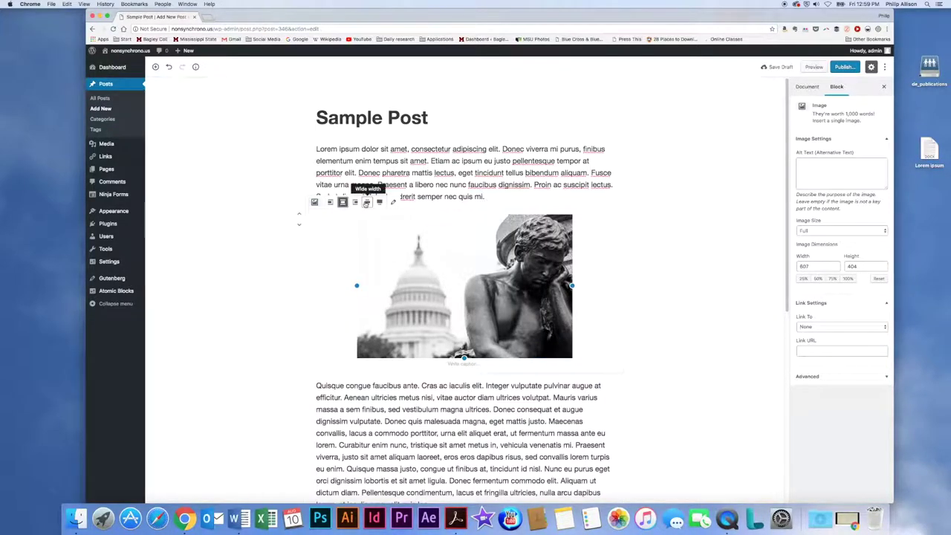
left_click(366, 202)
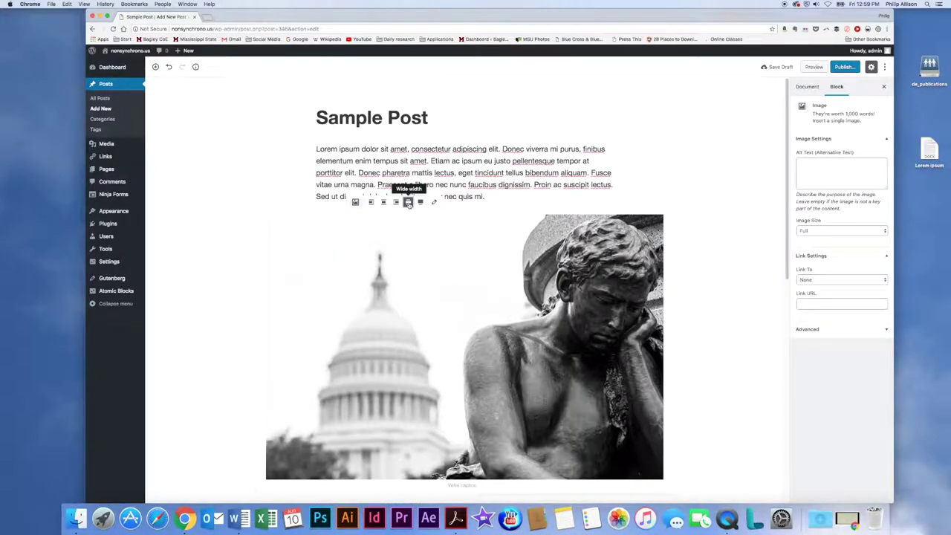
mouse_move(465, 286)
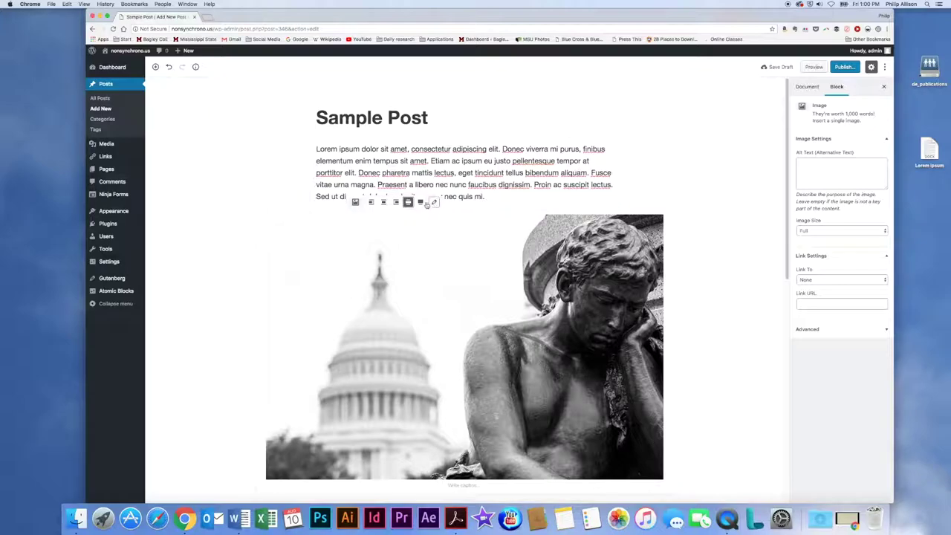
left_click(421, 202)
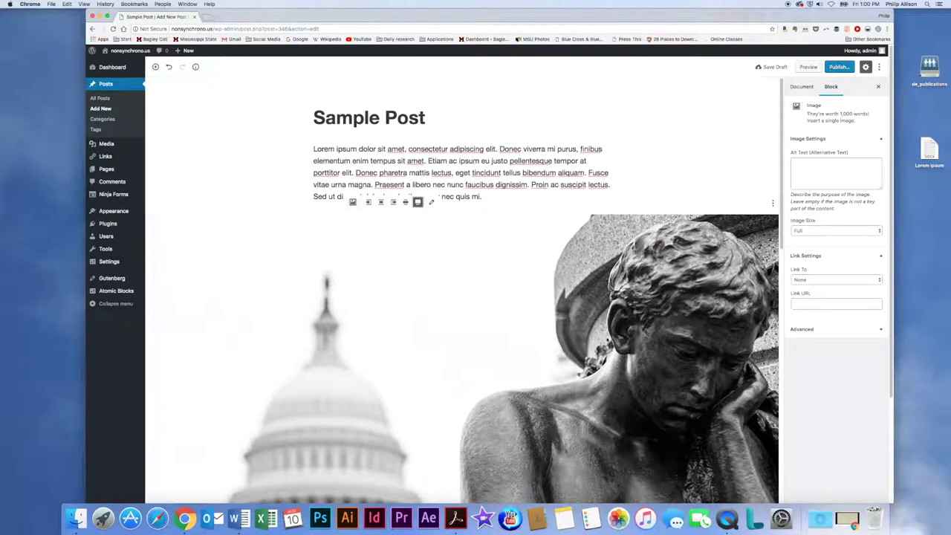
Align the photo right and shrink it to 500 by 333 pixels.
left_click(396, 202)
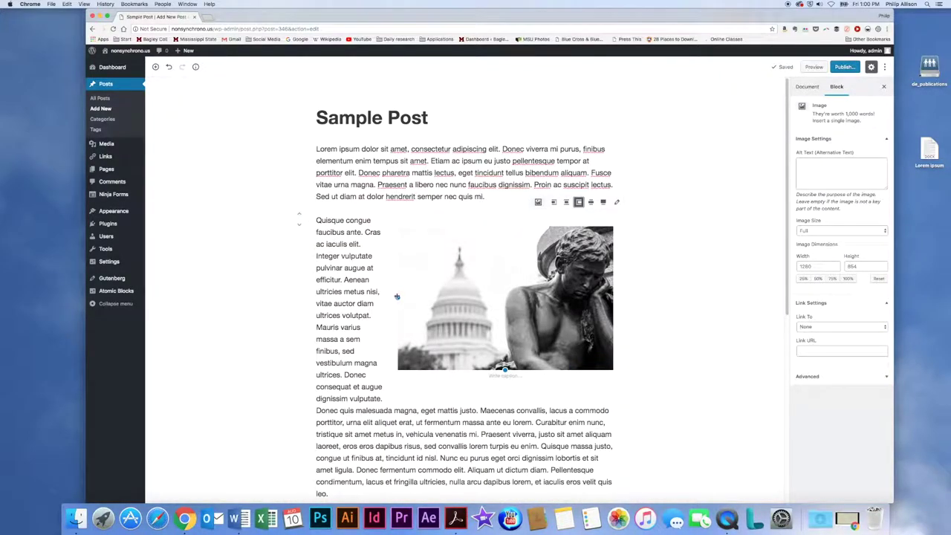
left_click_drag(397, 296, 426, 291)
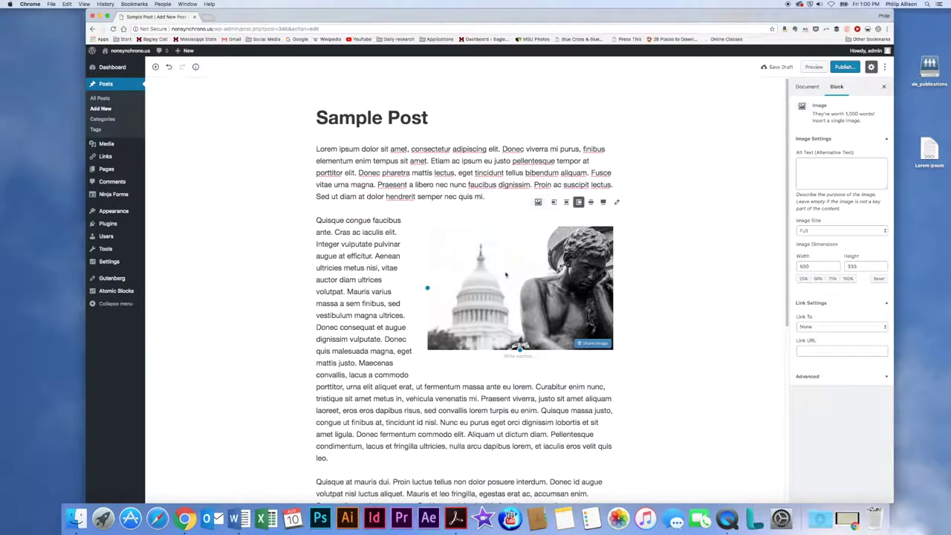
scroll(786, 240, "down", 1)
left_click_drag(785, 240, 779, 312)
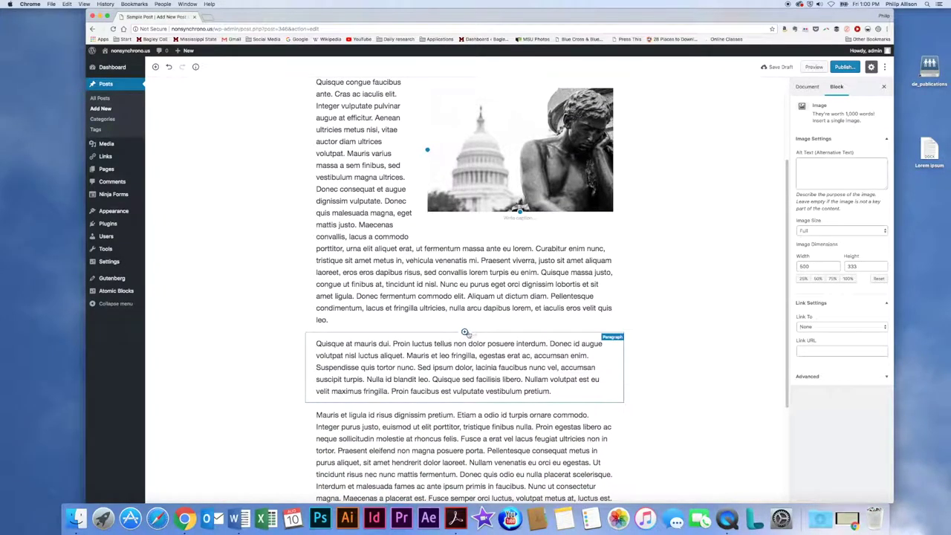
Add a Heading block reading 'Header' after the image-wrapped paragraph.
left_click(465, 332)
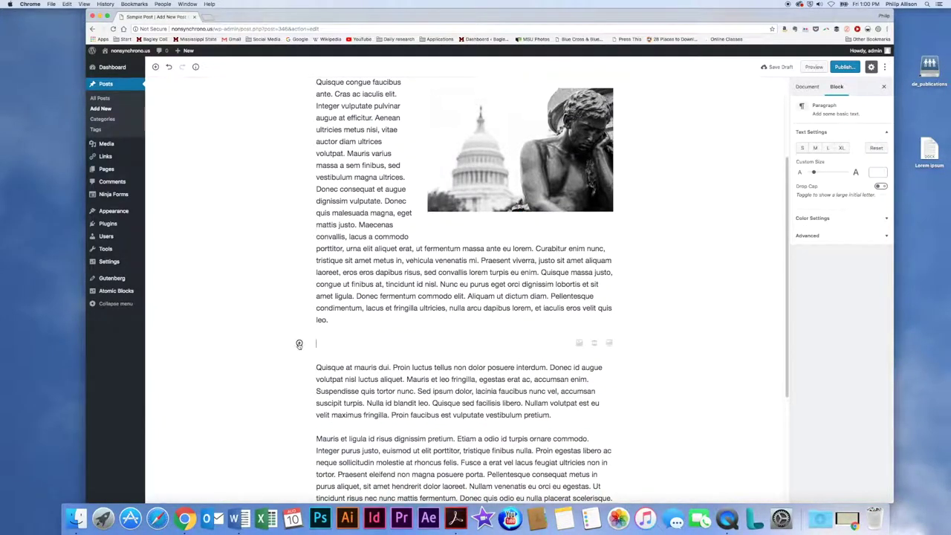
left_click(299, 343)
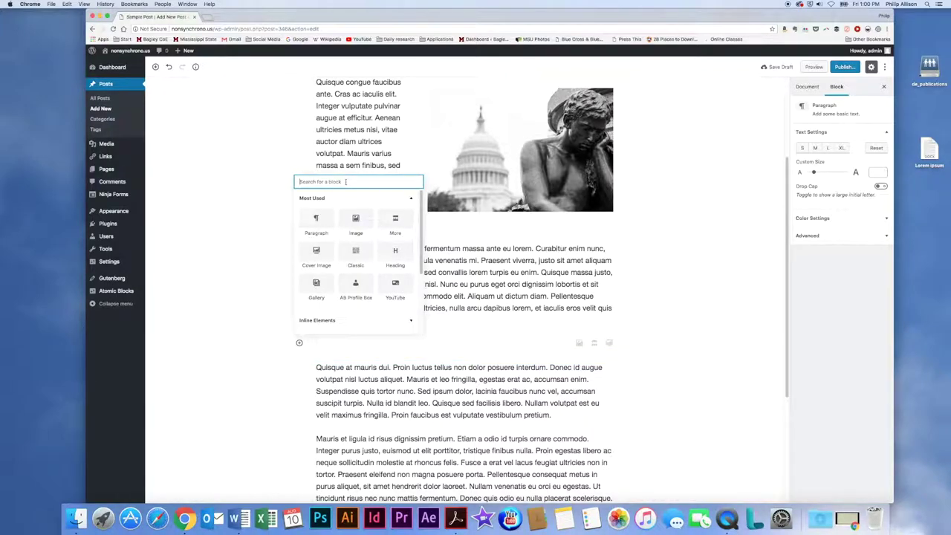
type("hea")
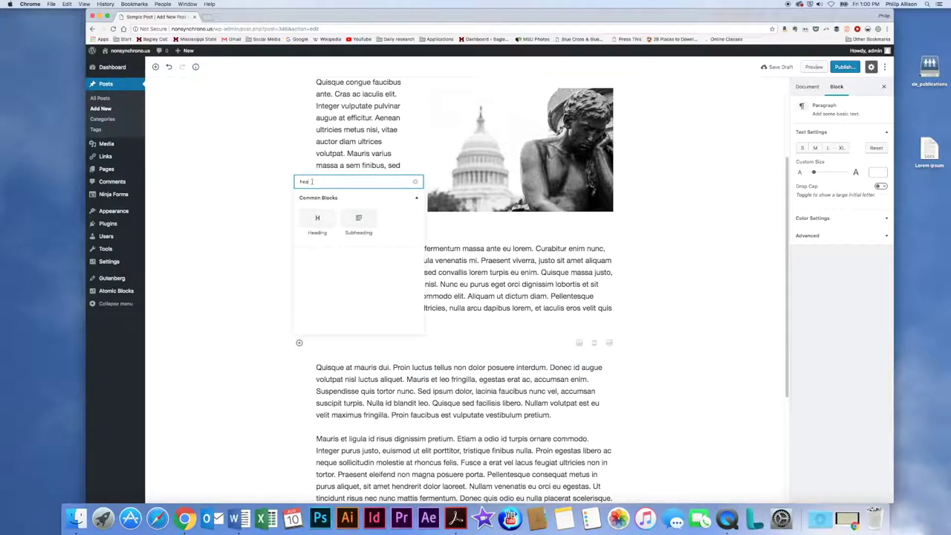
left_click(317, 218)
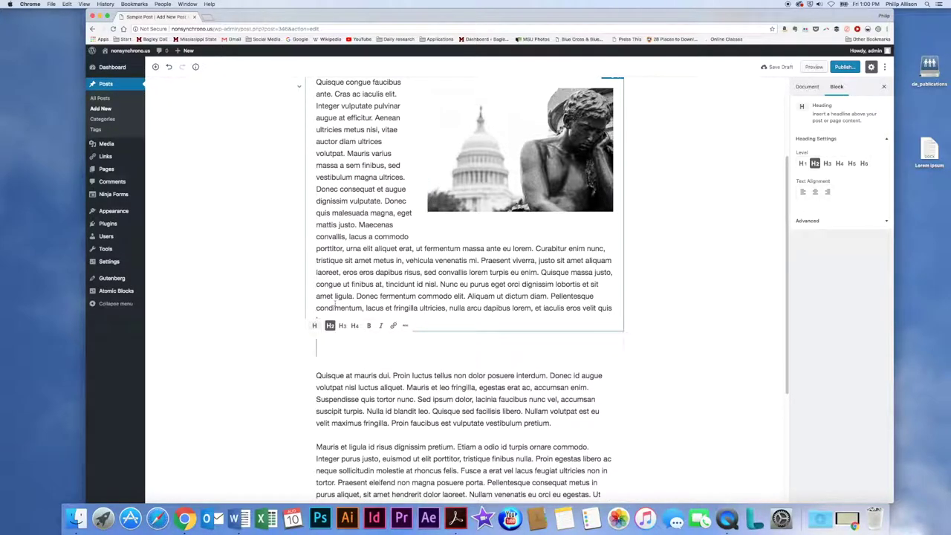
type("Header")
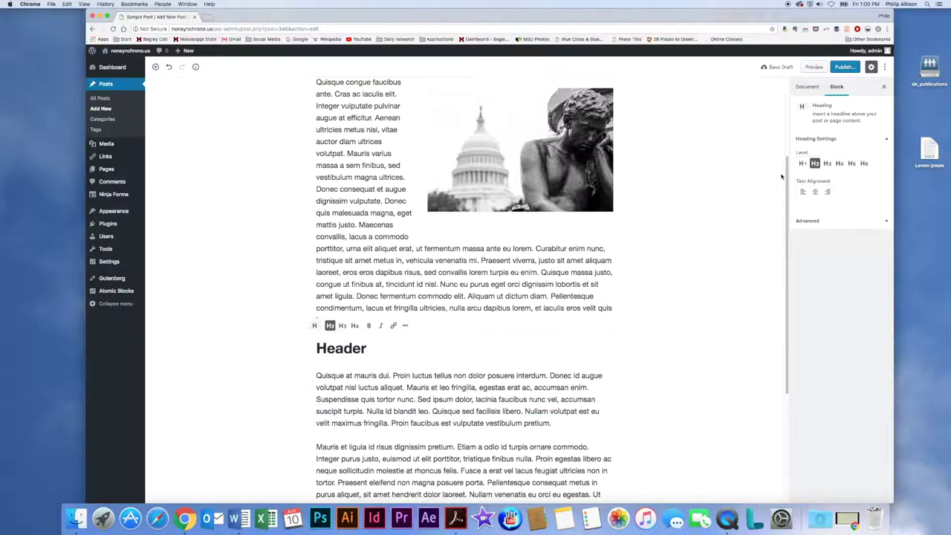
After trying H3, H6 and H2, make 'Header' an H1 aligned left.
left_click(827, 164)
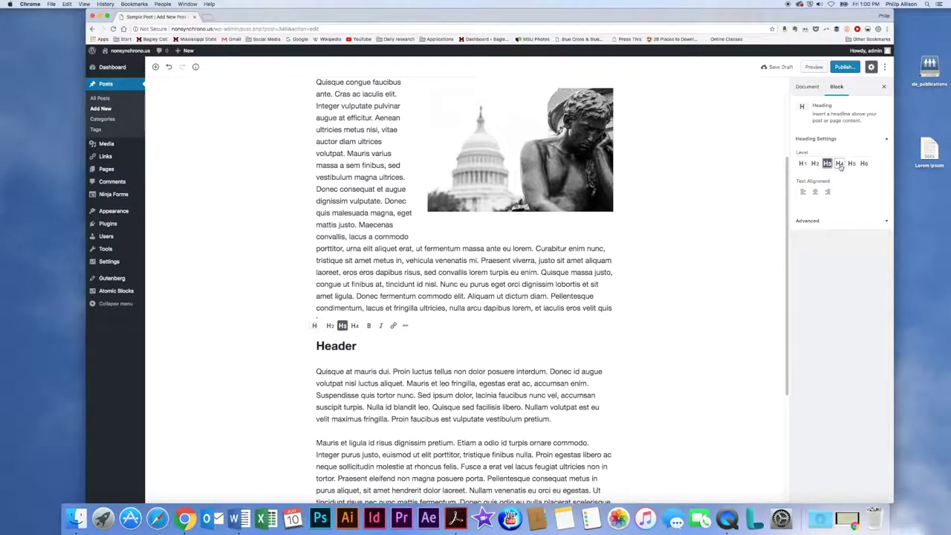
left_click(863, 163)
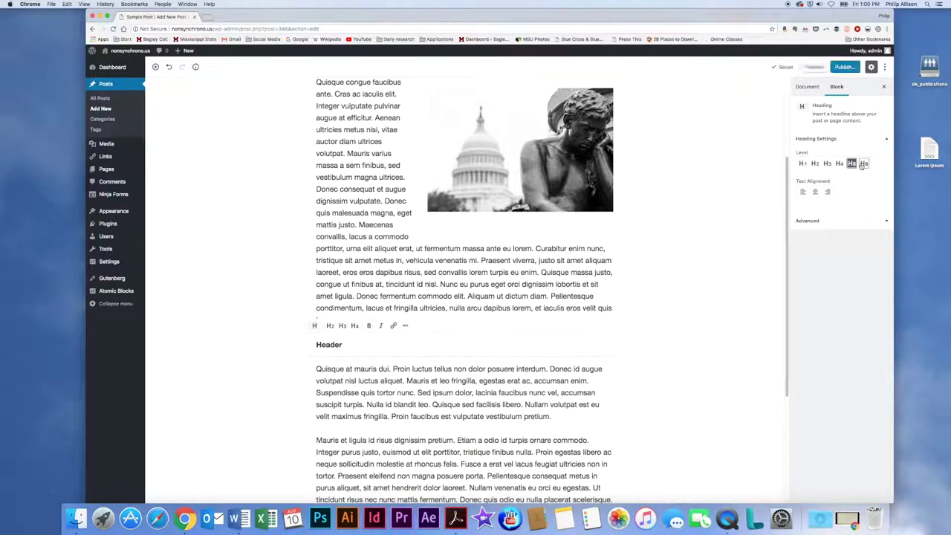
left_click(814, 164)
left_click(803, 164)
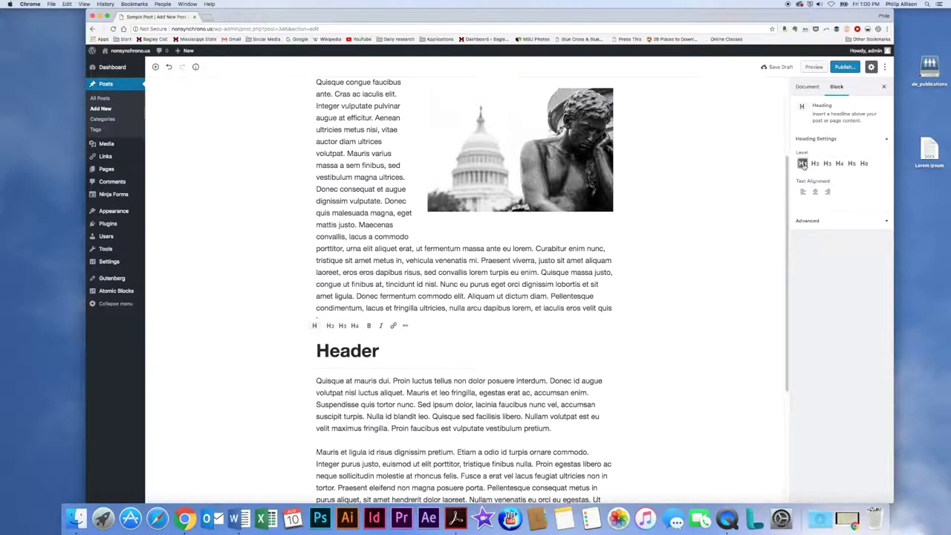
left_click(826, 191)
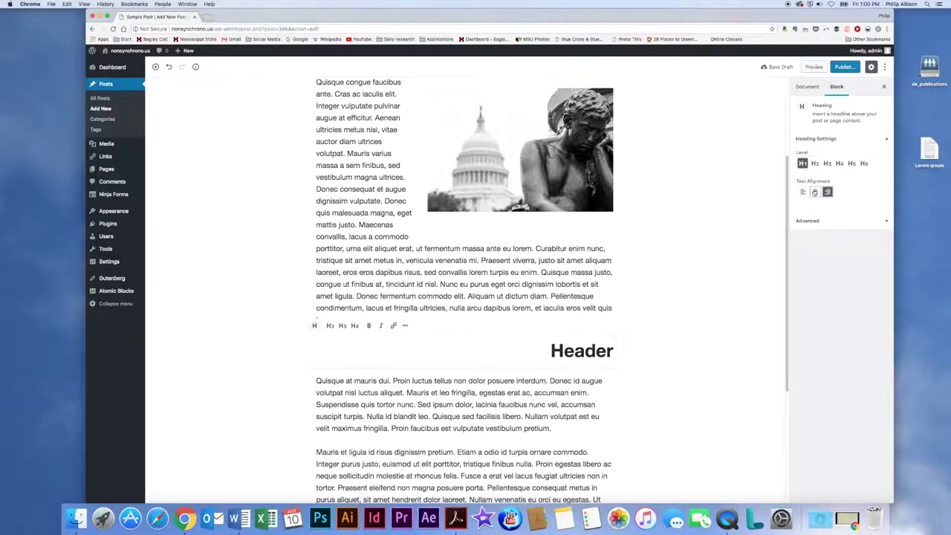
left_click(814, 192)
left_click(823, 222)
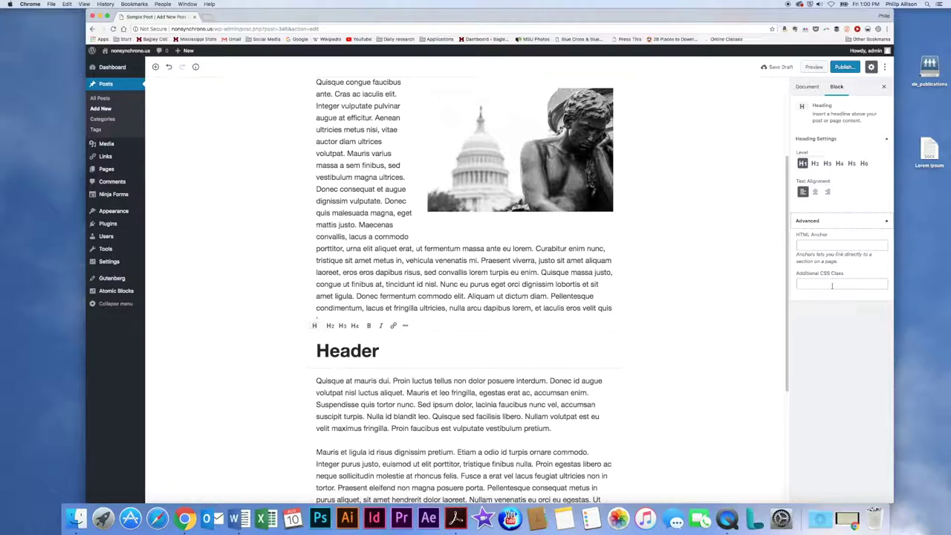
left_click(836, 223)
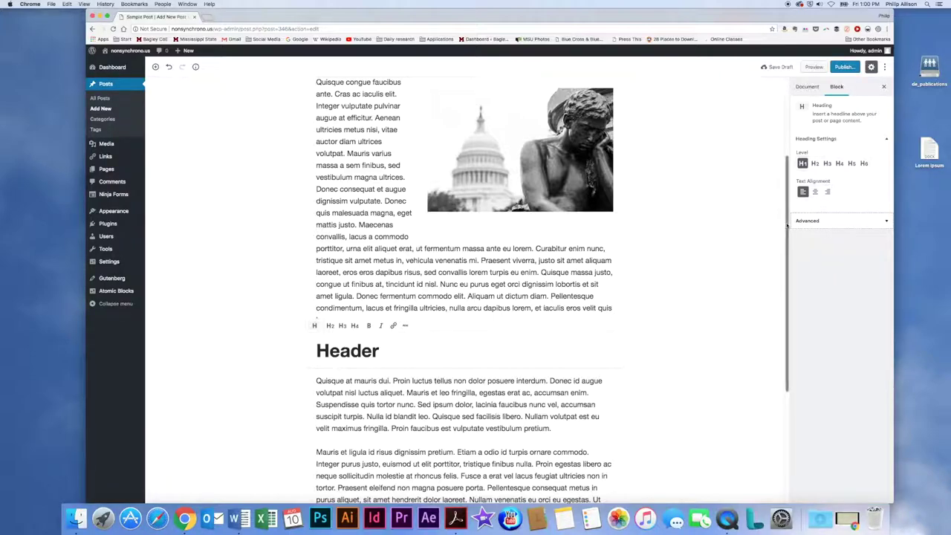
left_click_drag(785, 225, 779, 335)
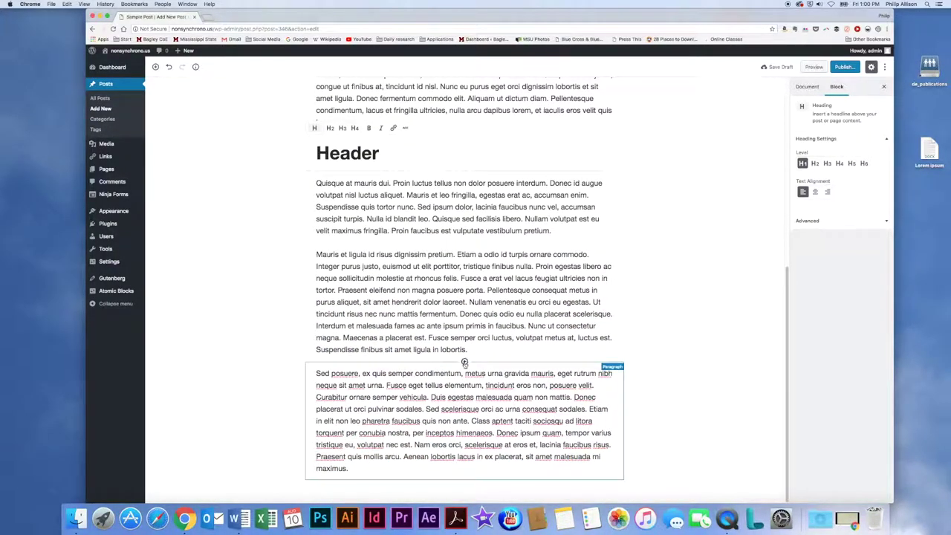
Insert a Gallery of the signpost tree, autumn forest, lions and statue photos after paragraph two.
left_click(464, 362)
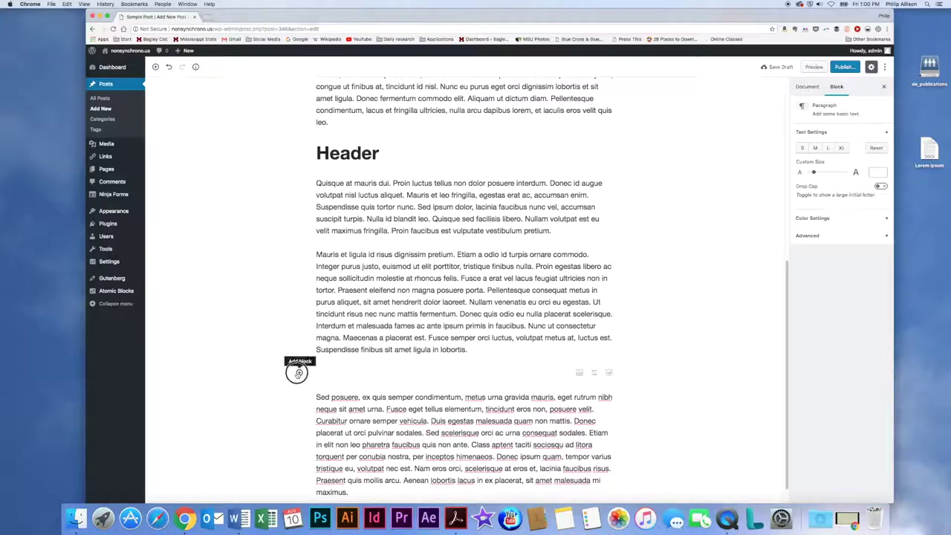
left_click(297, 372)
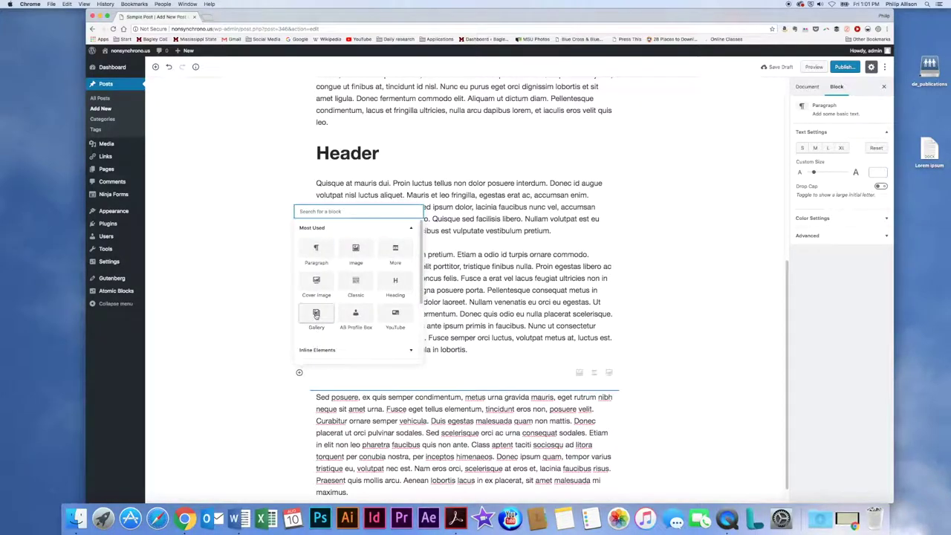
left_click(316, 315)
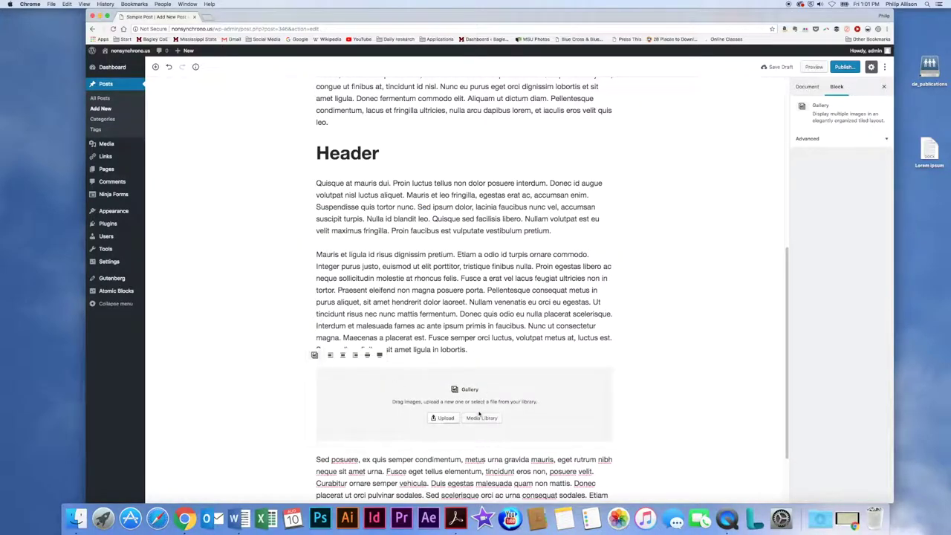
left_click(480, 418)
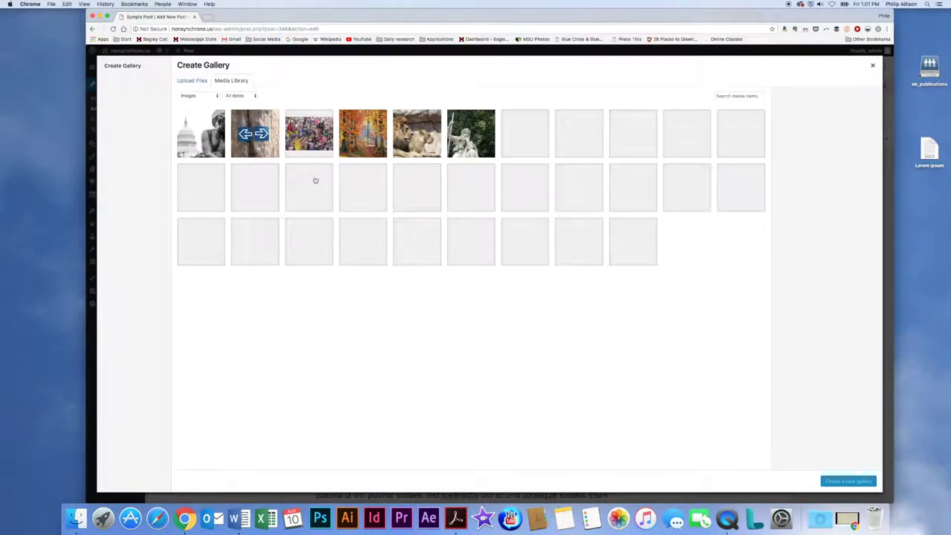
left_click(259, 150)
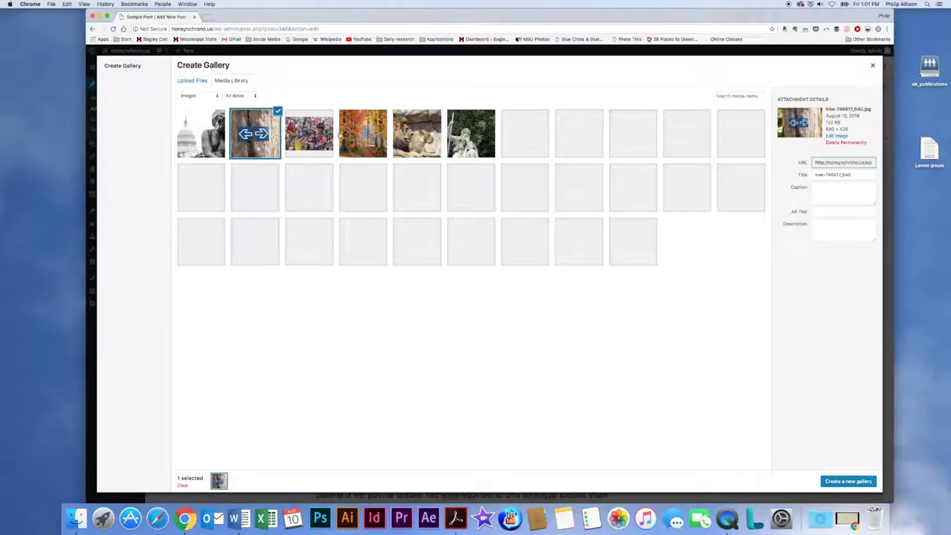
left_click(358, 137)
left_click(422, 148)
left_click(478, 141)
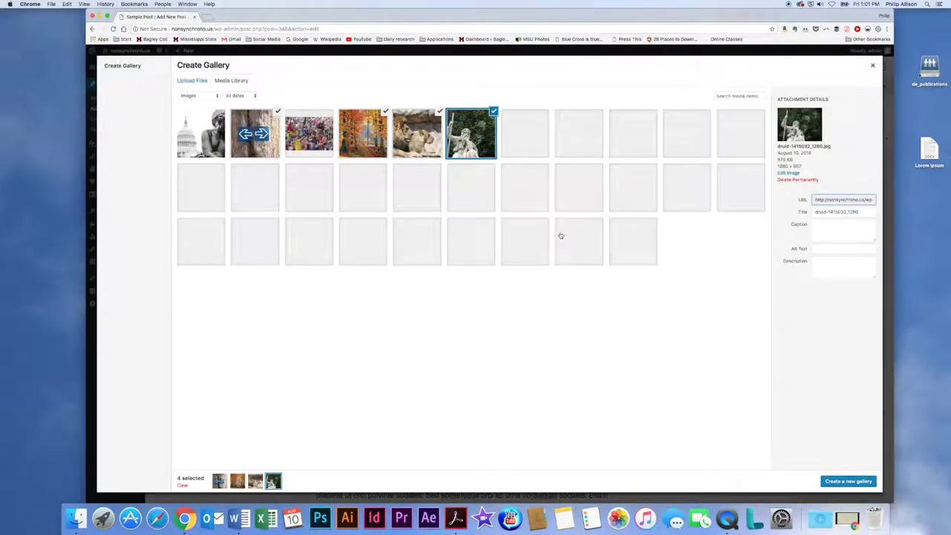
left_click(830, 482)
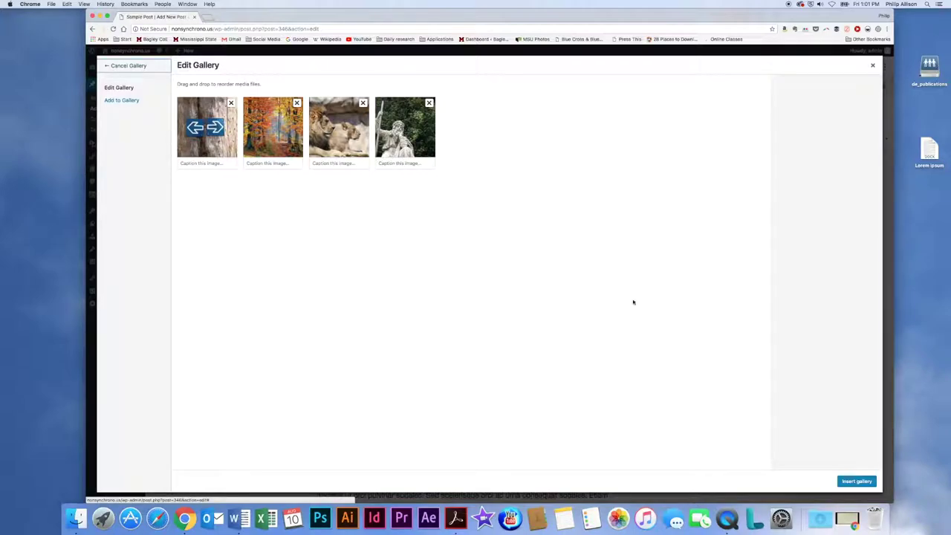
left_click(856, 481)
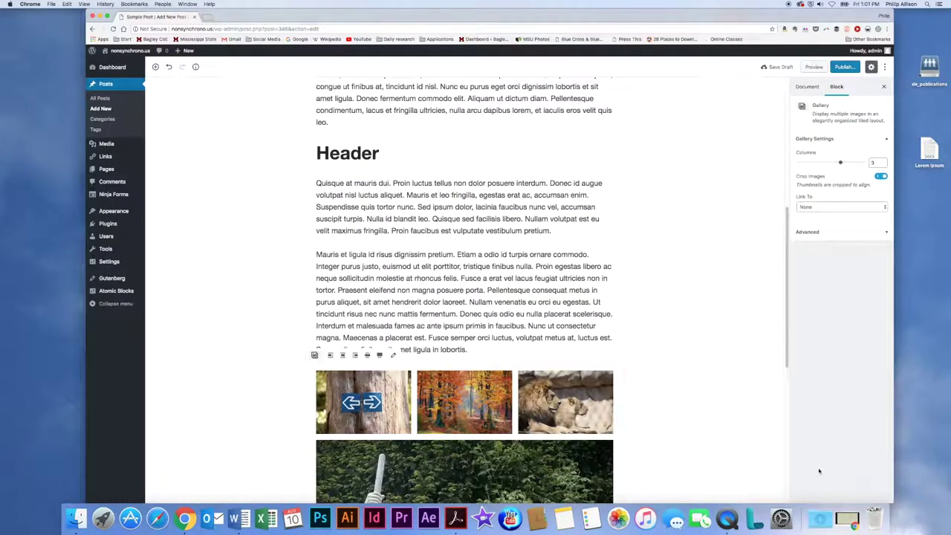
Set the gallery to 2 columns and Wide width alignment.
left_click_drag(788, 283, 789, 349)
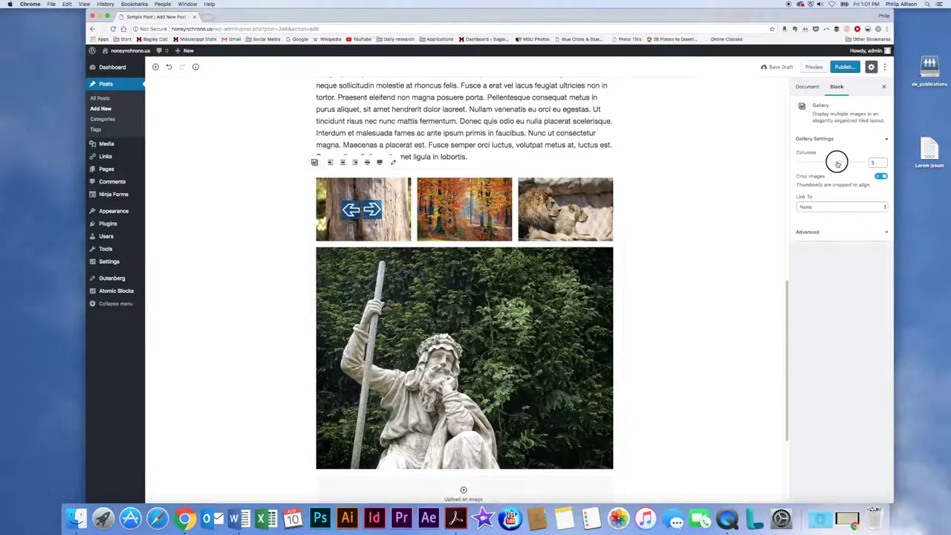
left_click_drag(841, 163, 801, 162)
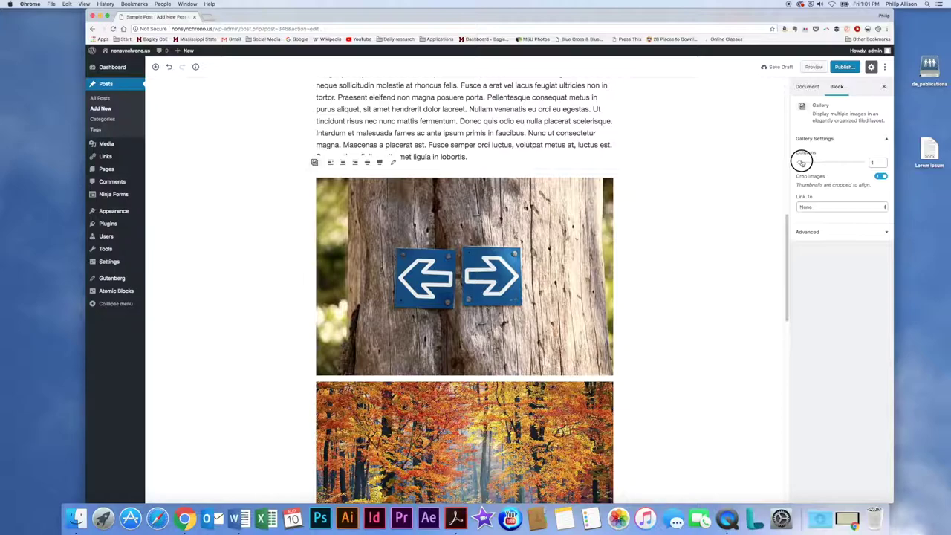
left_click_drag(802, 161, 815, 163)
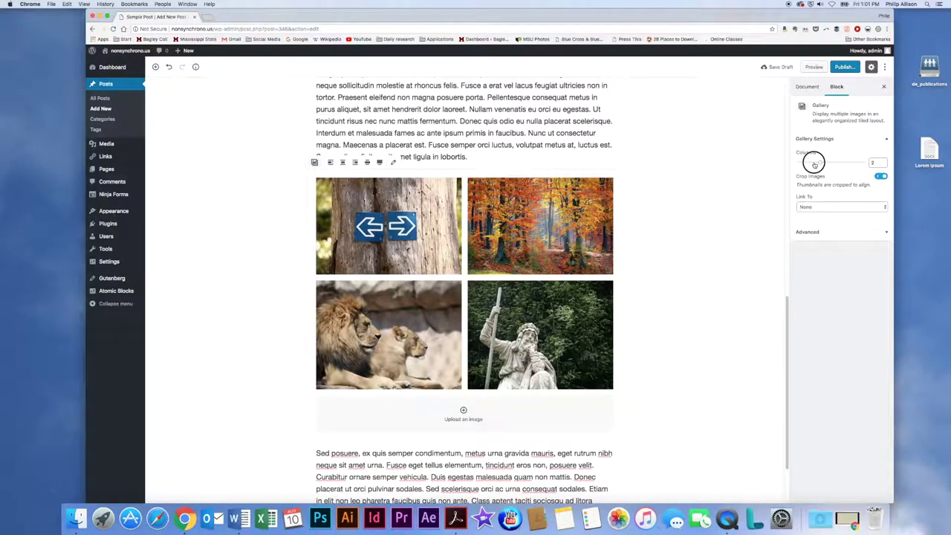
mouse_move(367, 162)
left_click(366, 163)
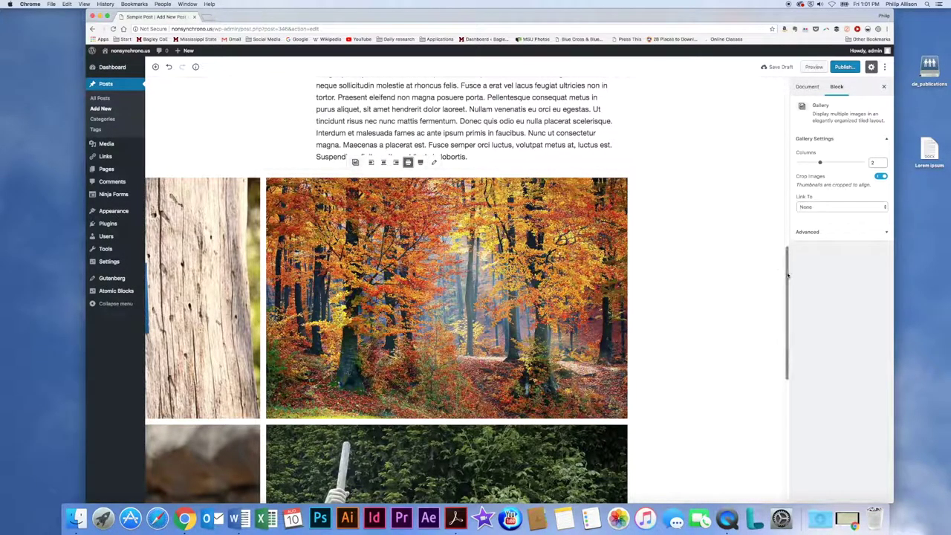
Preview the post in a new tab.
left_click_drag(786, 275, 779, 314)
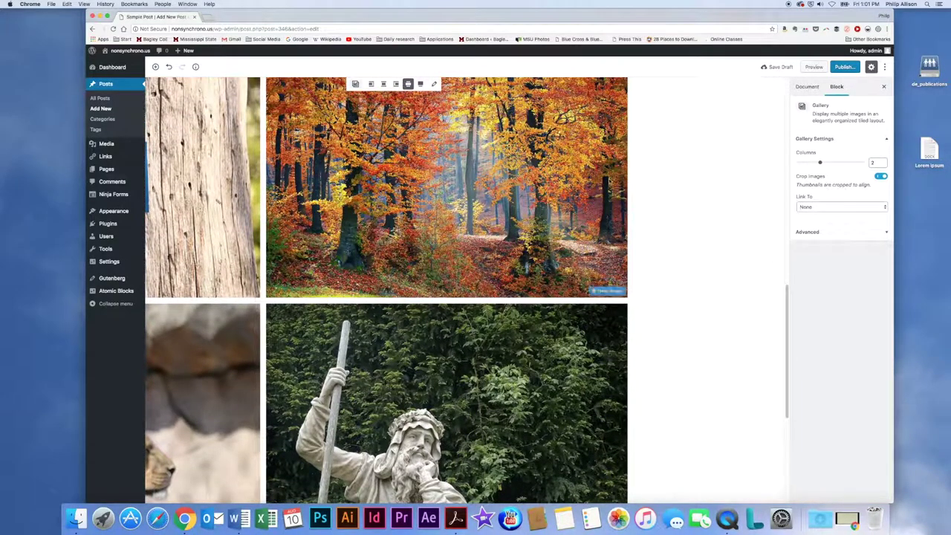
left_click_drag(786, 339, 786, 259)
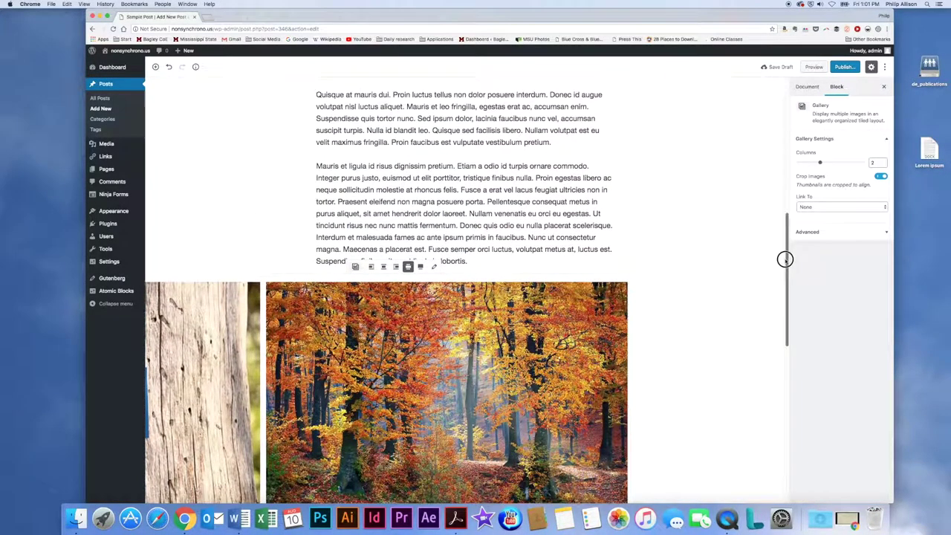
left_click(807, 68)
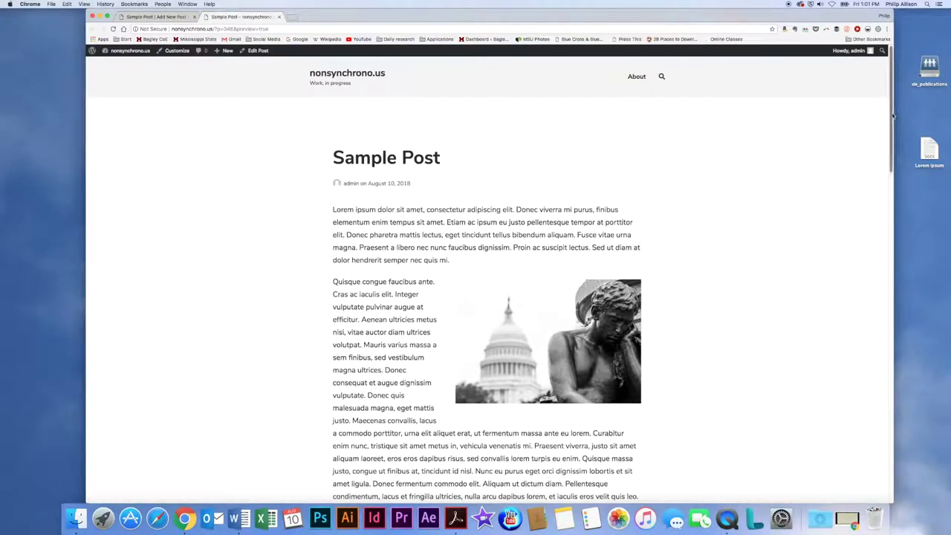
left_click_drag(892, 119, 878, 275)
scroll(878, 275, "down", 3)
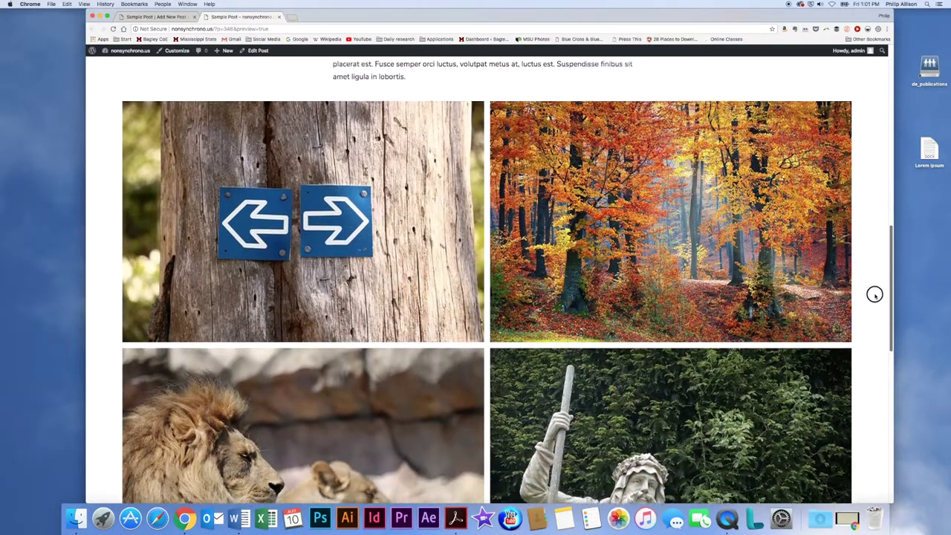
left_click(279, 16)
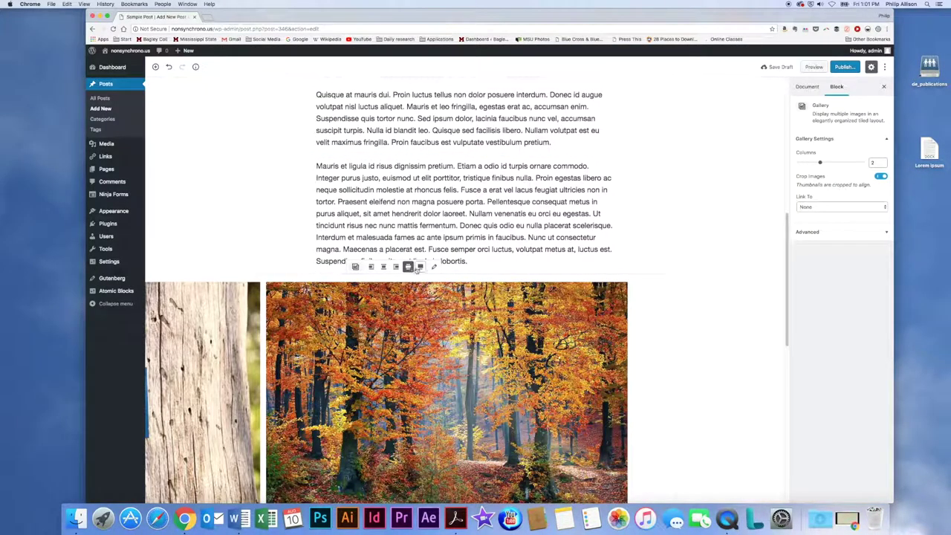
Align the gallery to center within the text column and preview the post.
left_click(371, 267)
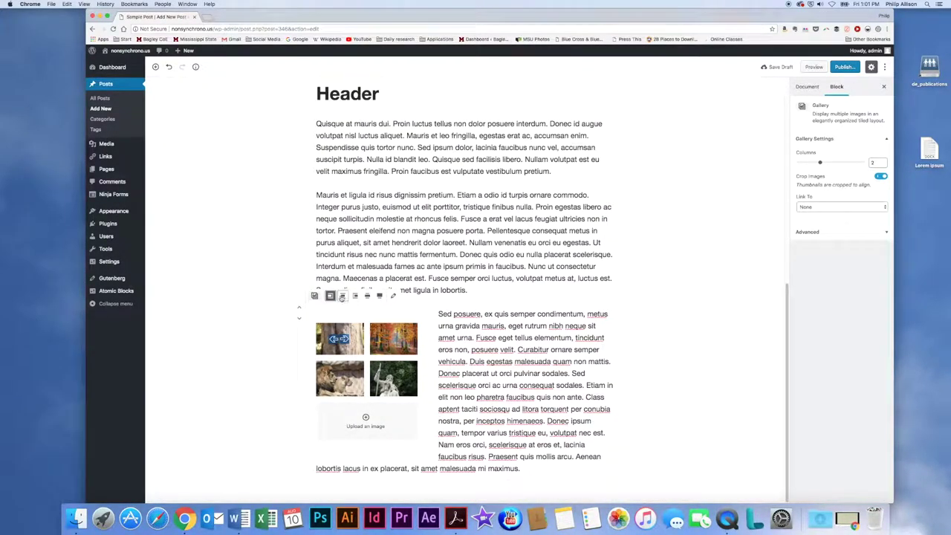
left_click(342, 295)
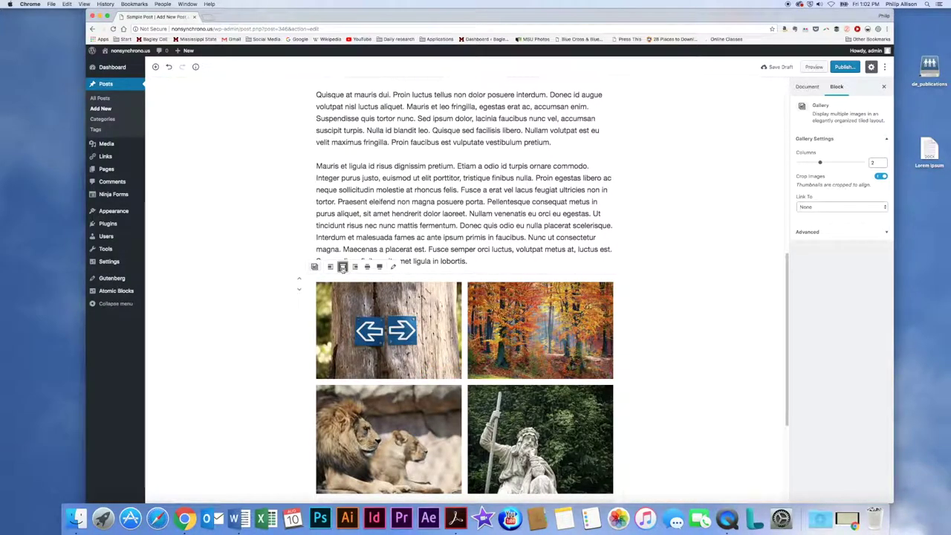
left_click(815, 67)
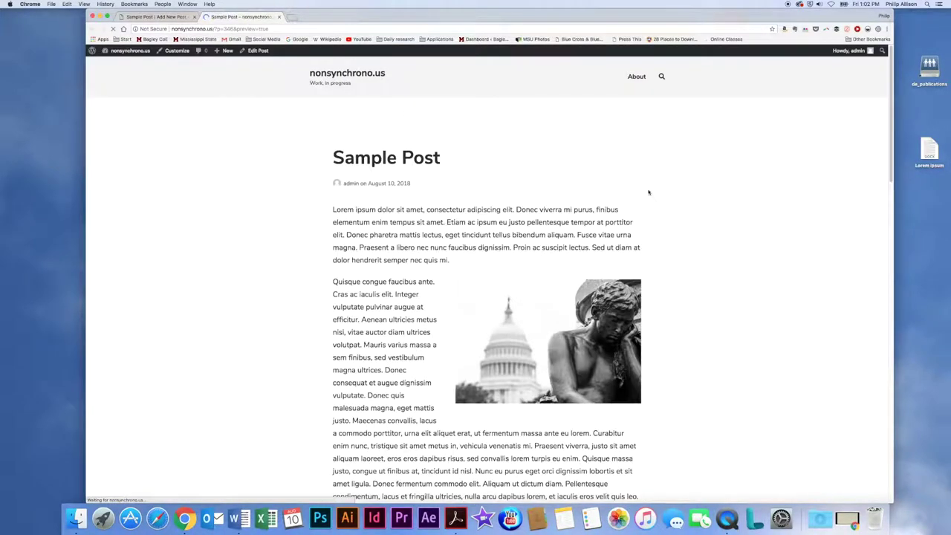
Check the gallery in the preview, then reopen a fresh preview and scroll down to it.
mouse_move(889, 128)
left_mouse_down()
mouse_move(888, 330)
mouse_move(885, 289)
left_mouse_up()
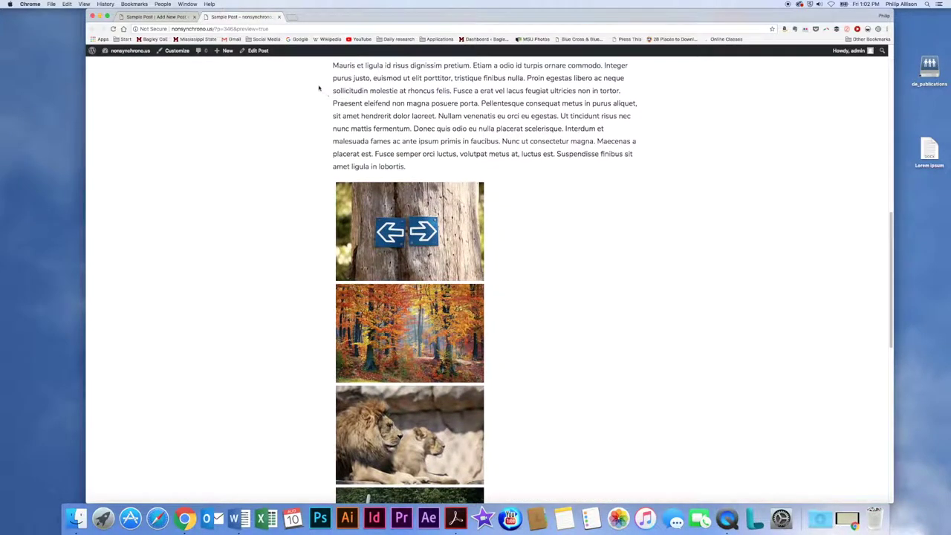
left_click(278, 16)
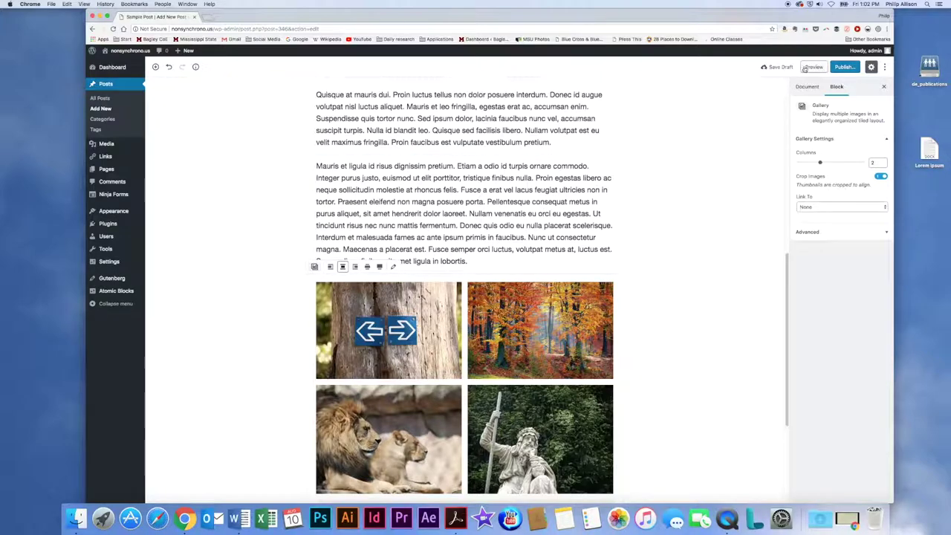
left_click(813, 67)
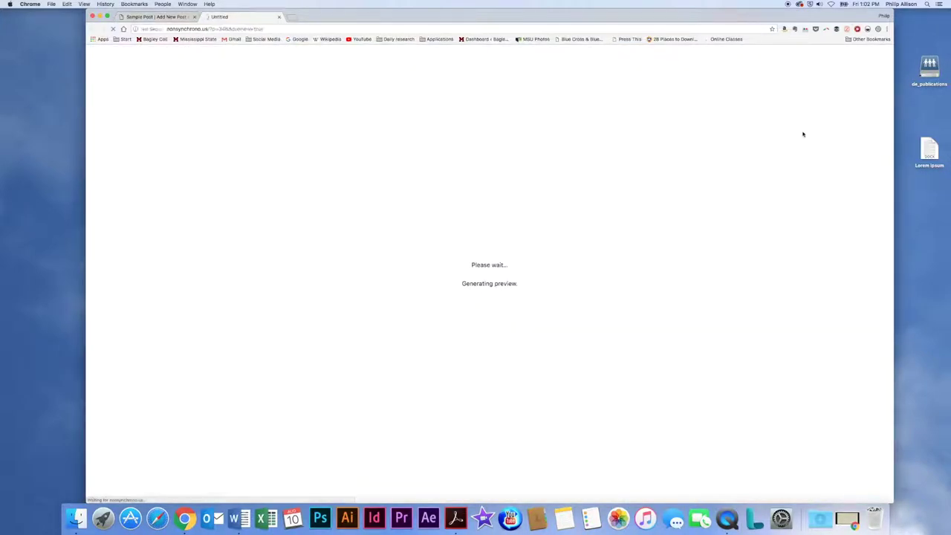
left_click_drag(887, 110, 883, 315)
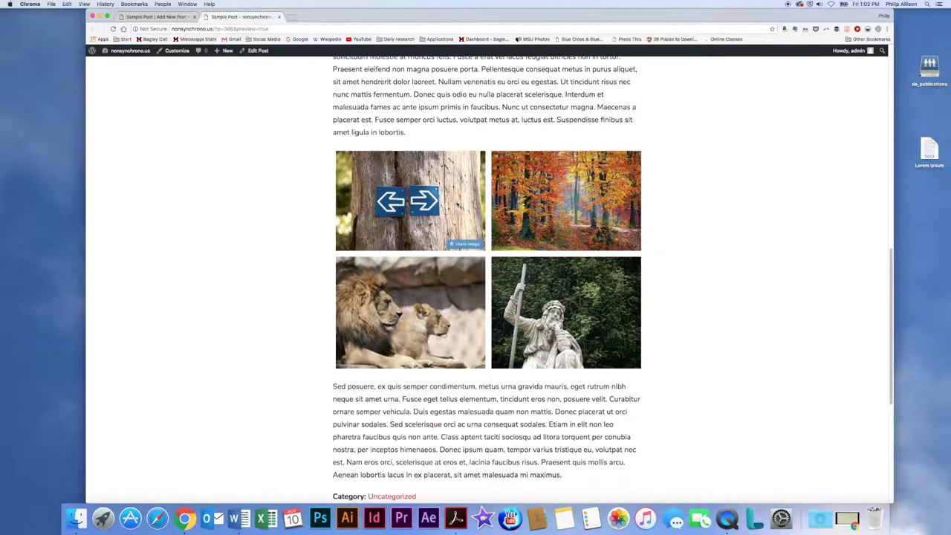
Back in the editor, set the gallery's Link To option to Media File.
left_click(280, 16)
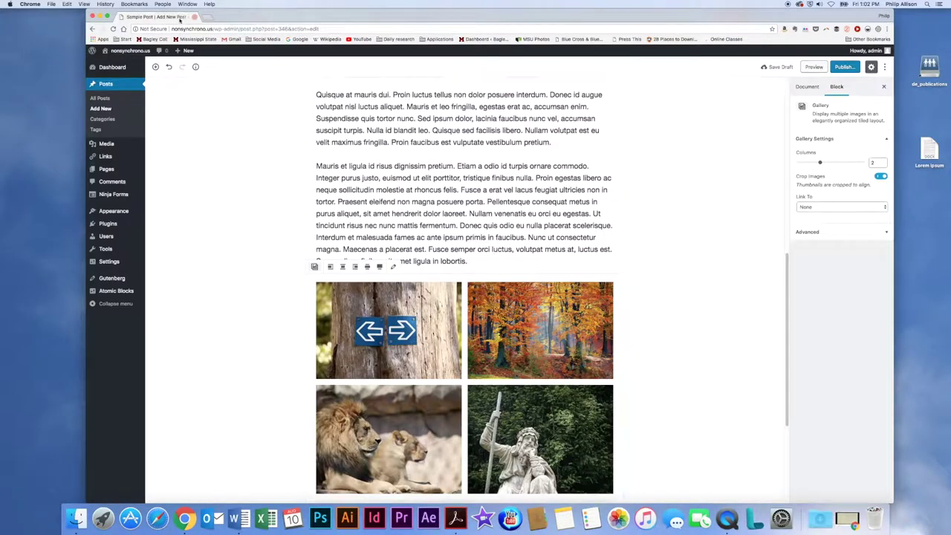
left_click(820, 210)
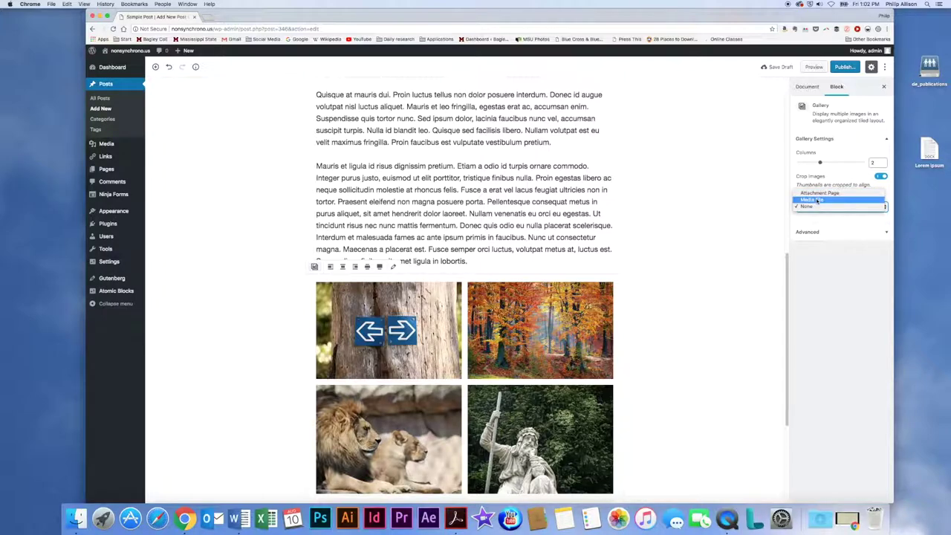
left_click(812, 199)
left_click_drag(786, 261, 785, 354)
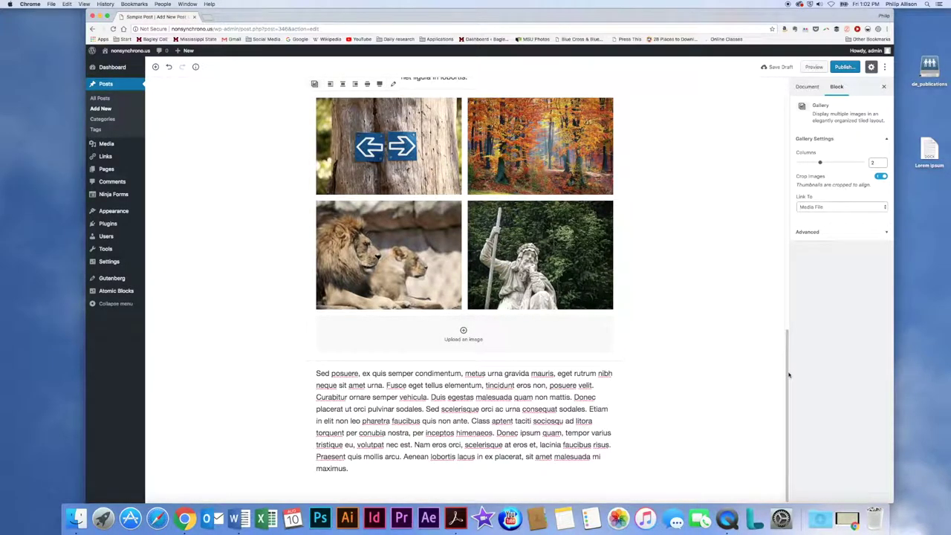
left_click_drag(789, 375, 780, 111)
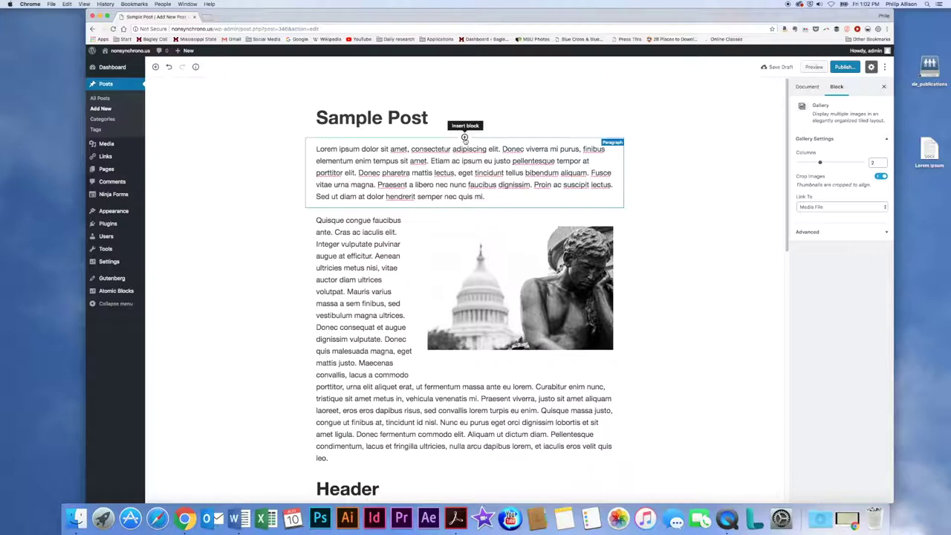
Add a Cover Image block under the title using the crowd photo from the Media Library.
left_click(464, 138)
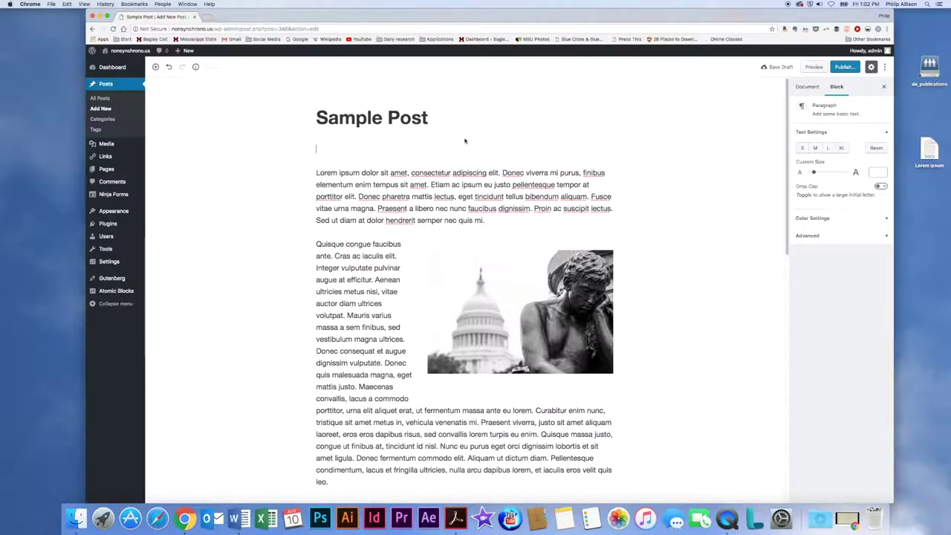
left_click(300, 149)
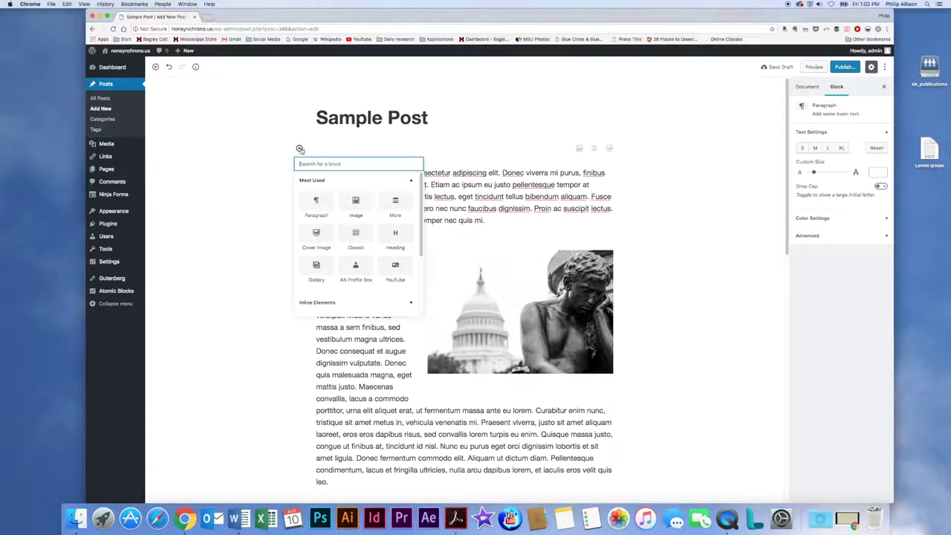
left_click(376, 184)
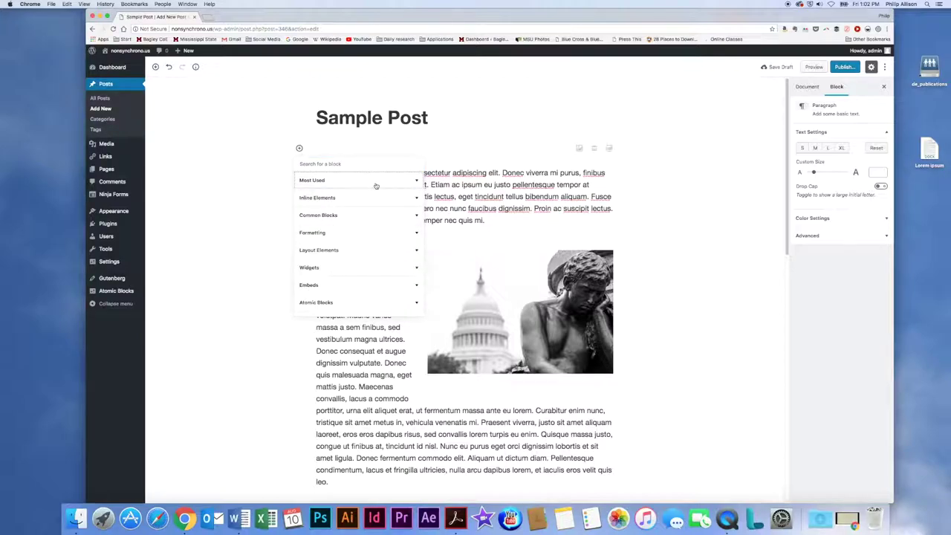
left_click(358, 217)
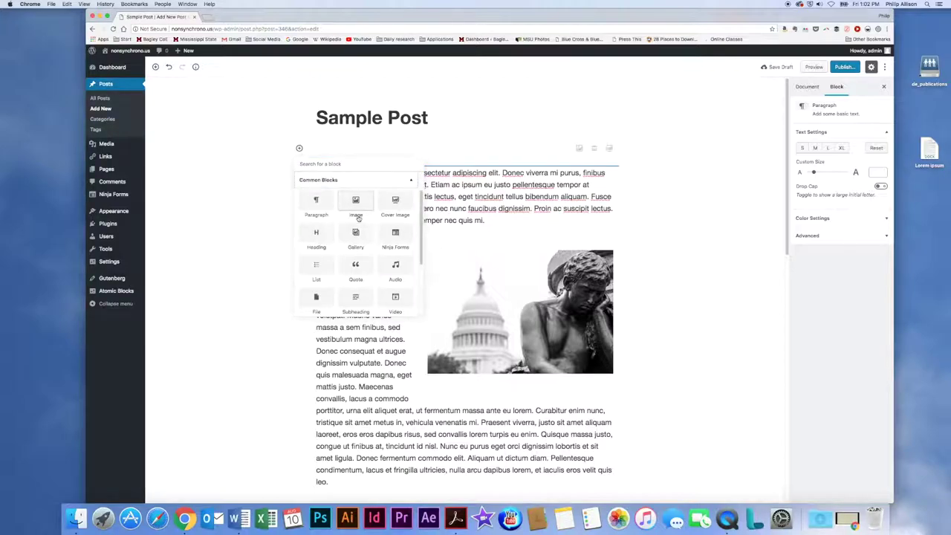
left_click(394, 201)
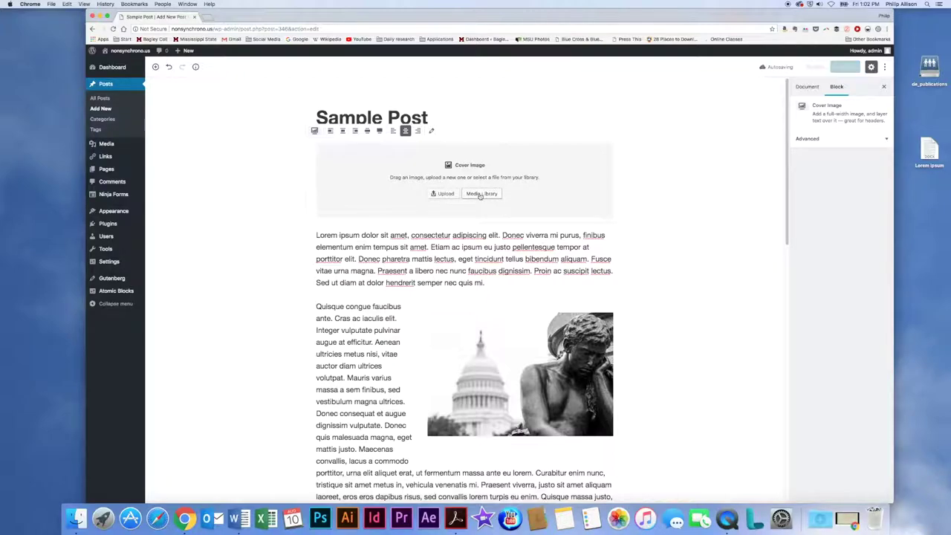
left_click(482, 193)
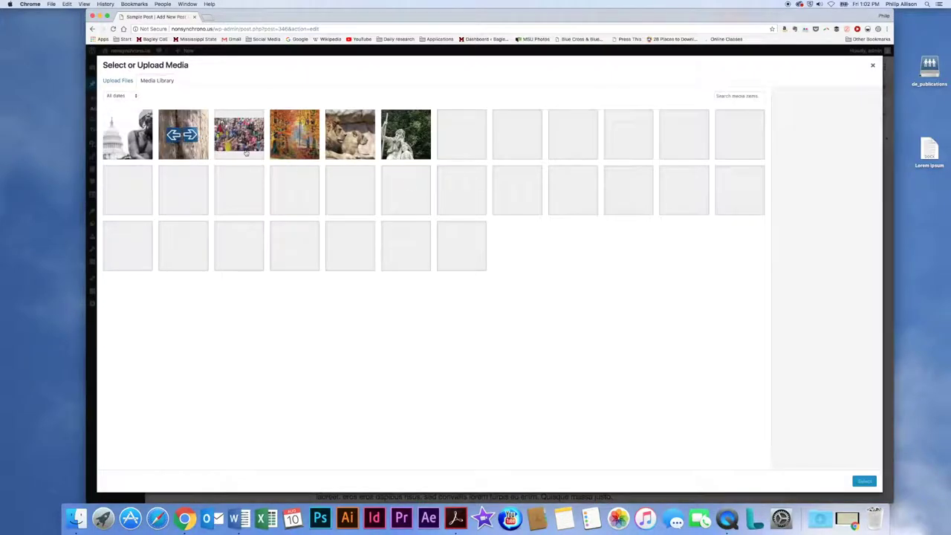
left_click(236, 142)
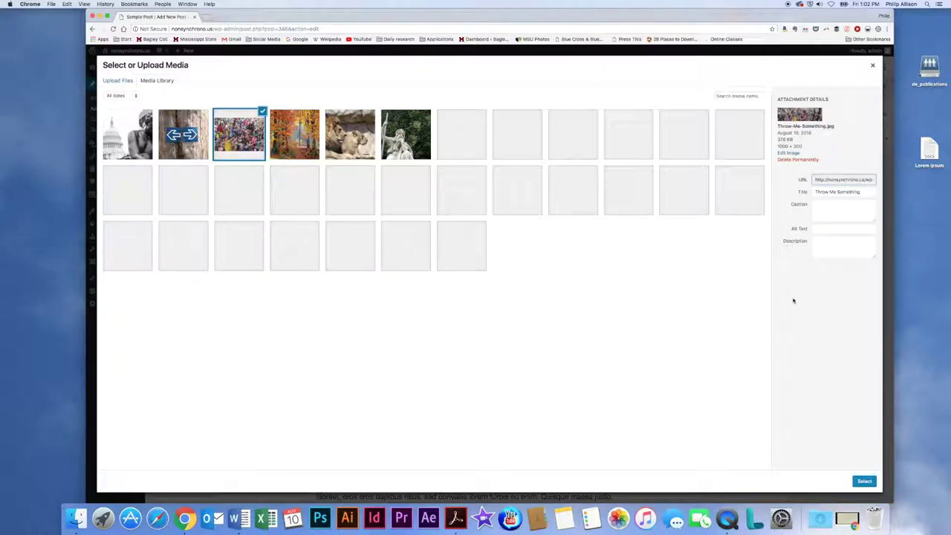
left_click(864, 482)
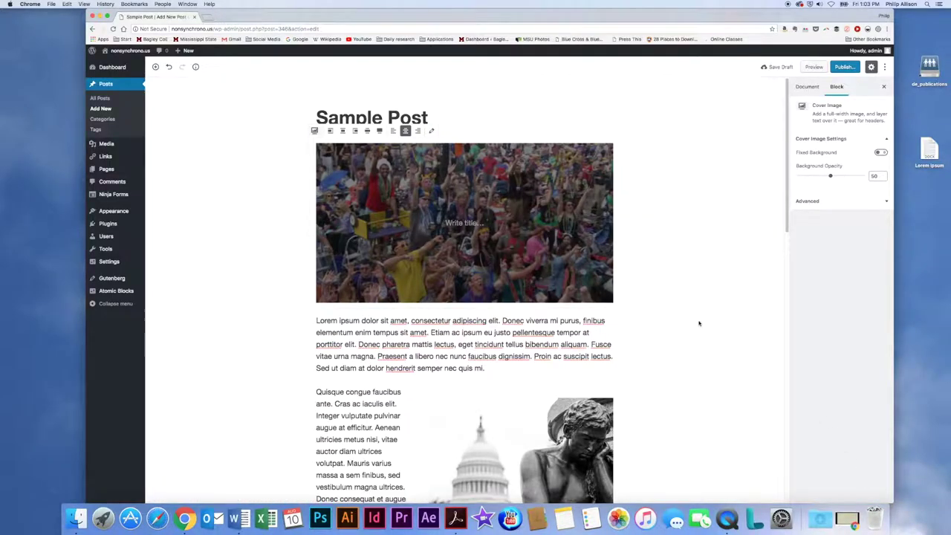
Set the crowd cover to Wide width and type the title 'Cover Image'.
left_click(366, 130)
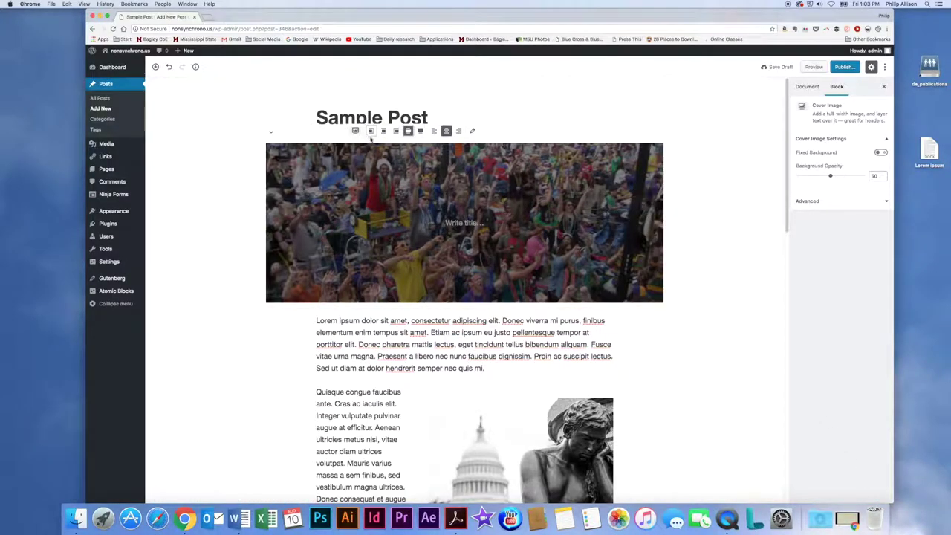
left_click(421, 131)
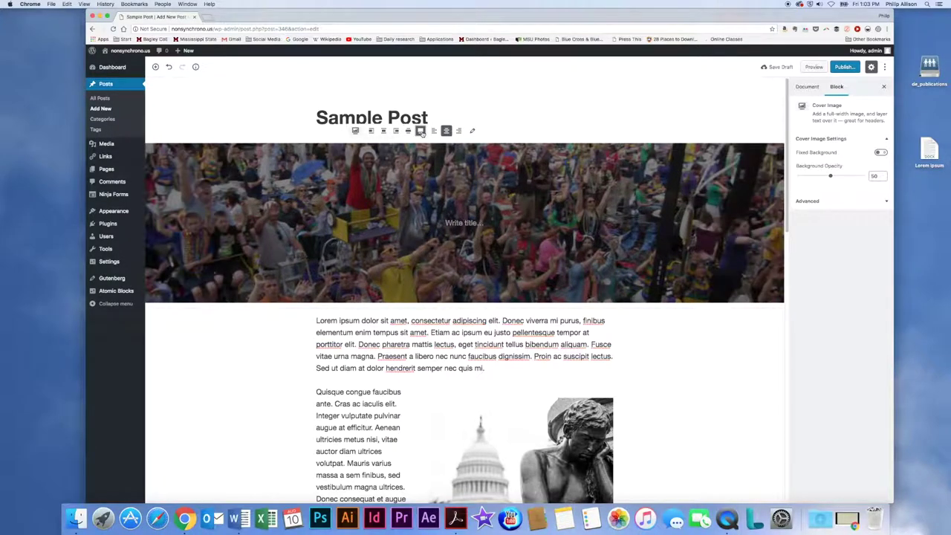
left_click(408, 131)
left_click(464, 223)
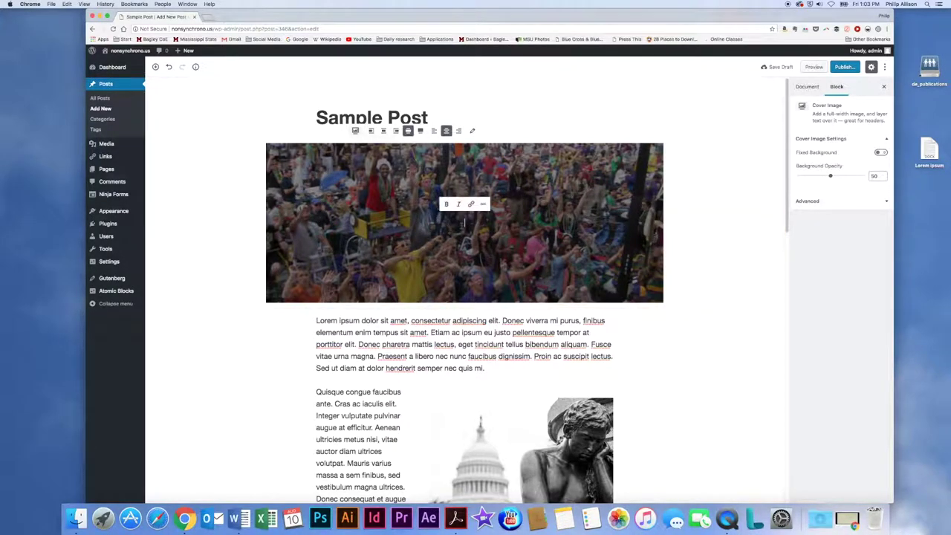
type("Cover Imag")
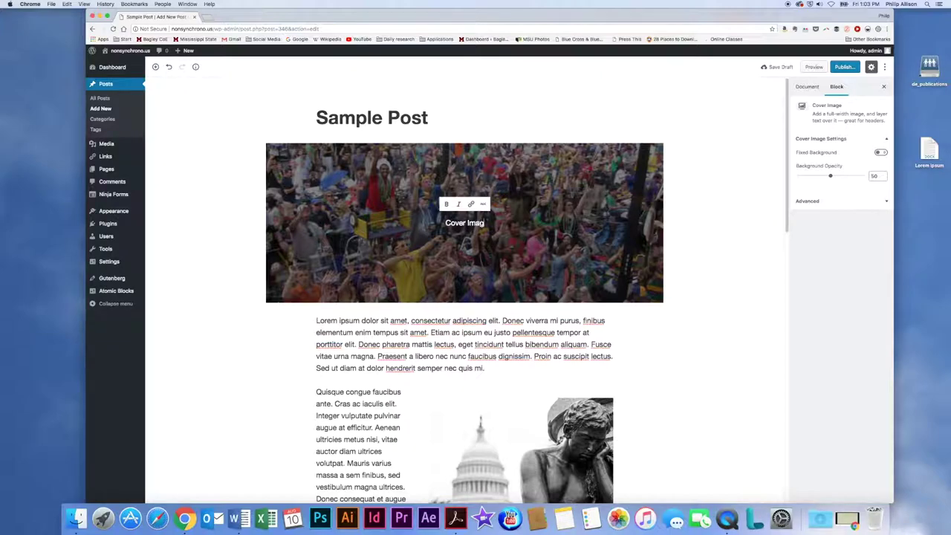
type("e")
Drop the cover's Background Opacity to 0, delete its title, and preview the post.
mouse_move(830, 175)
left_mouse_down()
mouse_move(842, 175)
mouse_move(825, 175)
left_mouse_up()
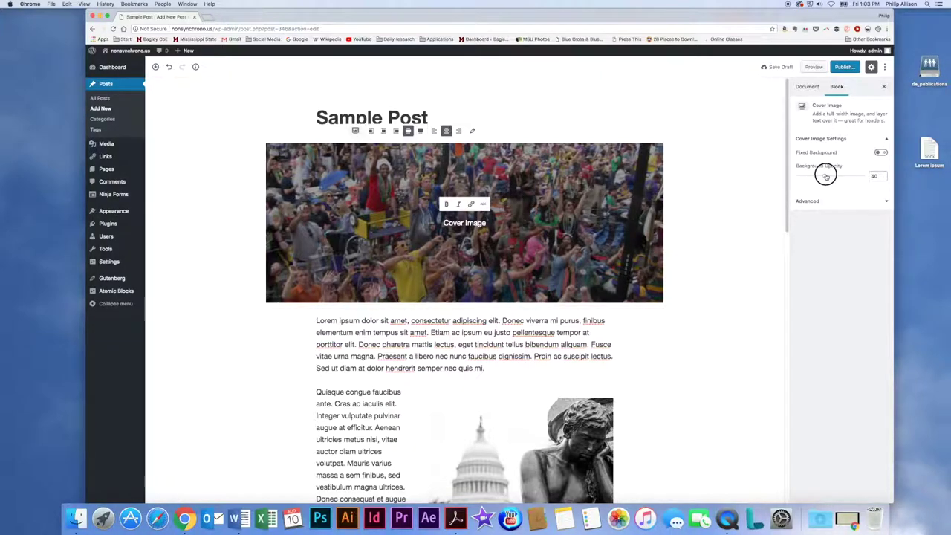
left_click_drag(825, 175, 785, 175)
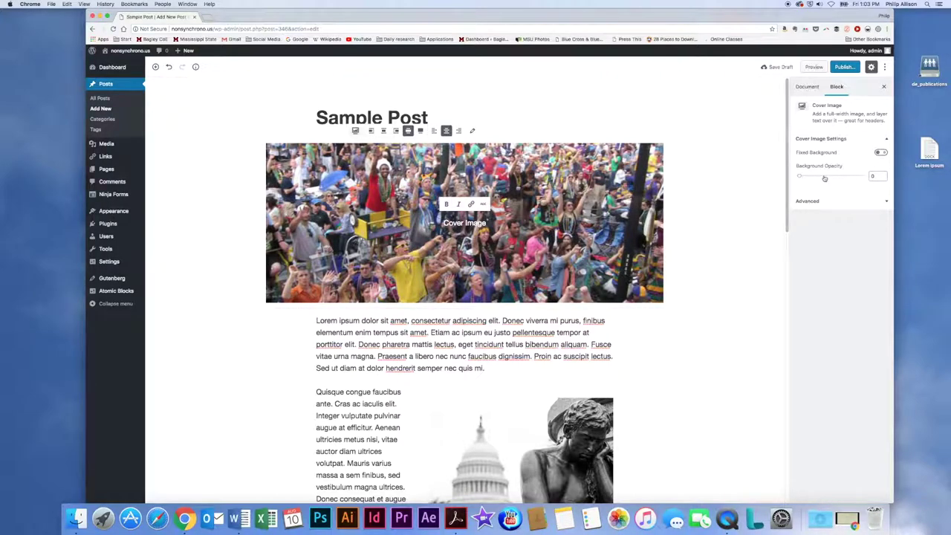
left_click_drag(443, 223, 488, 223)
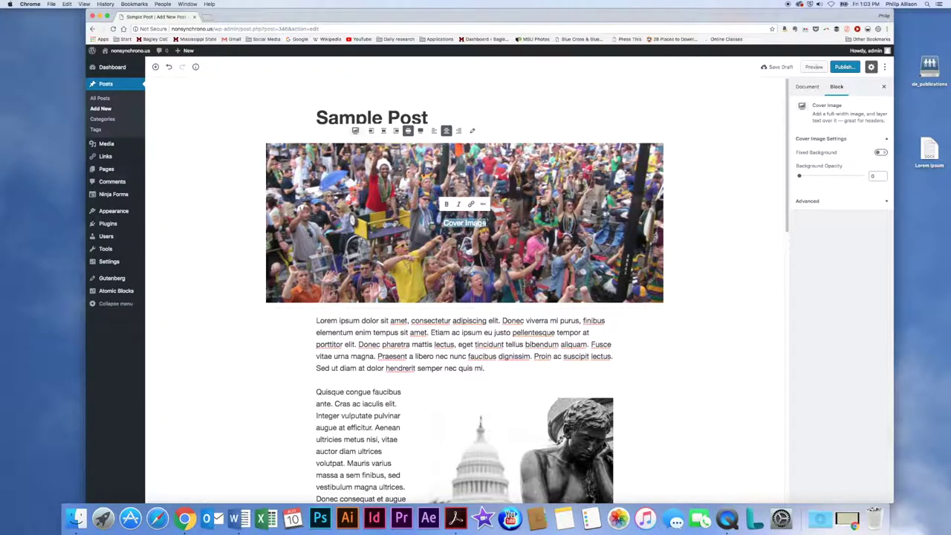
key("BackSpace")
left_click(814, 68)
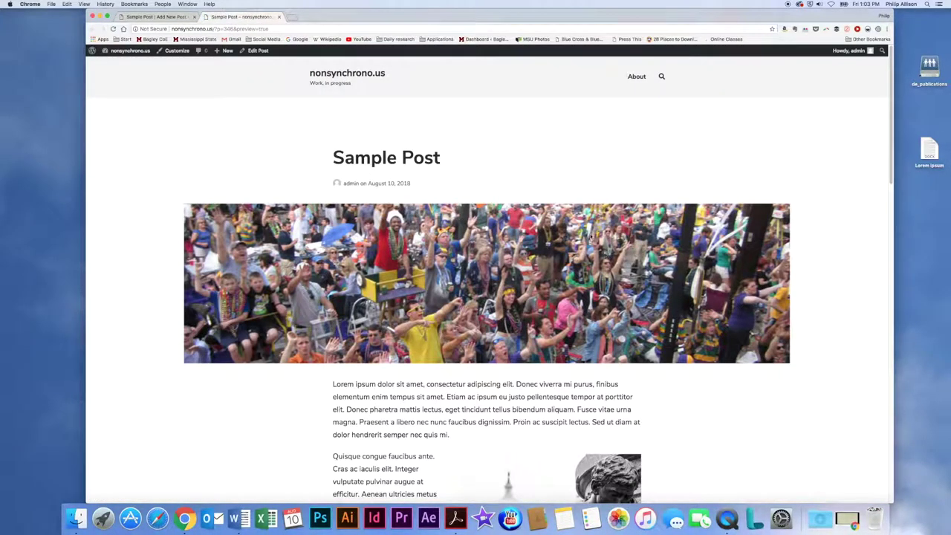
Preview the cover image at centred width, then set it back to Wide width.
left_click(156, 16)
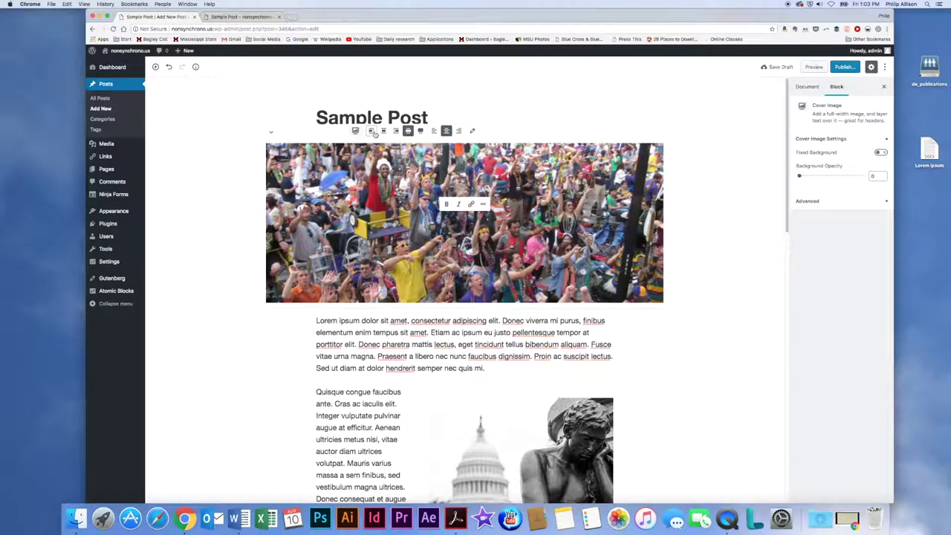
left_click(382, 131)
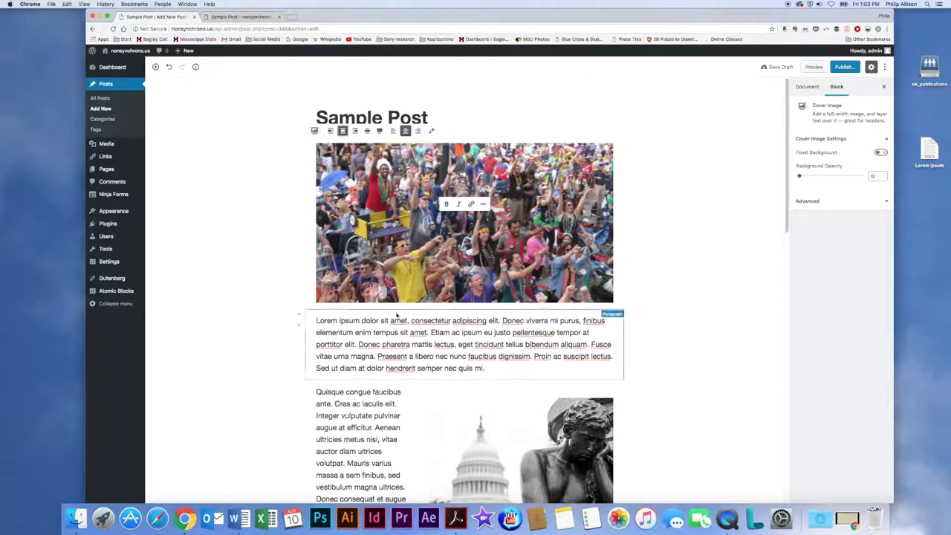
left_click(813, 67)
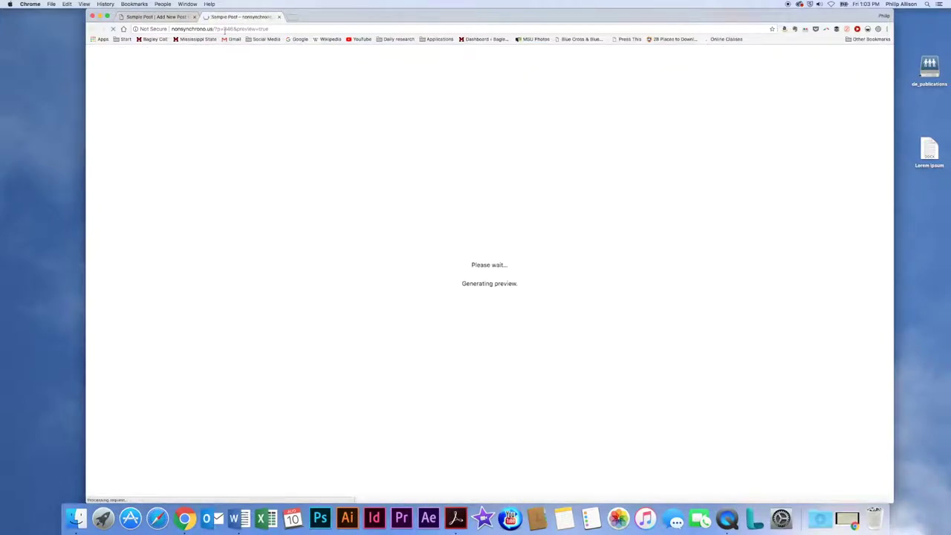
left_click(280, 17)
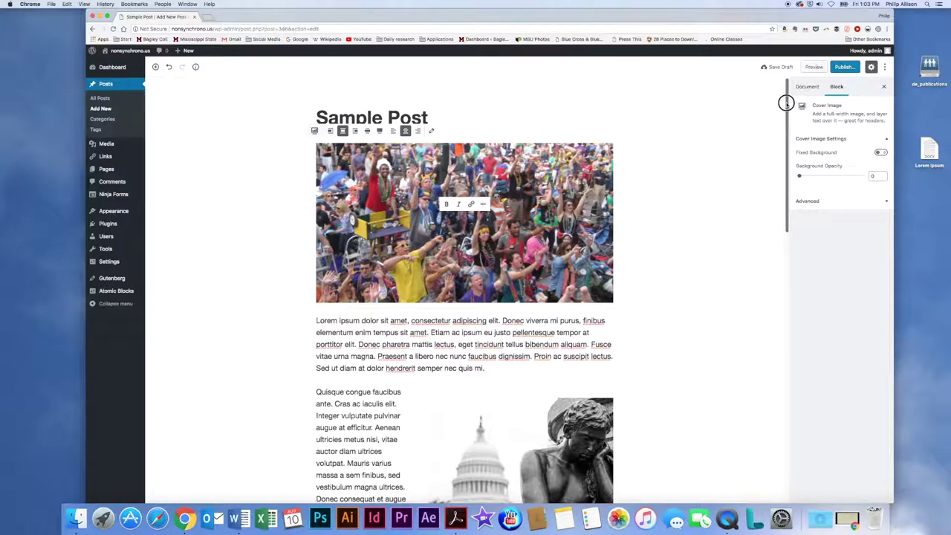
left_click(368, 131)
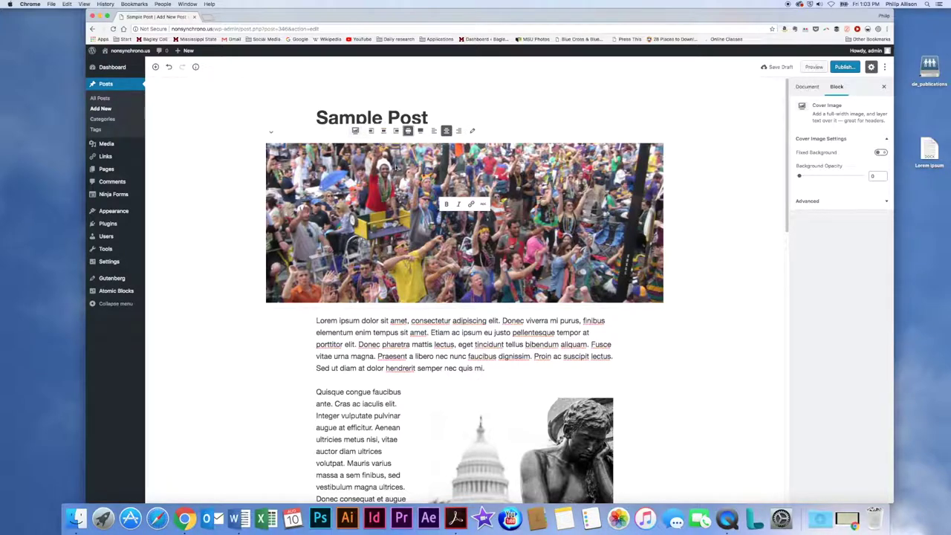
Insert a YouTube embed block between the gallery and the following Lorem ipsum paragraph.
left_click_drag(788, 172, 768, 452)
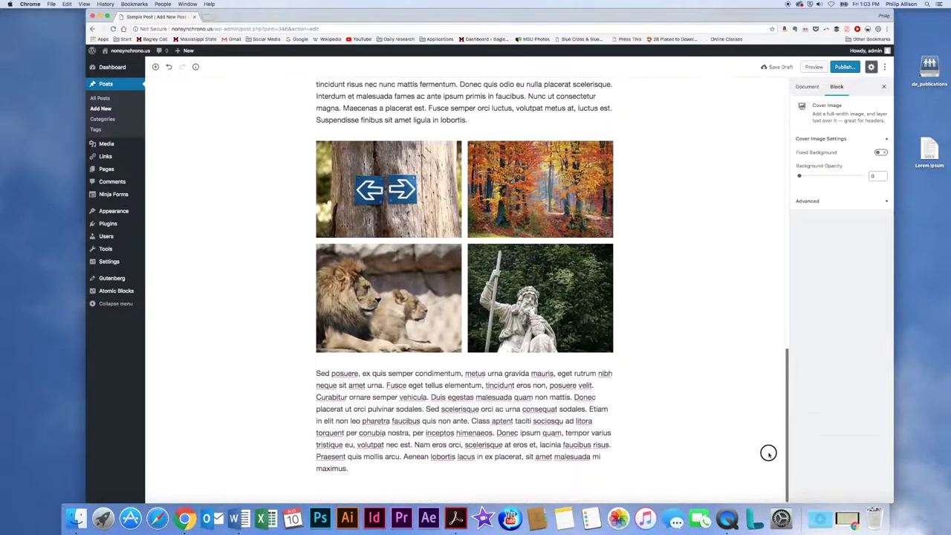
left_click(404, 471)
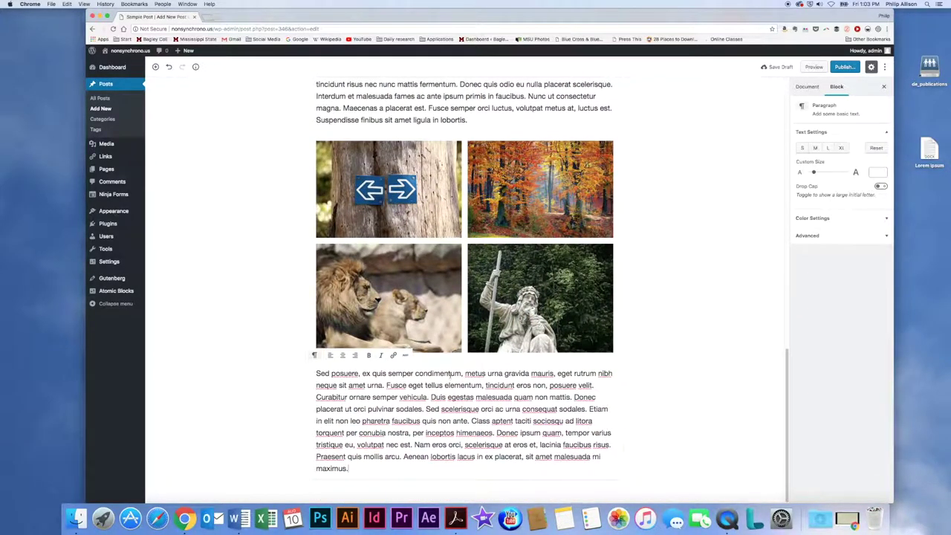
left_click(663, 387)
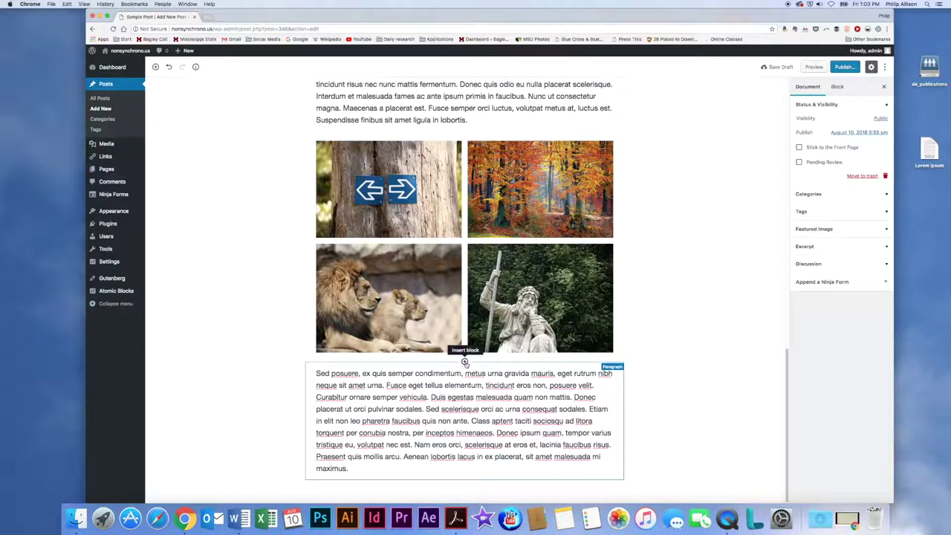
left_click(465, 362)
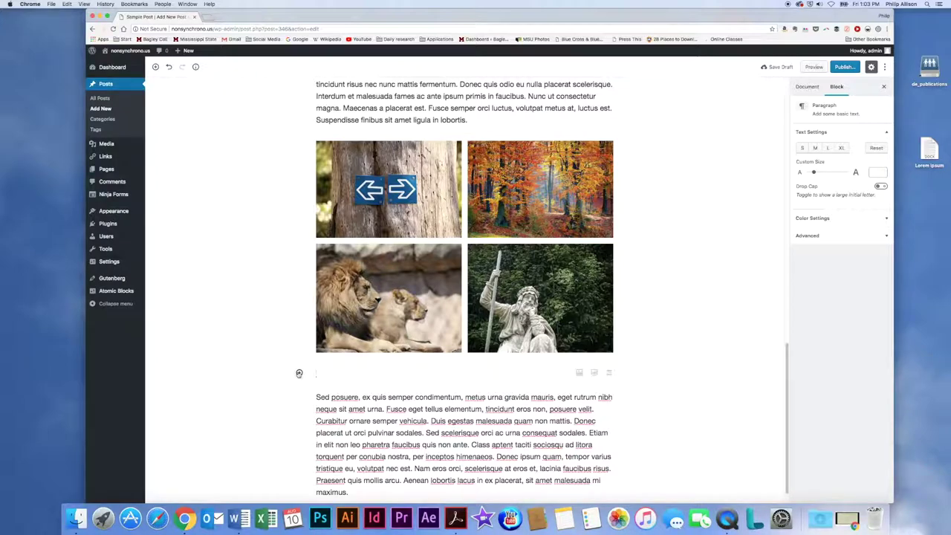
left_click(299, 373)
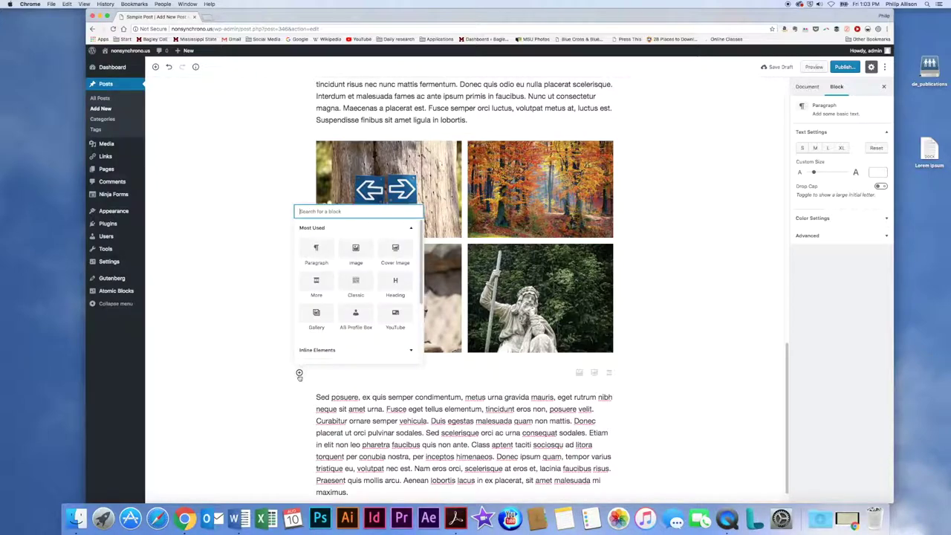
left_click(338, 229)
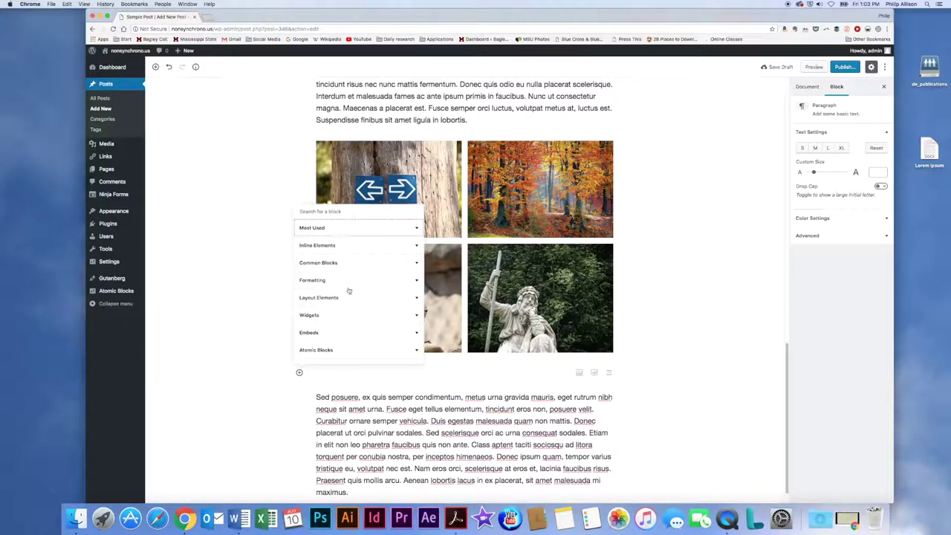
left_click(341, 334)
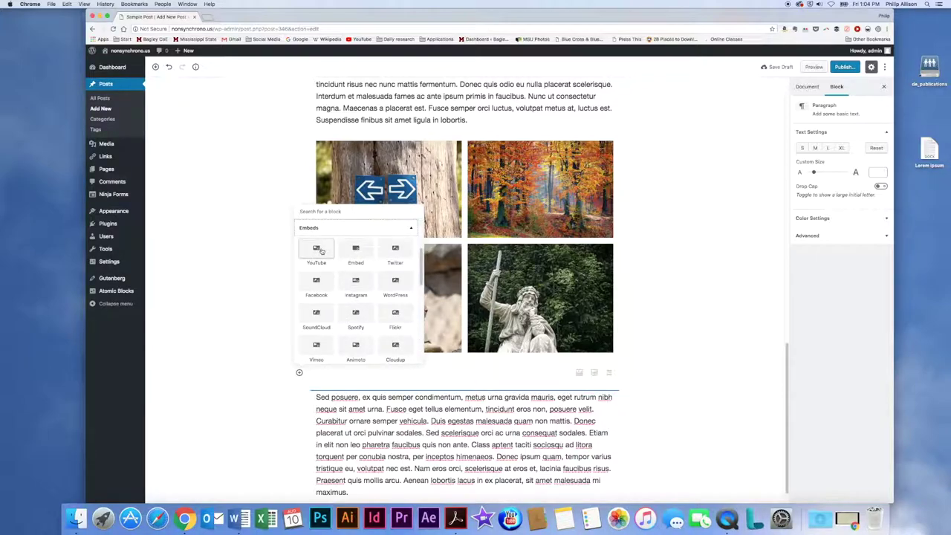
left_click(317, 251)
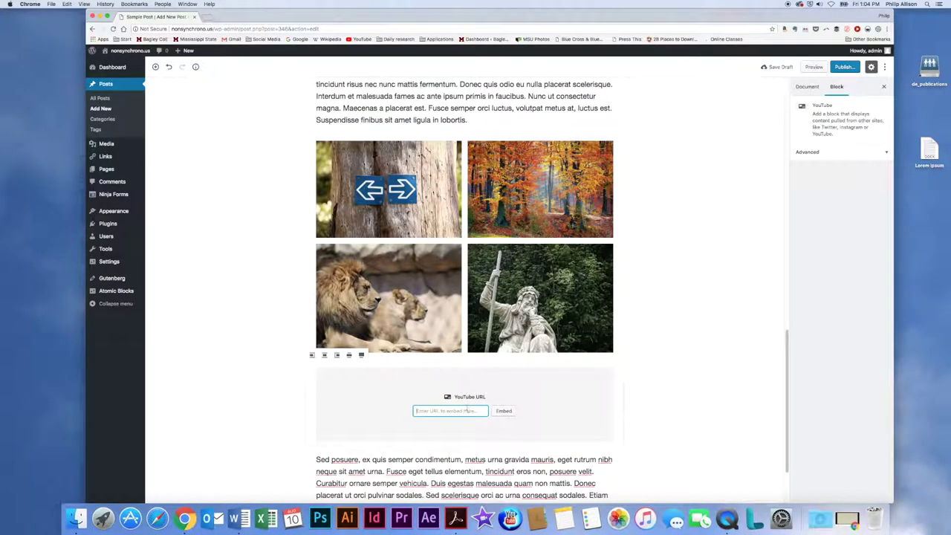
Embed the Cinderella YouTube video from its pasted URL.
key("super+v")
left_click(505, 413)
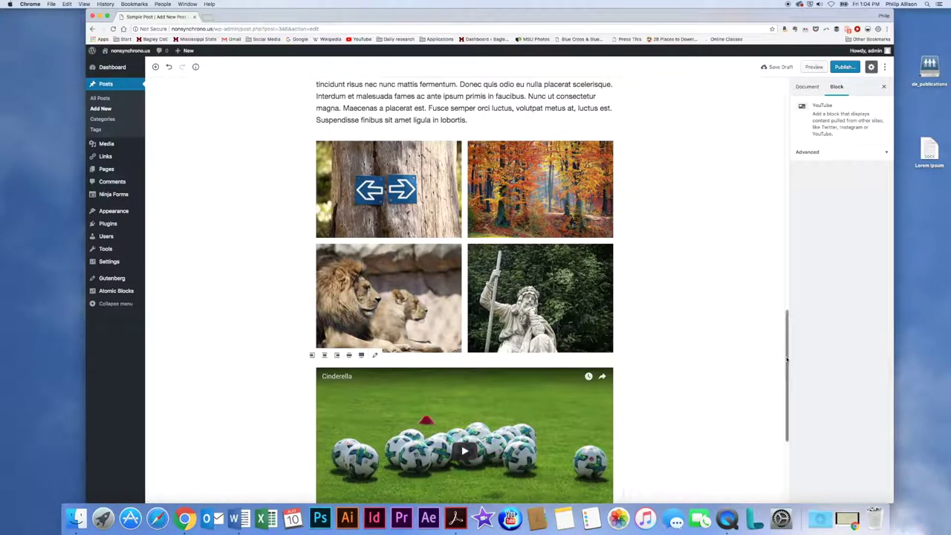
scroll(754, 369, "down", 5)
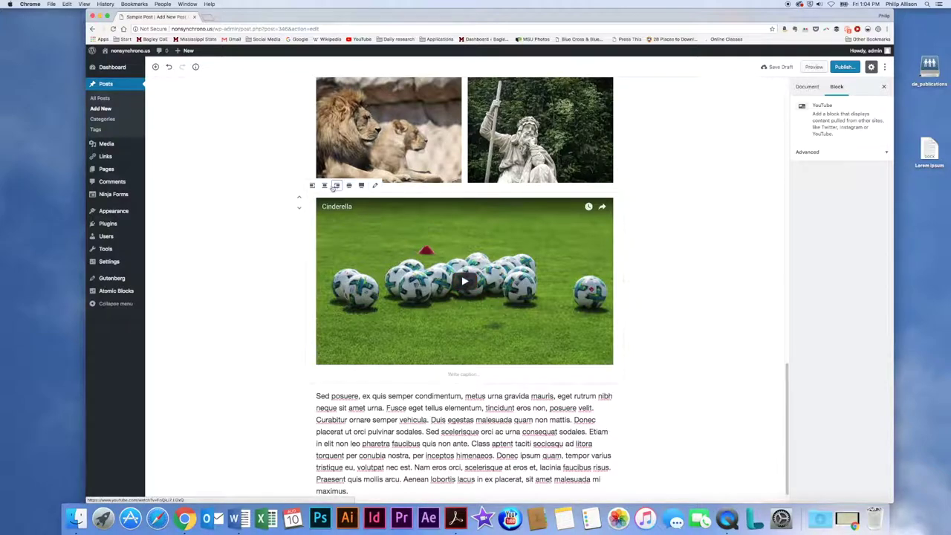
Try the video's alignment options and settle on Wide width.
left_click(348, 185)
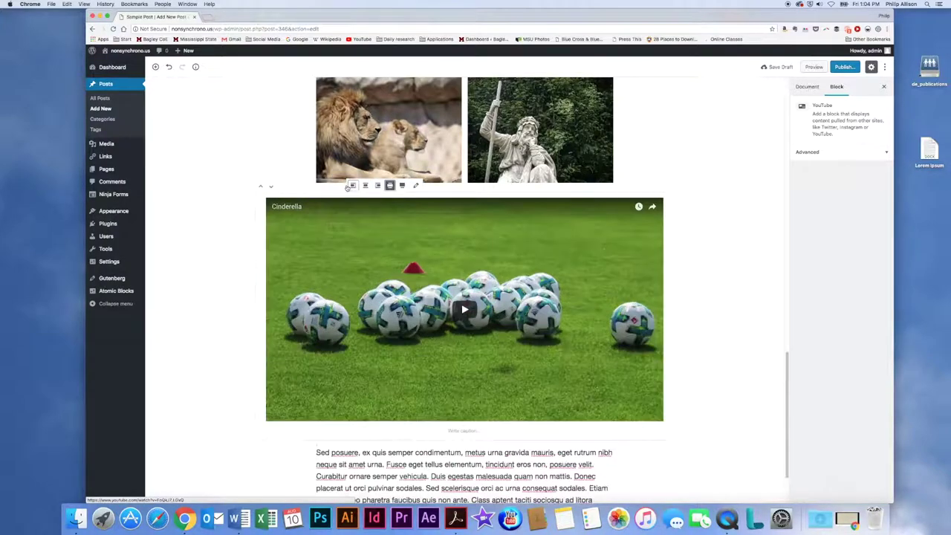
left_click(403, 186)
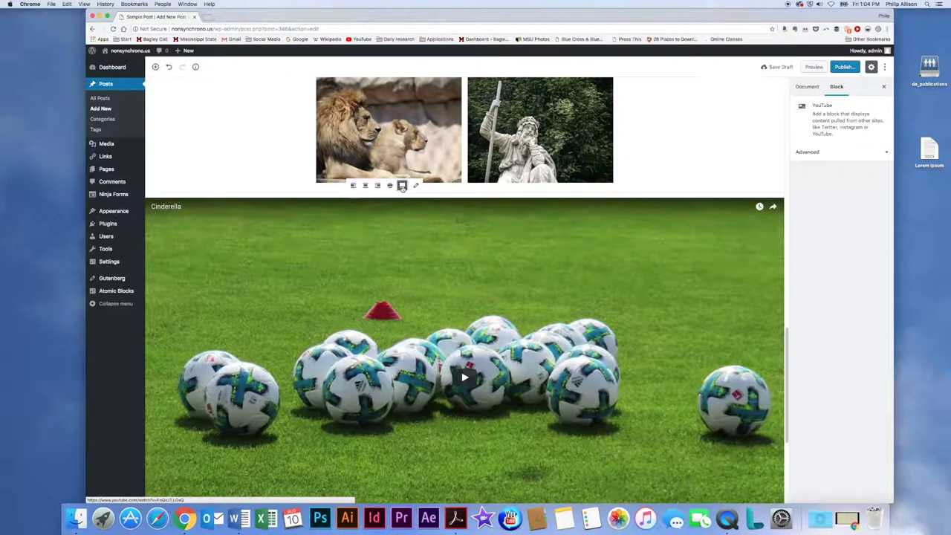
left_click(353, 185)
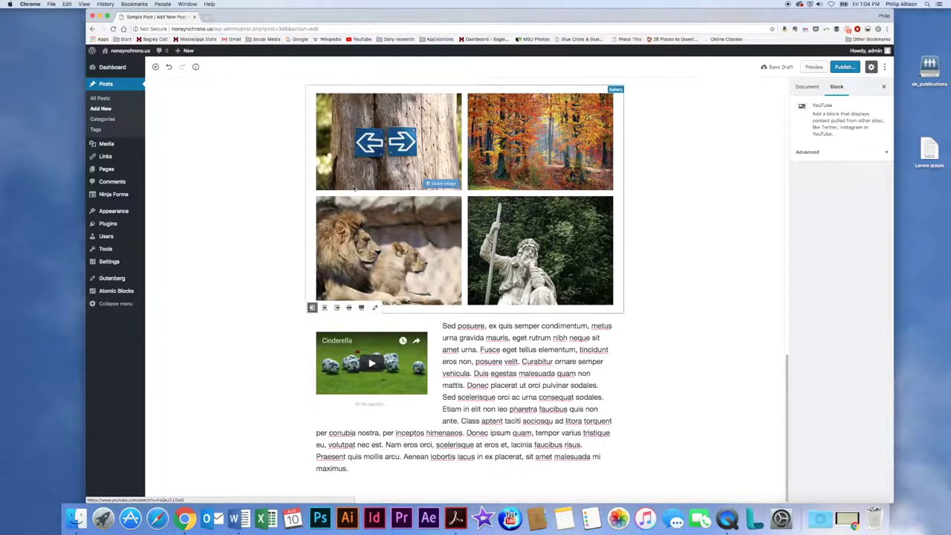
left_click(348, 307)
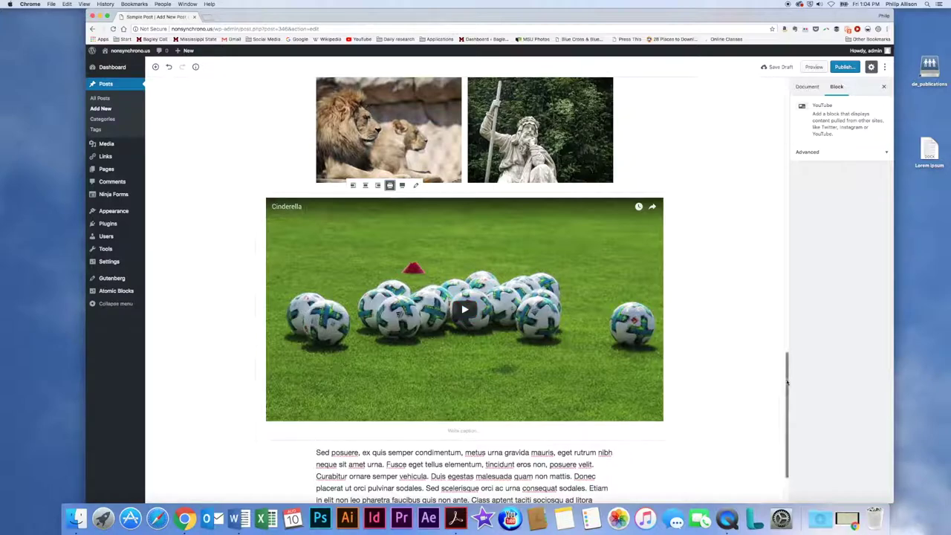
left_click_drag(786, 380, 785, 401)
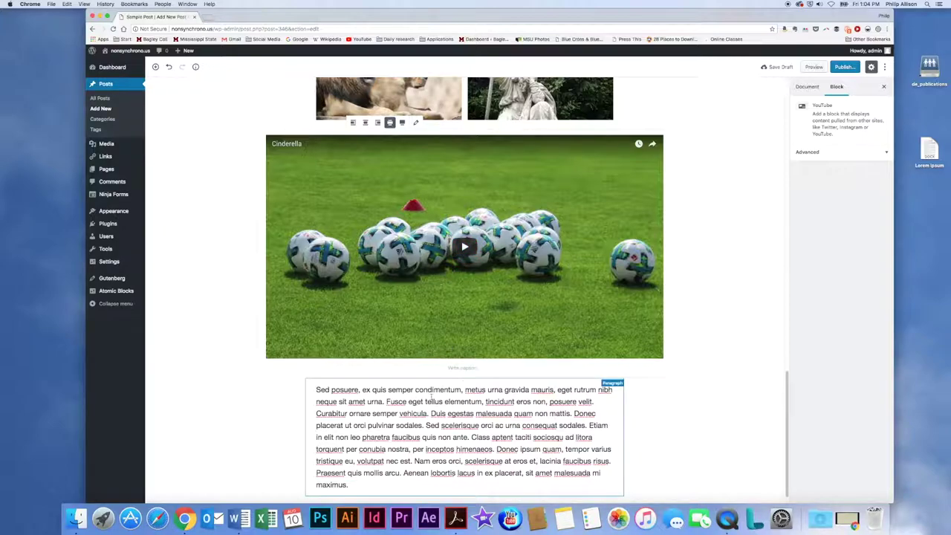
Move the Cinderella YouTube embed below the 'Sed posuere' Lorem ipsum paragraph.
left_click(206, 370)
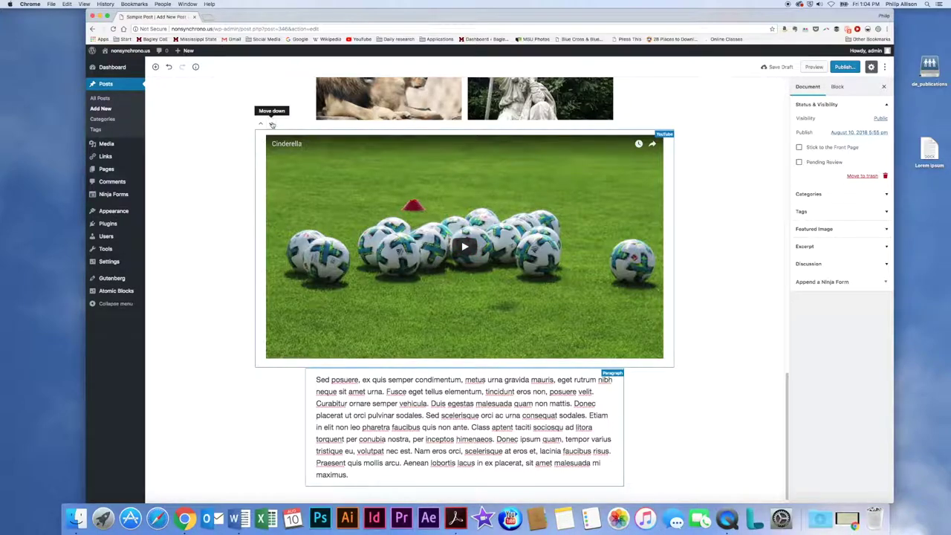
left_click(274, 124)
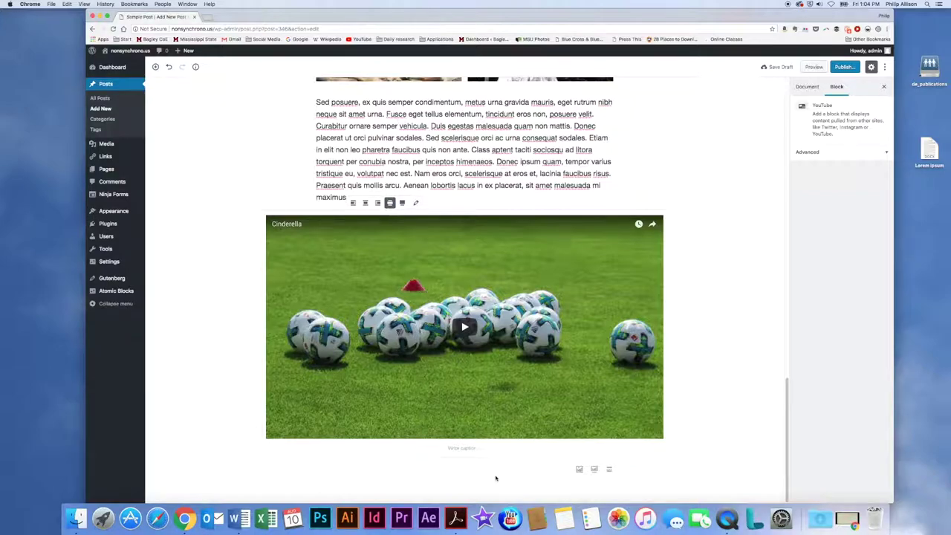
Insert an Atomic Blocks AB Profile Box below the video via an 'aut' block search.
mouse_move(299, 470)
left_click(300, 470)
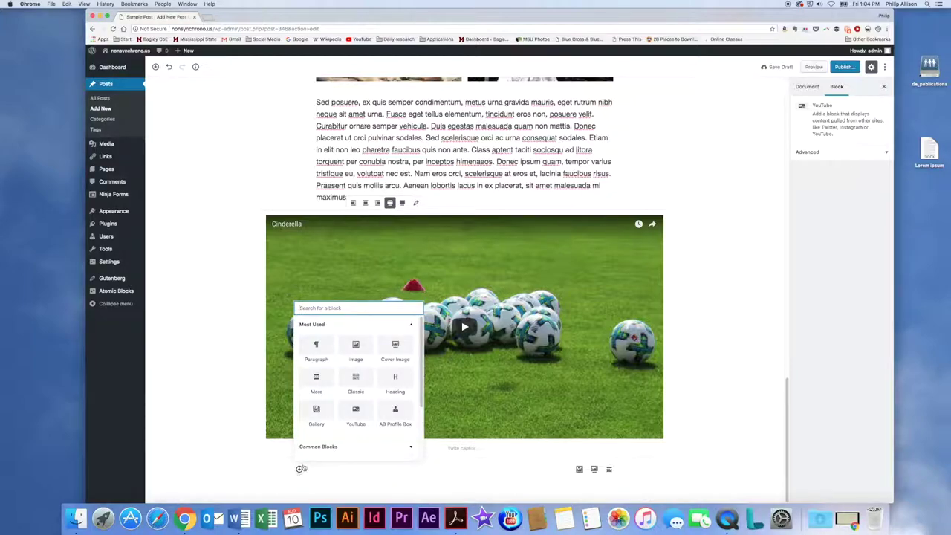
type("aut")
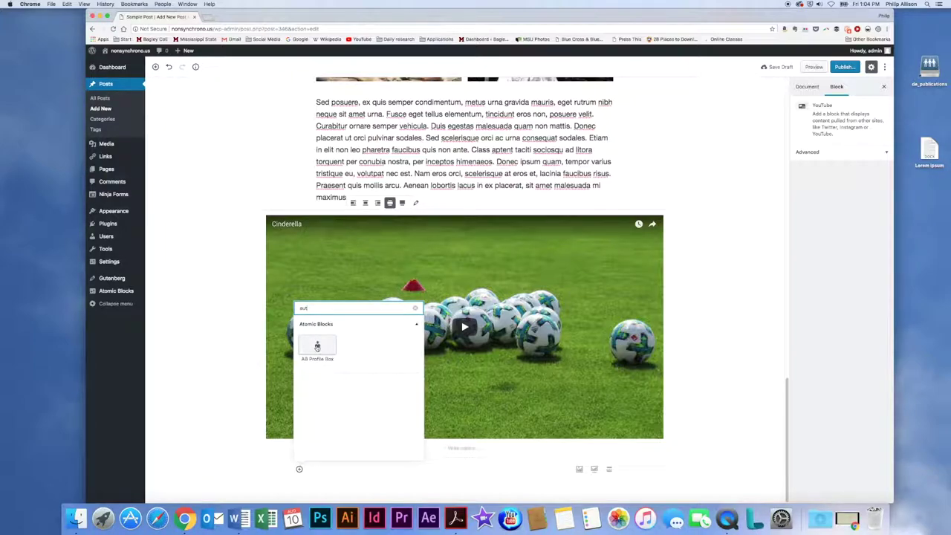
left_click(317, 346)
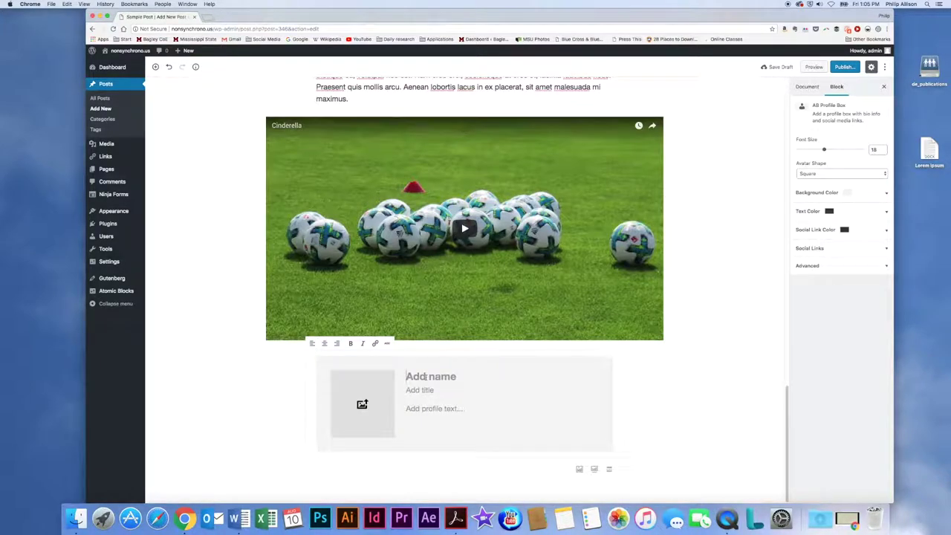
Enter the name 'Author Goes Here', the title 'Galactic Overlord' and the bio 'This is where bio info goes.'.
type("Author")
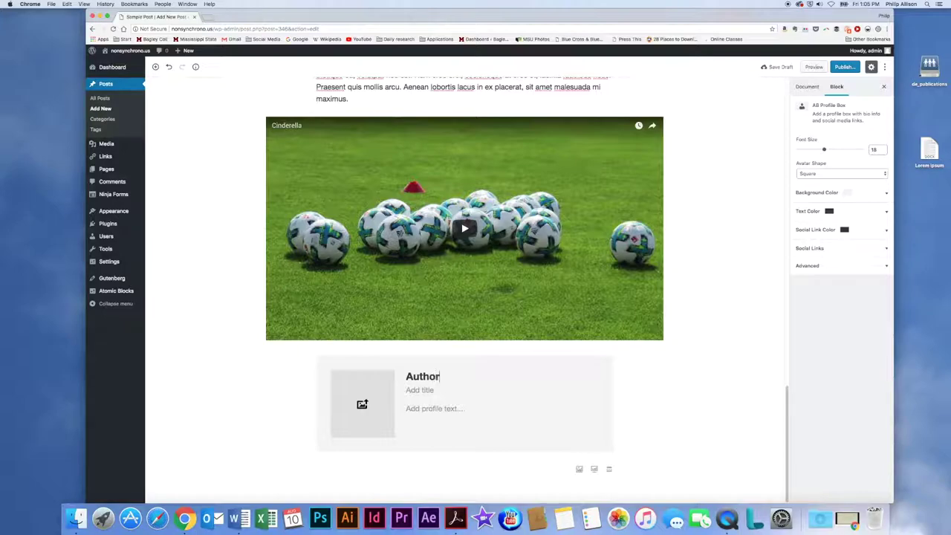
type(" Goes Here")
type("Gala")
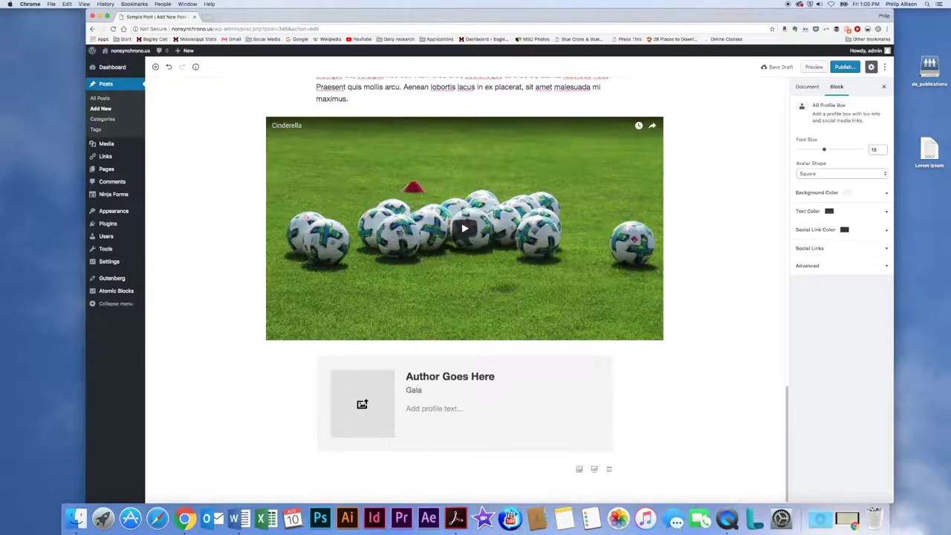
type("it")
type("erlord")
key("Tab")
type("This ")
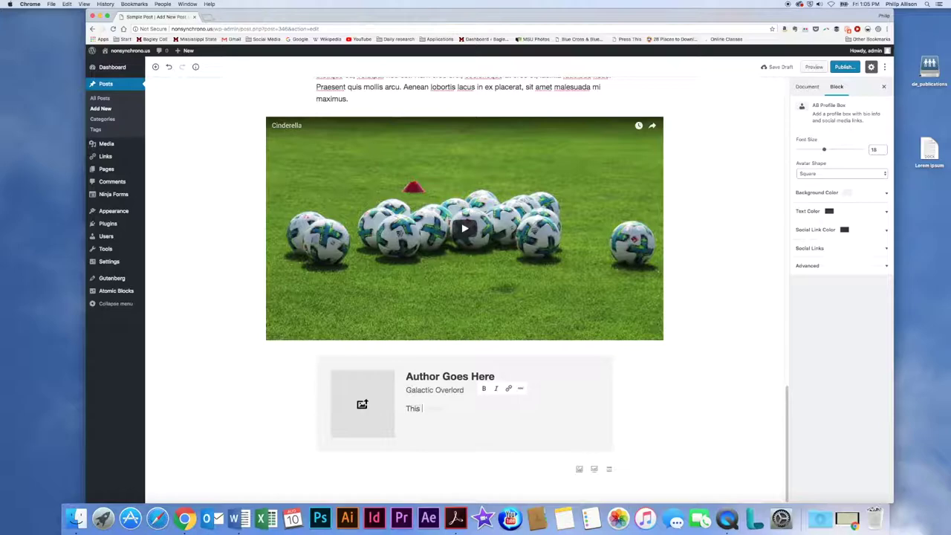
type("is where b")
type("io info goes.")
Set the druid statue image from the media library as the profile avatar.
left_click(363, 404)
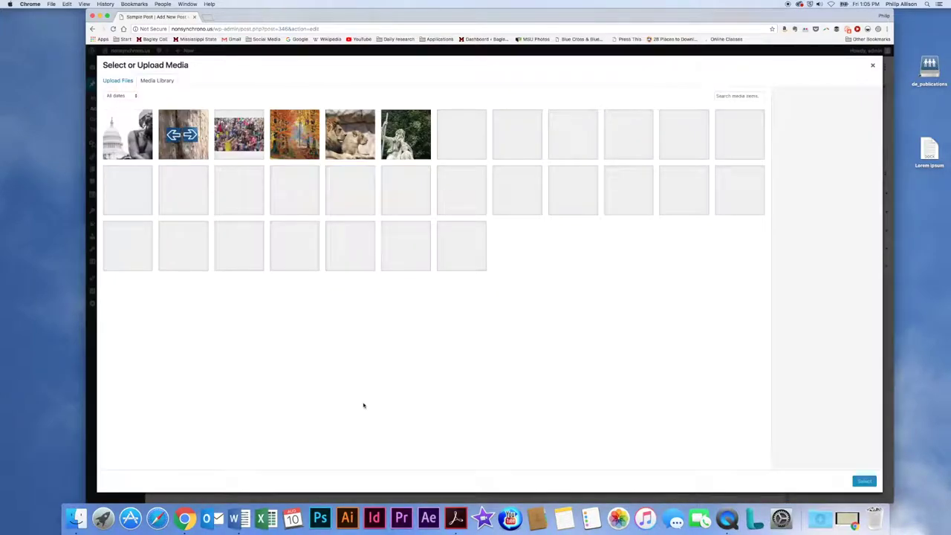
left_click(403, 146)
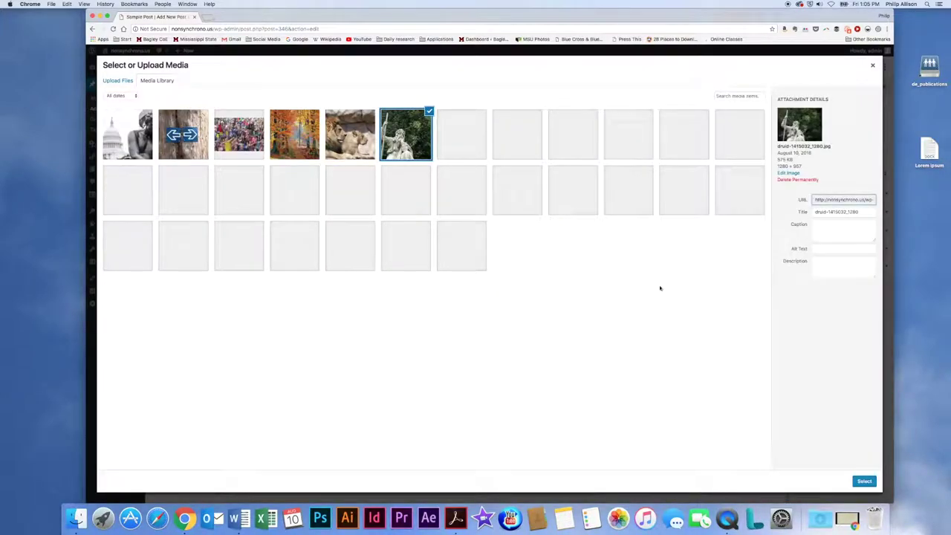
left_click(863, 481)
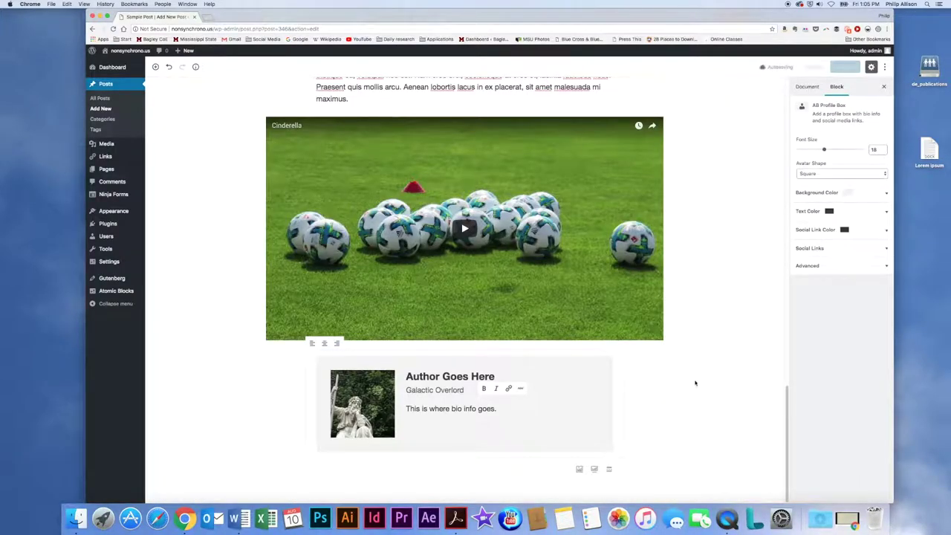
left_click(375, 407)
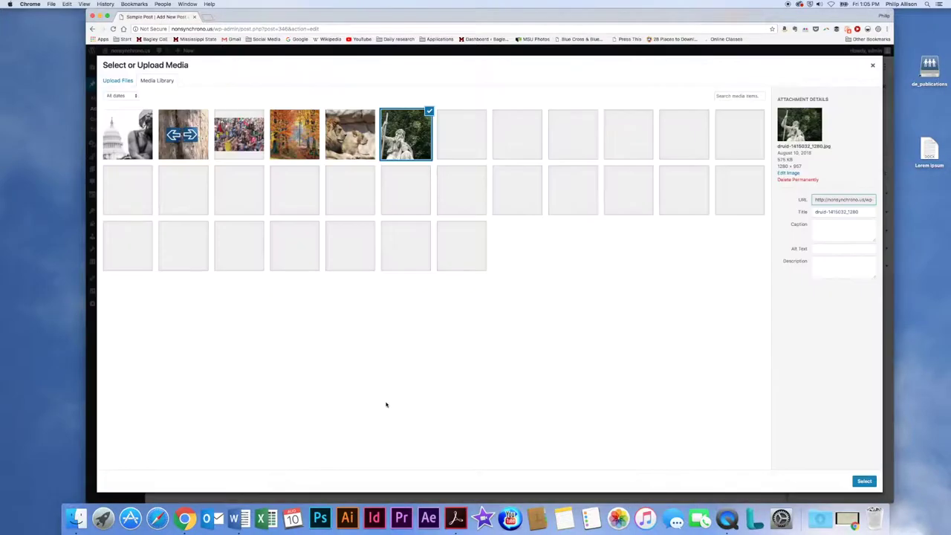
left_click(874, 67)
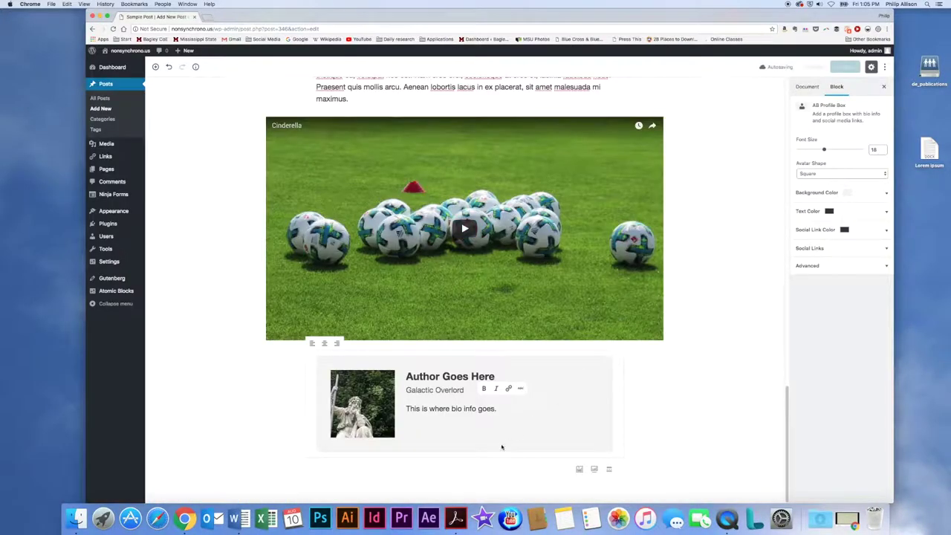
Try centre/right alignment and a red background, reverting to left alignment and no colour.
left_click(324, 344)
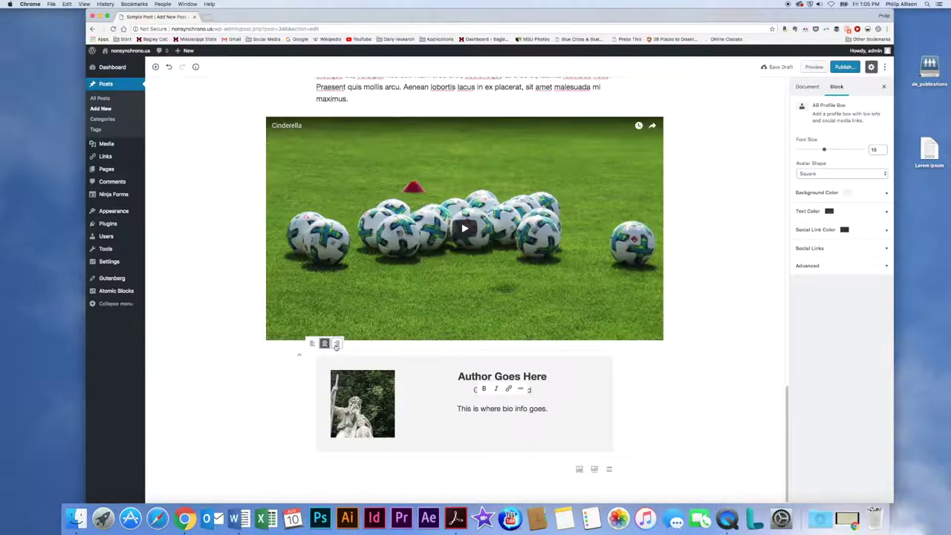
left_click(336, 344)
left_click(313, 343)
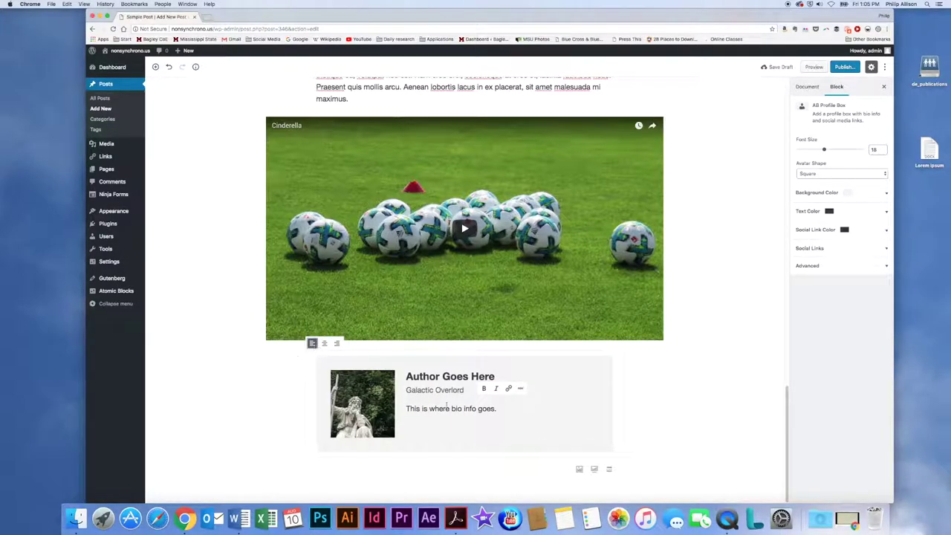
left_click(849, 195)
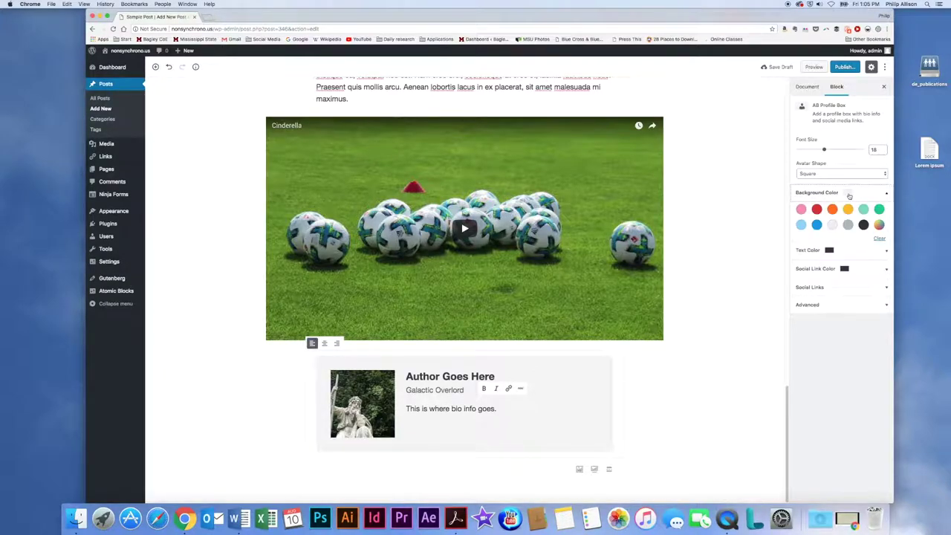
left_click(817, 209)
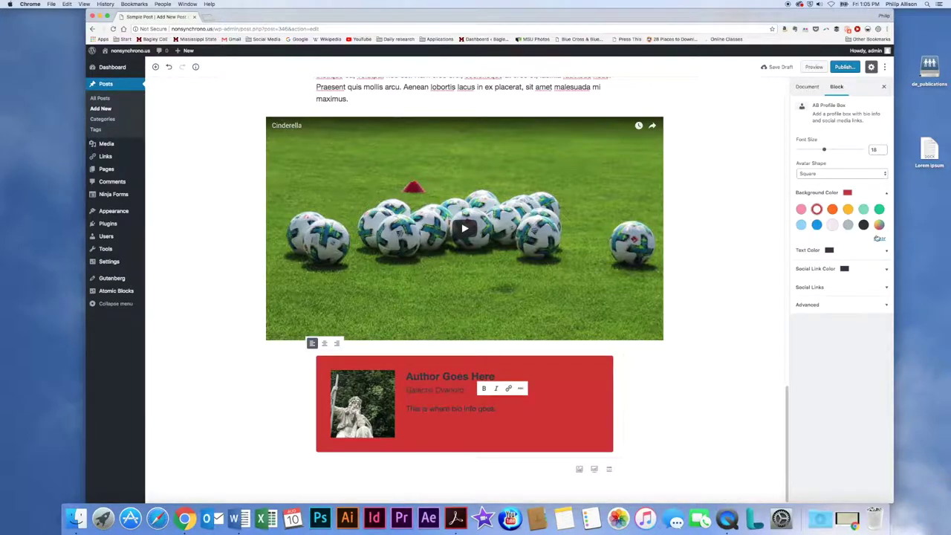
left_click(879, 238)
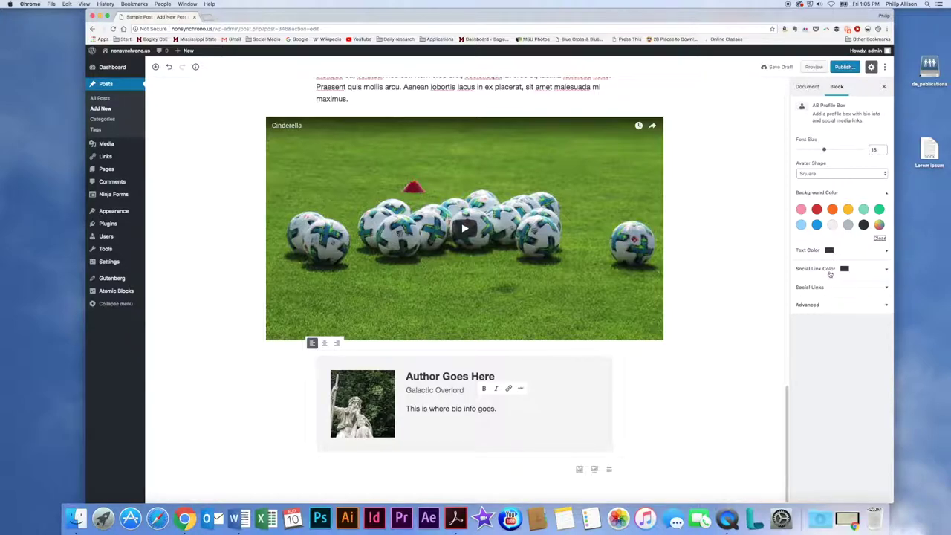
Add the Twitter social link twitter.com/philipallison to the profile box.
left_click(831, 290)
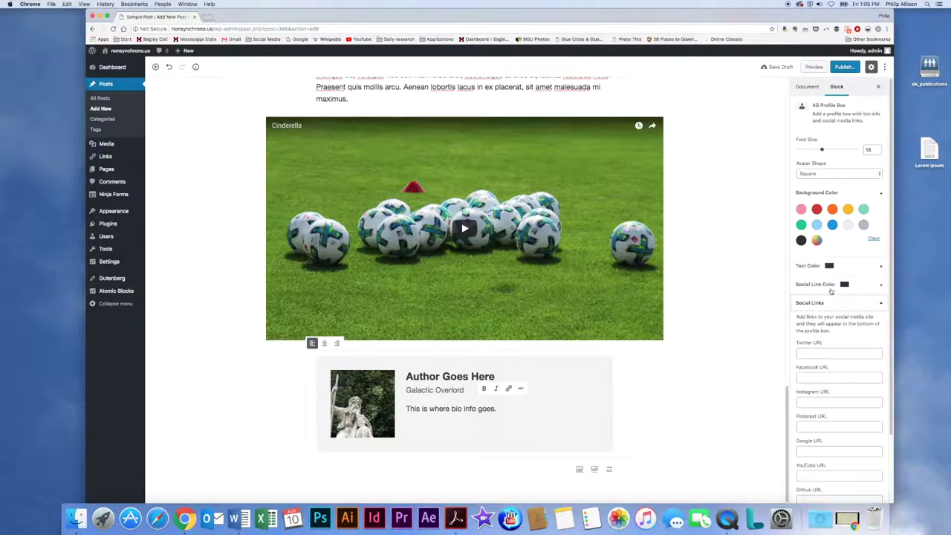
left_click(840, 354)
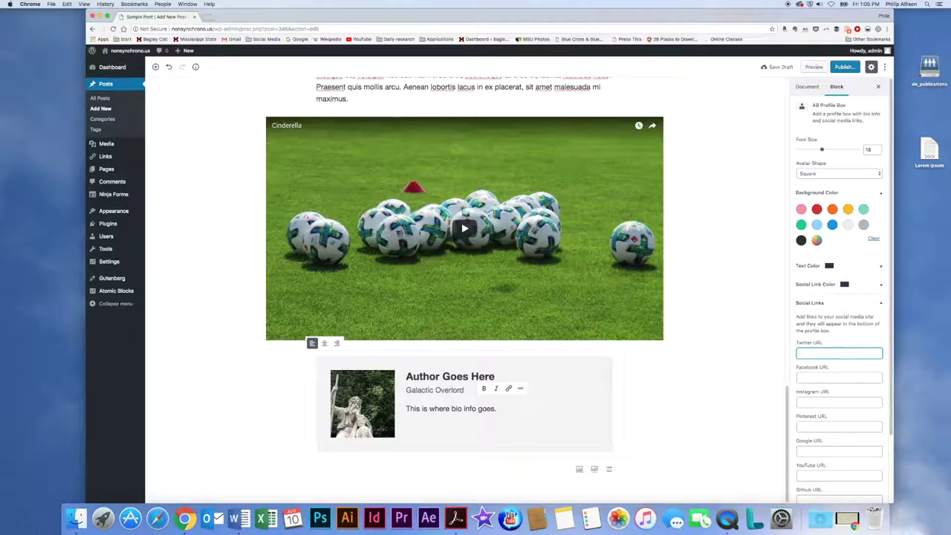
type("twi")
type("tter.com/")
type("philipallison")
scroll(894, 419, "down", 2)
scroll(894, 418, "down", 1)
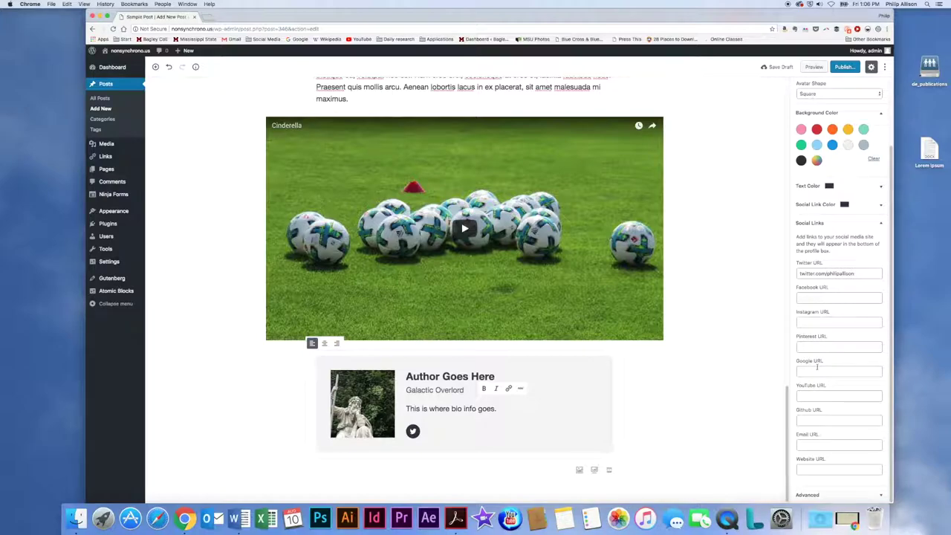
left_click(879, 223)
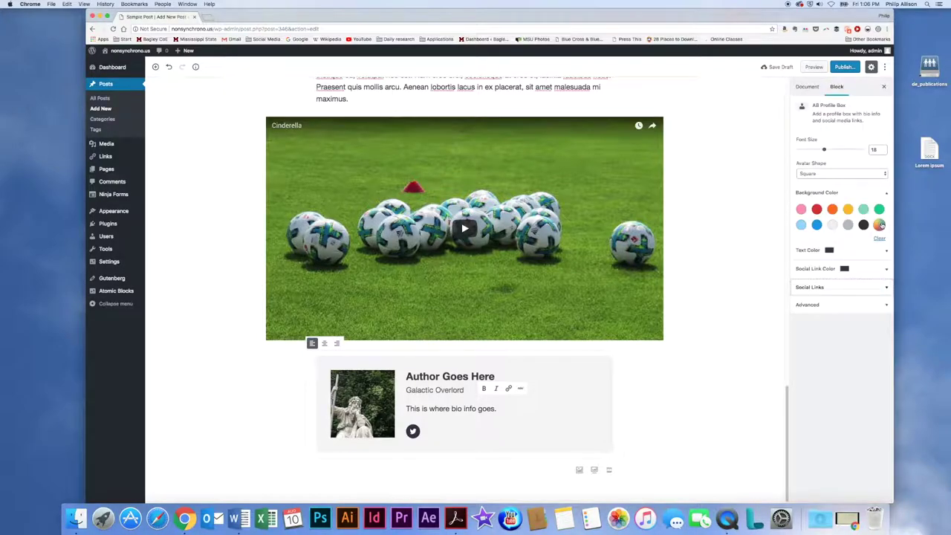
Set the avatar shape to Round and the profile font size to 21.
left_click(827, 173)
left_click(826, 181)
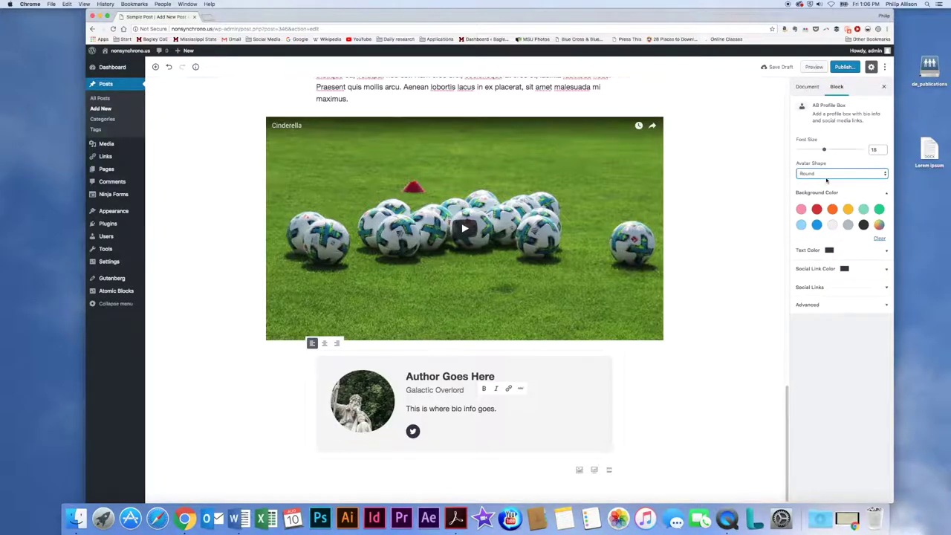
mouse_move(824, 148)
left_mouse_down()
mouse_move(844, 151)
mouse_move(812, 152)
mouse_move(823, 154)
left_mouse_up()
left_click(713, 307)
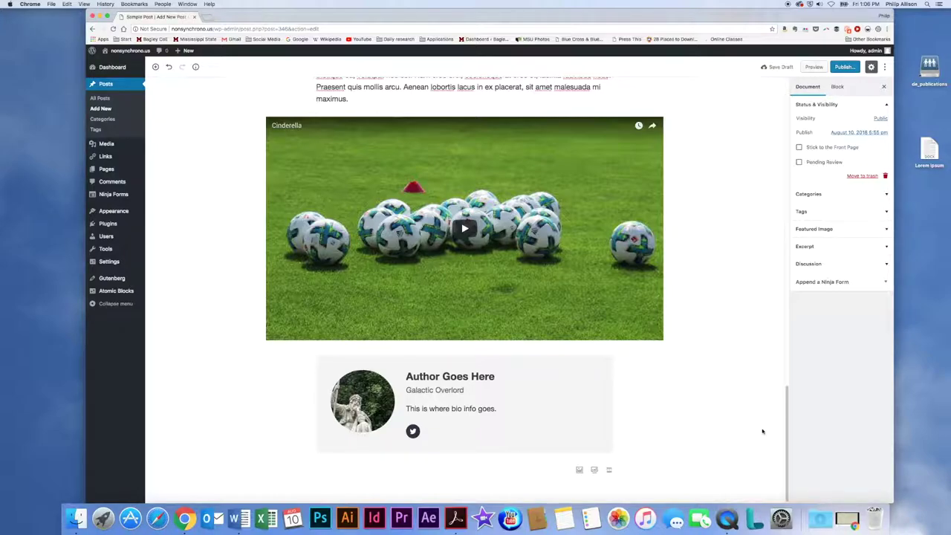
scroll(785, 419, "down", 1)
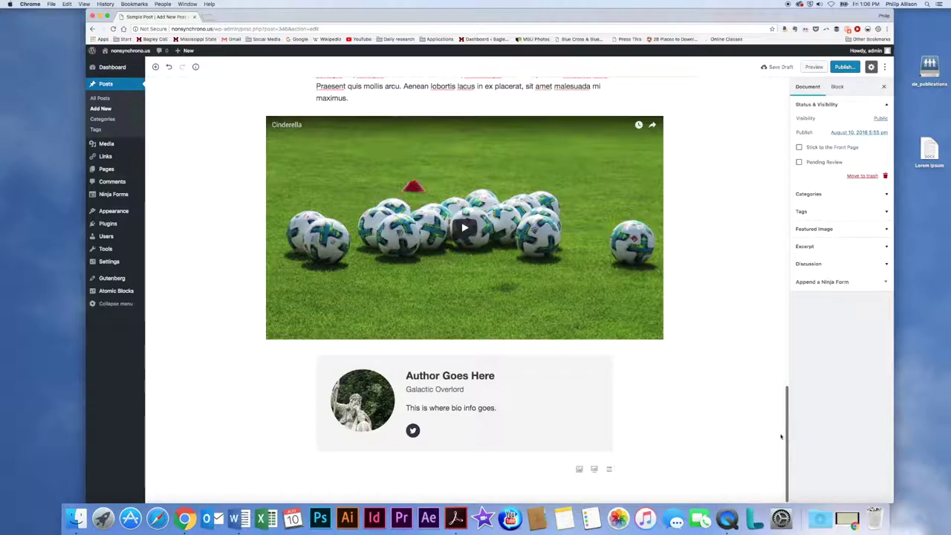
mouse_move(464, 405)
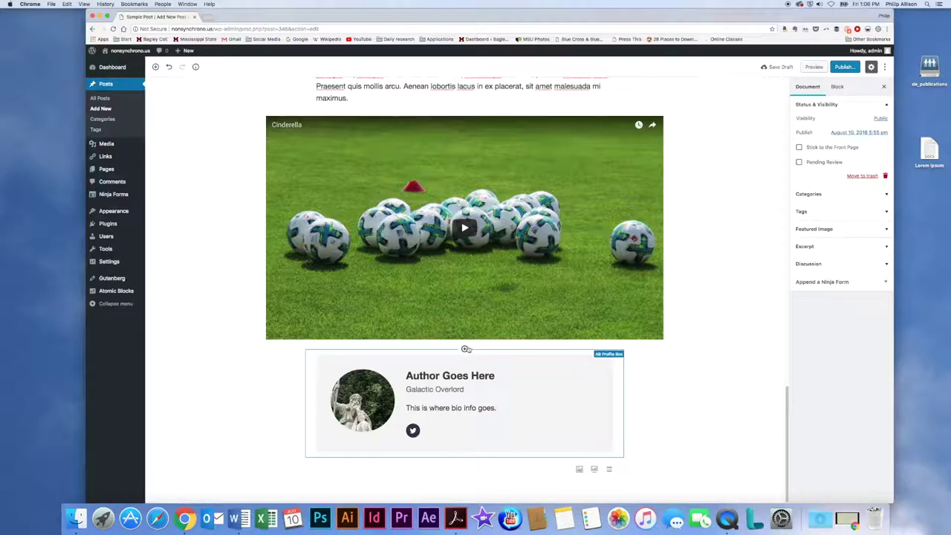
Add a Paragraph block reading 'This is more text.' between the video and the author box.
left_click(464, 349)
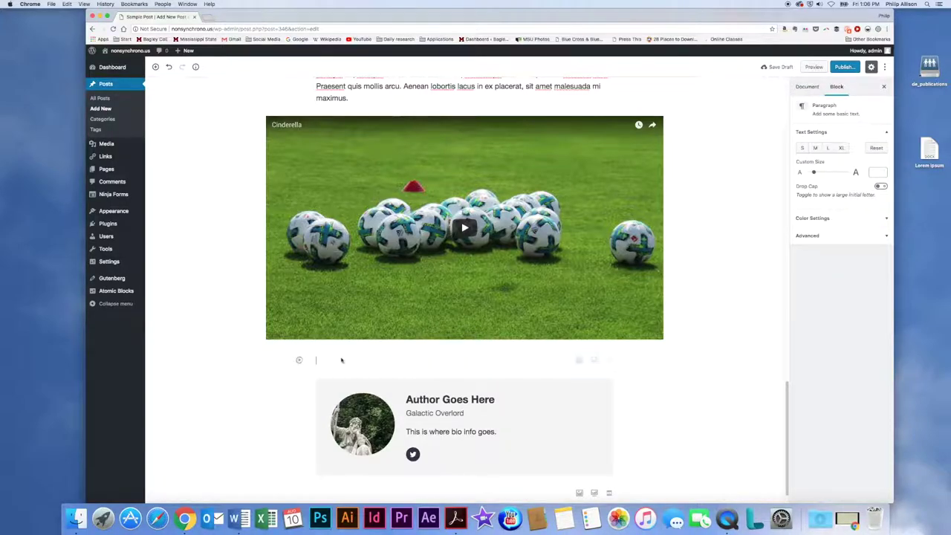
left_click(299, 360)
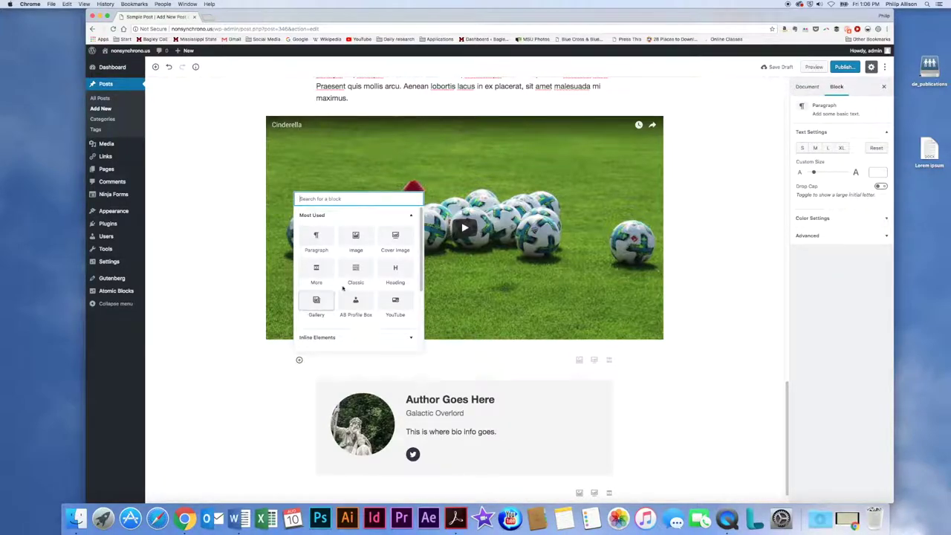
left_click(370, 215)
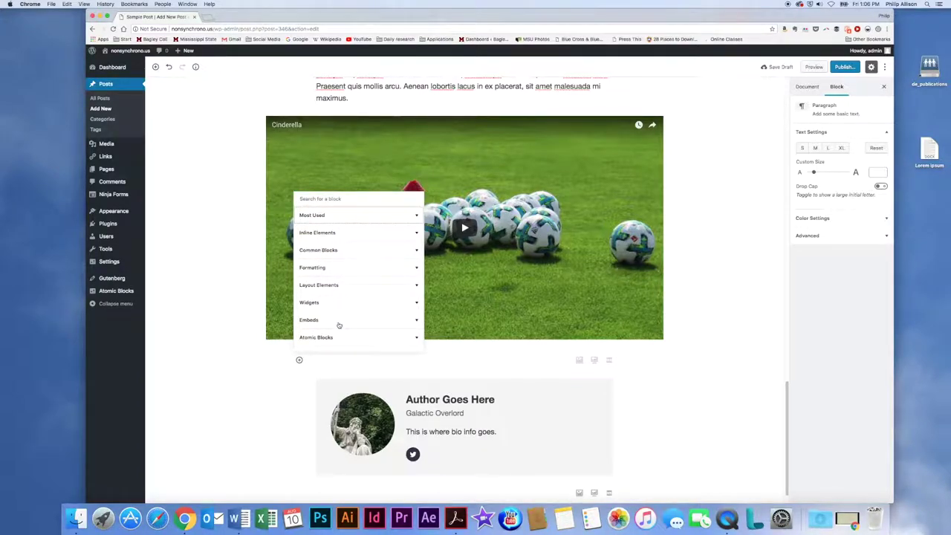
left_click(341, 250)
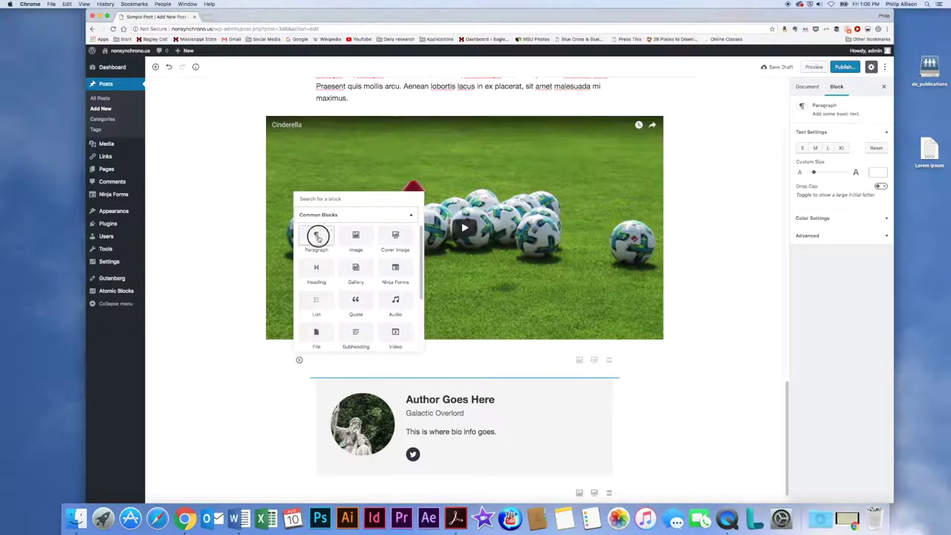
left_click(316, 237)
type("Thi")
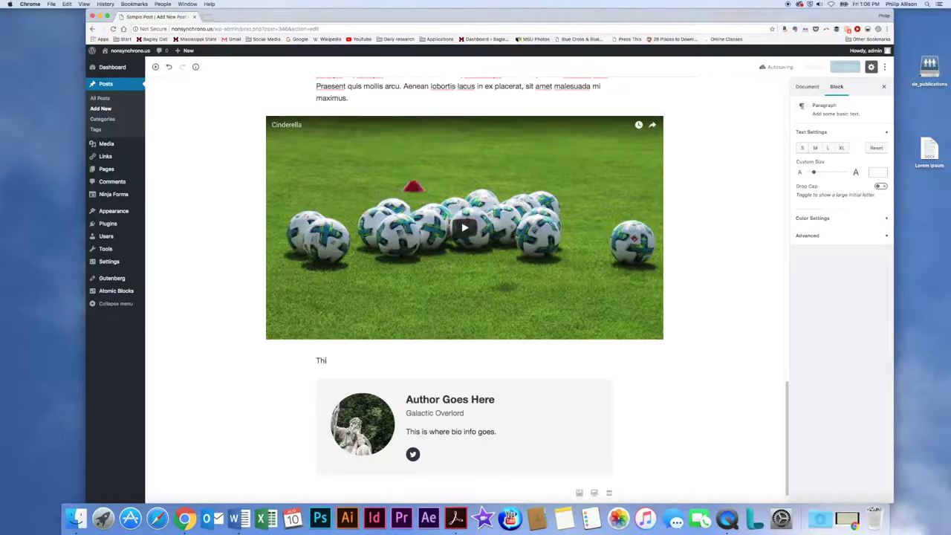
type(" sissis ")
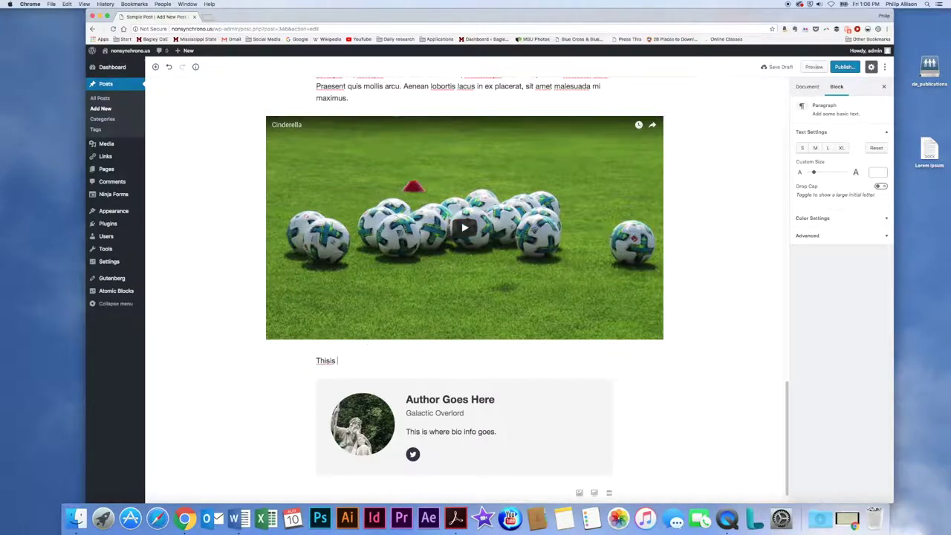
type("is more text.")
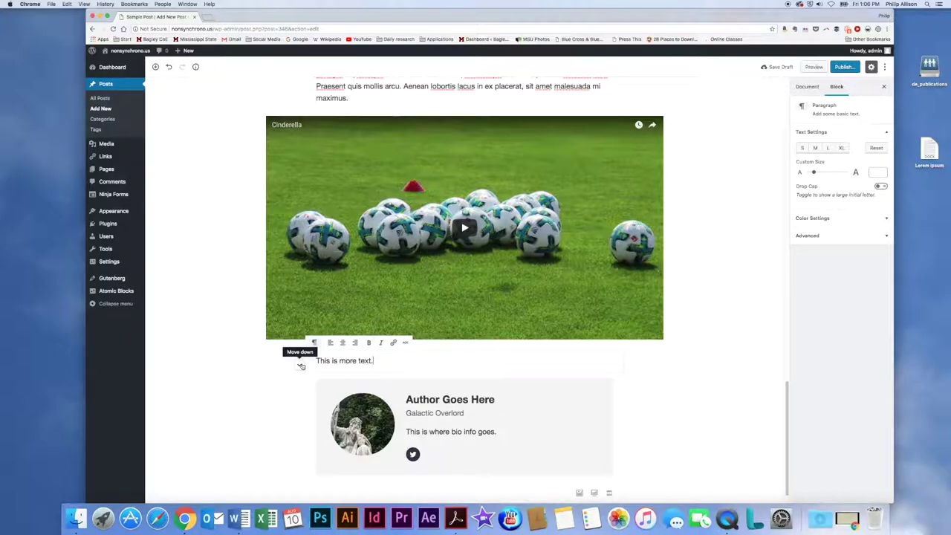
left_click(300, 363)
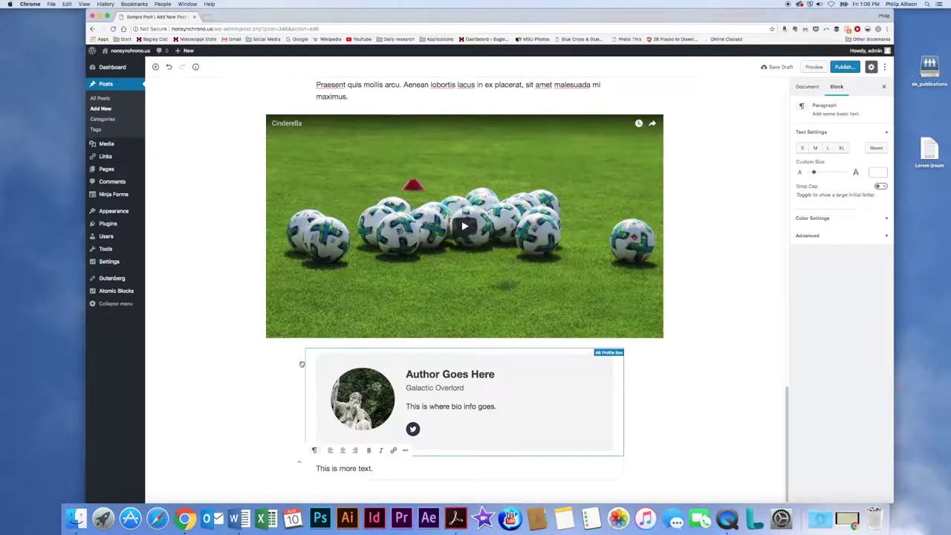
left_click(299, 462)
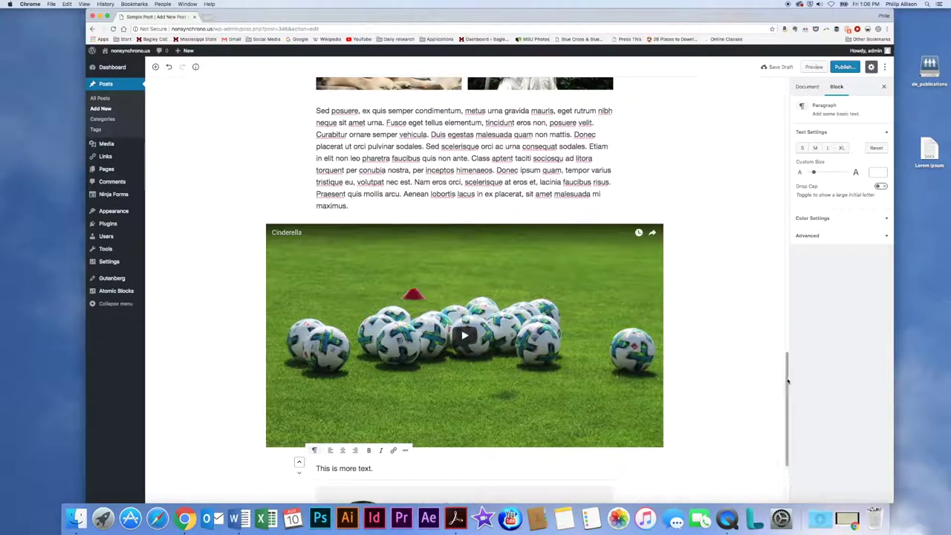
left_click(817, 67)
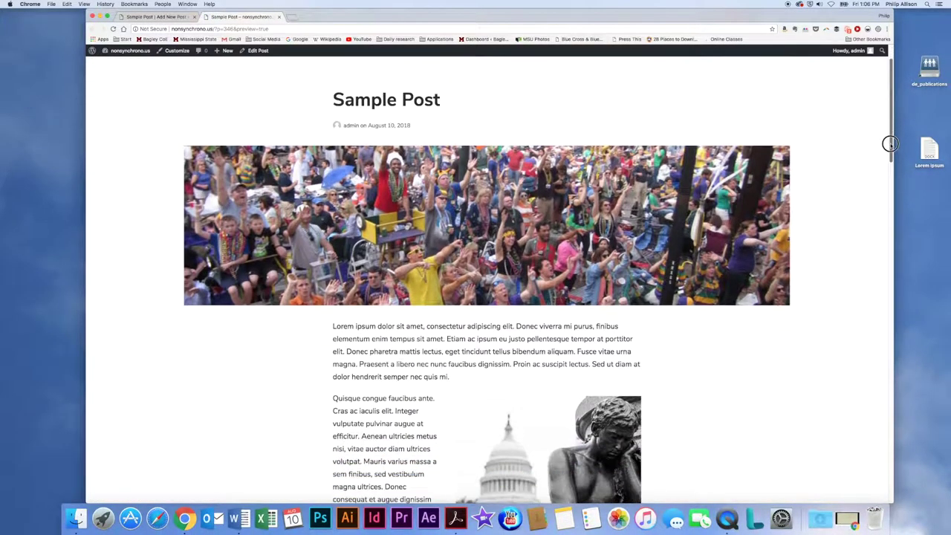
left_click_drag(891, 129, 889, 190)
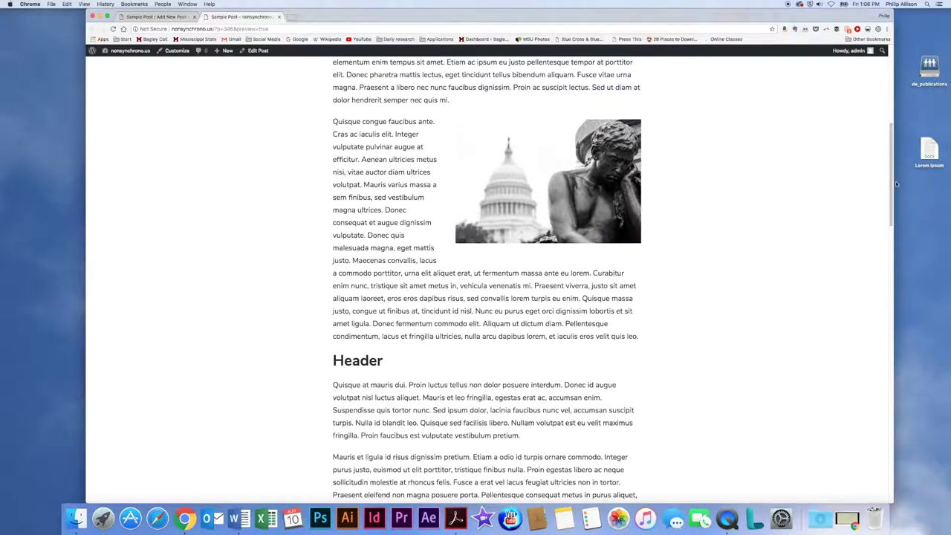
left_click_drag(890, 186, 887, 223)
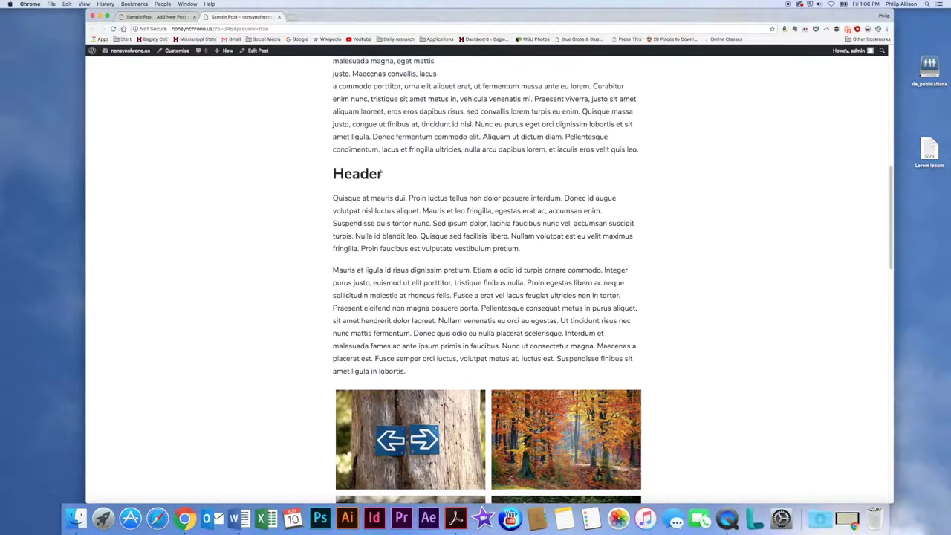
left_click_drag(889, 199, 853, 331)
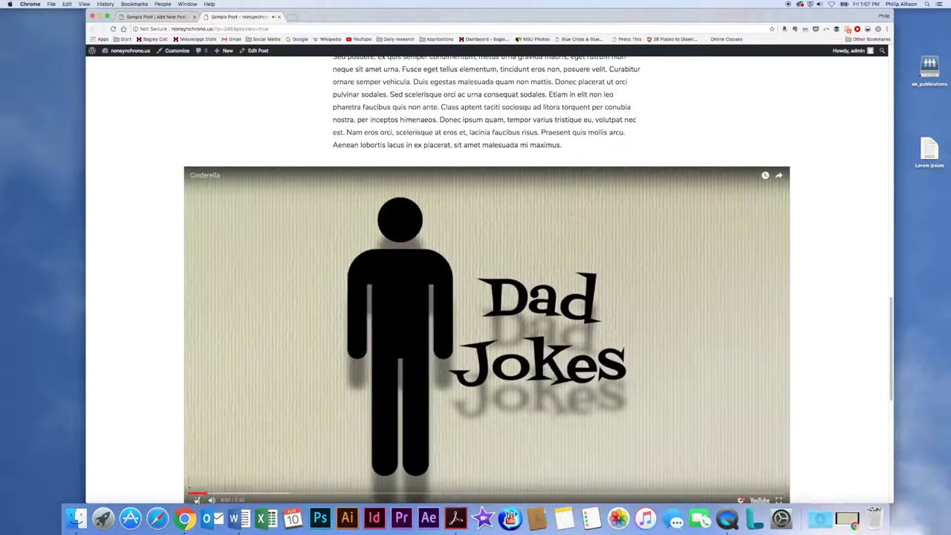
left_click(197, 499)
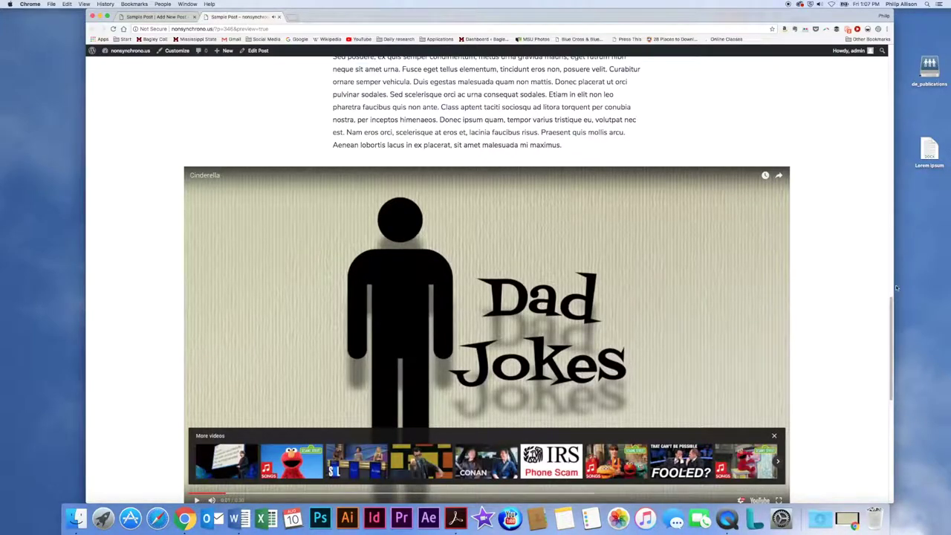
left_click_drag(892, 303, 882, 354)
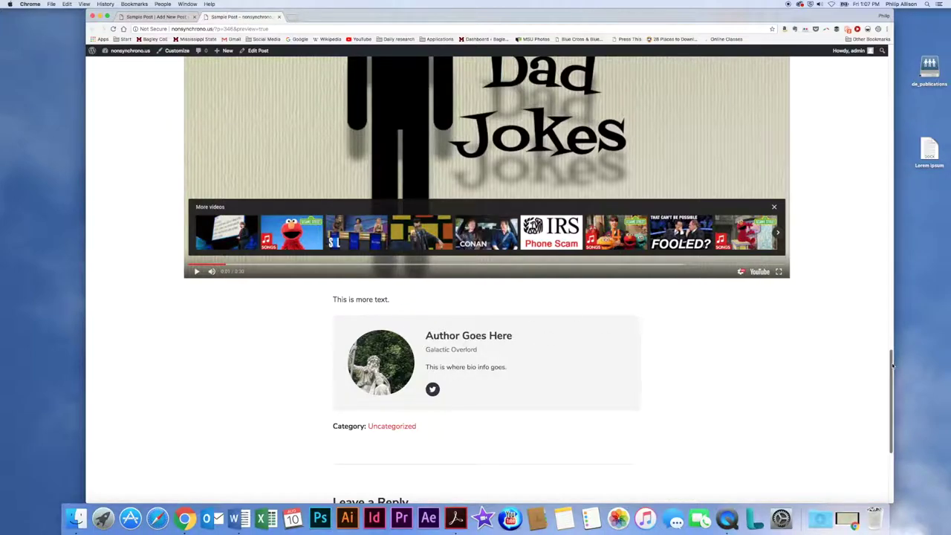
mouse_move(890, 369)
left_mouse_down()
mouse_move(880, 416)
mouse_move(362, 43)
left_mouse_up()
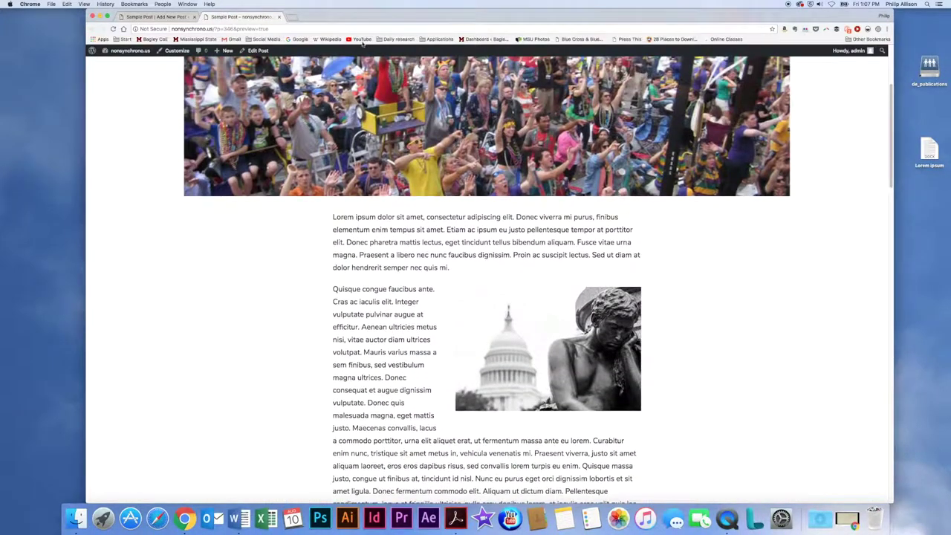
left_click(279, 16)
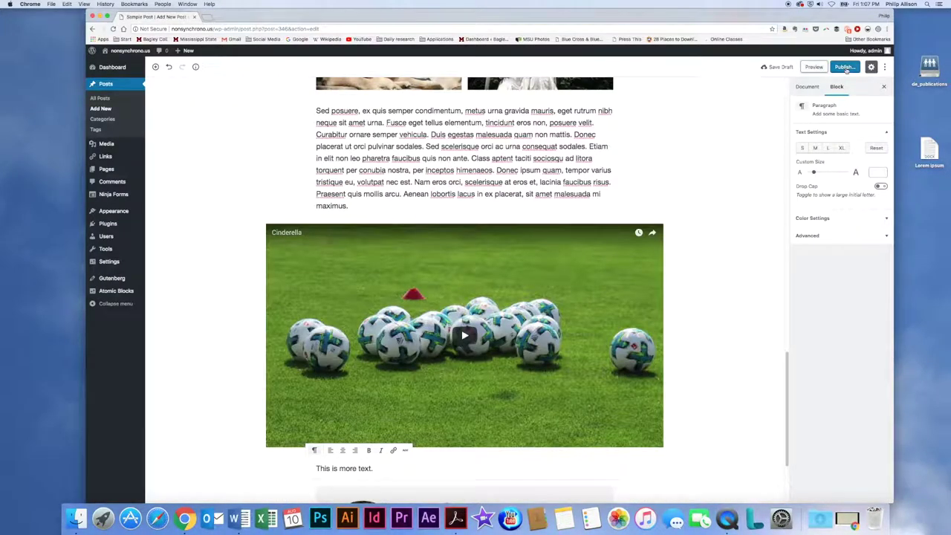
Insert a Read More break after the opening paragraph.
left_click_drag(787, 336, 780, 112)
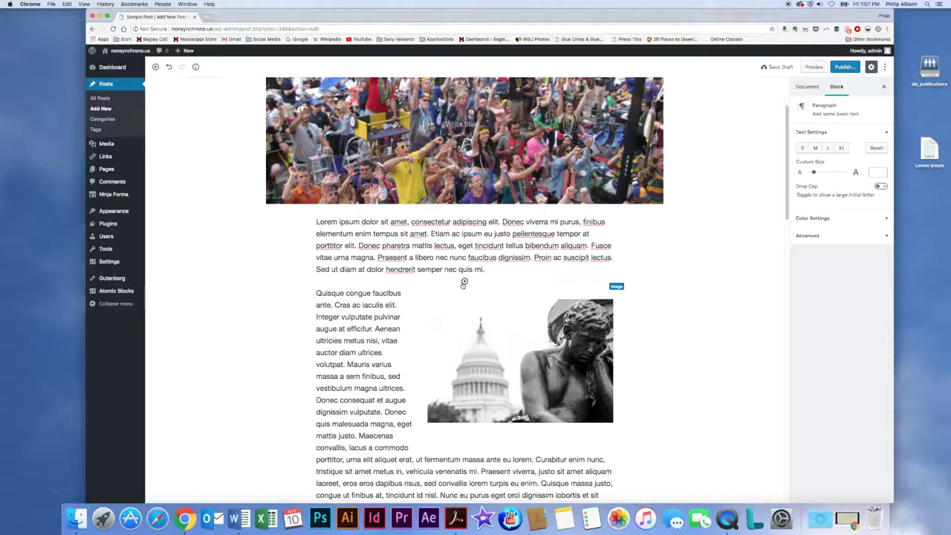
left_click(463, 281)
left_click(299, 292)
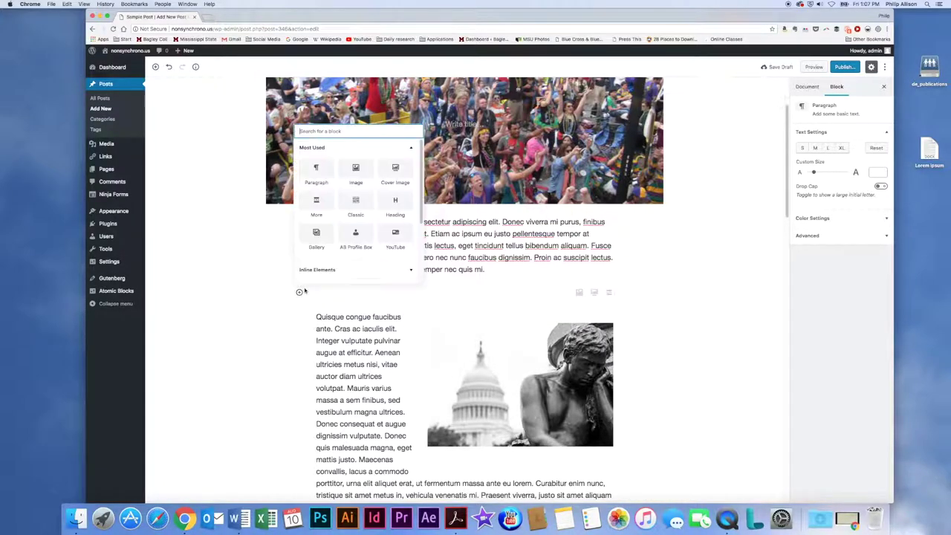
left_click(317, 202)
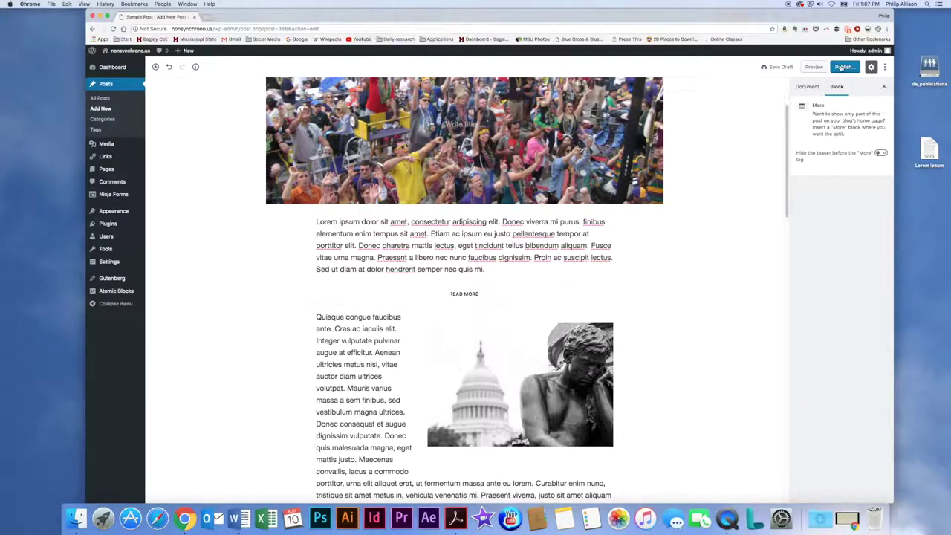
Publish the post and view it live.
left_click(841, 67)
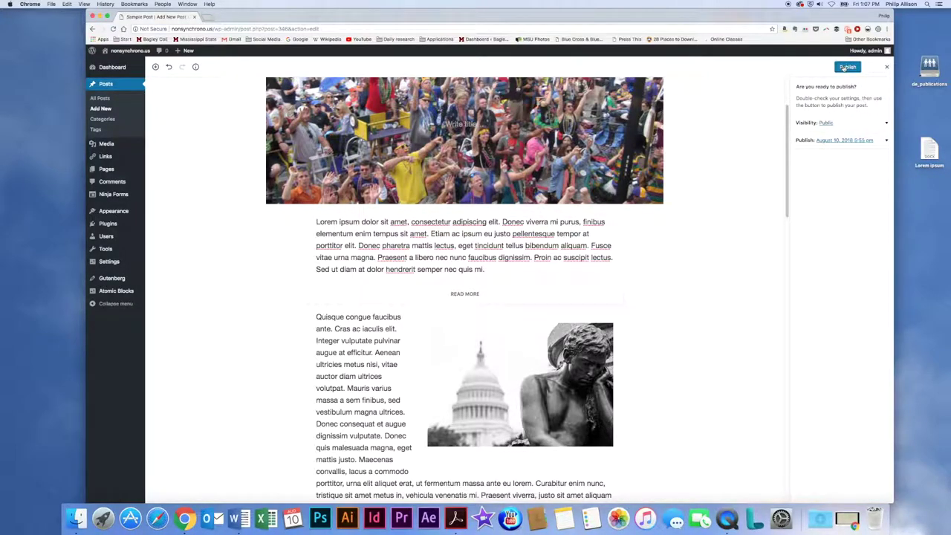
left_click(844, 68)
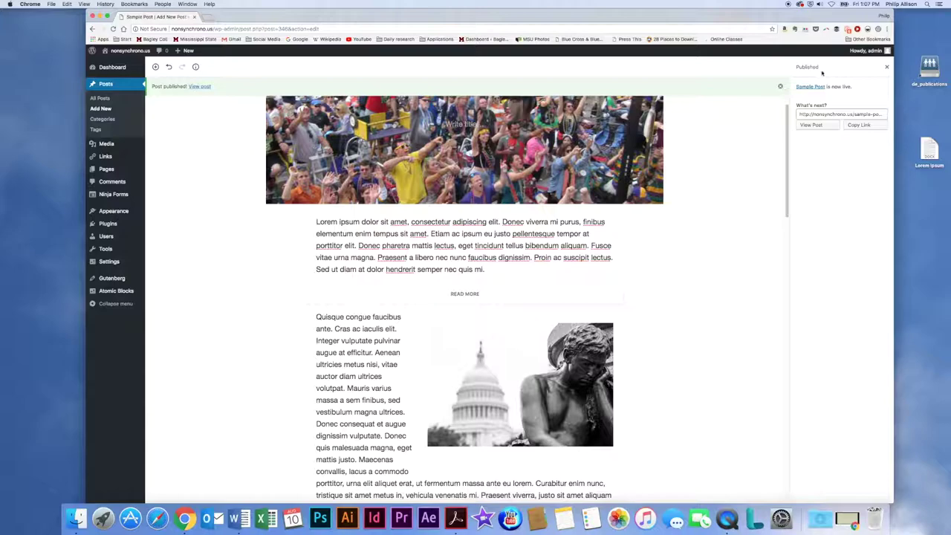
left_click(199, 86)
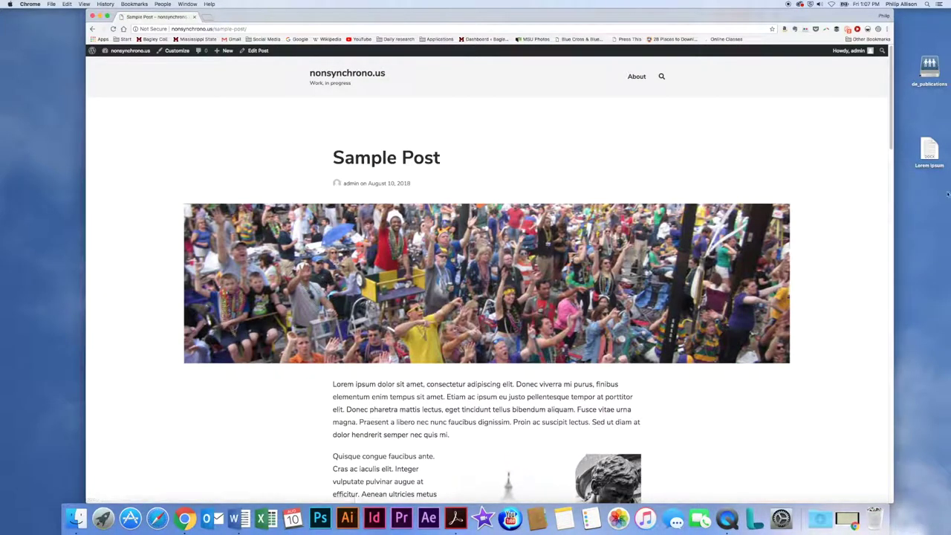
Go to the site home page and scroll to see Sample Post's Read More excerpt.
mouse_move(889, 119)
left_mouse_down()
mouse_move(887, 204)
mouse_move(875, 92)
left_mouse_up()
left_click(361, 75)
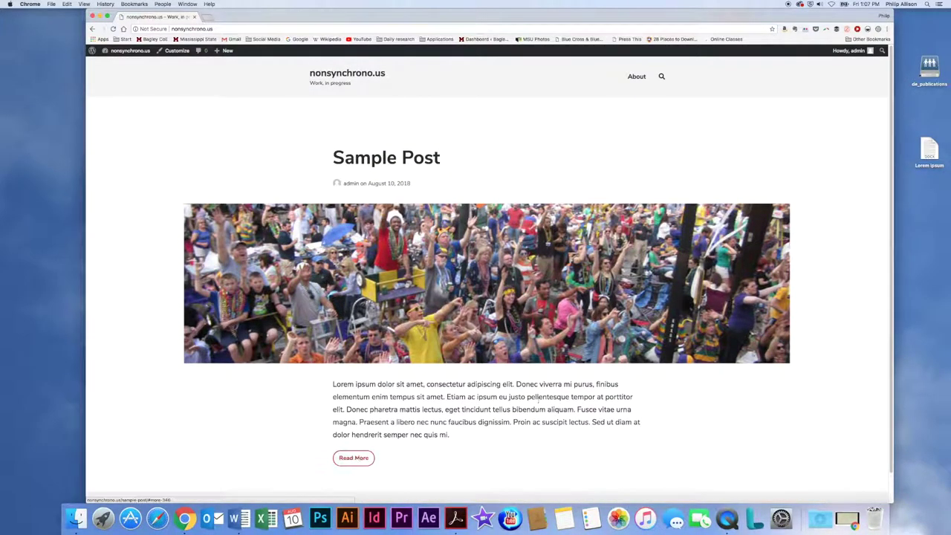
scroll(888, 215, "down", 2)
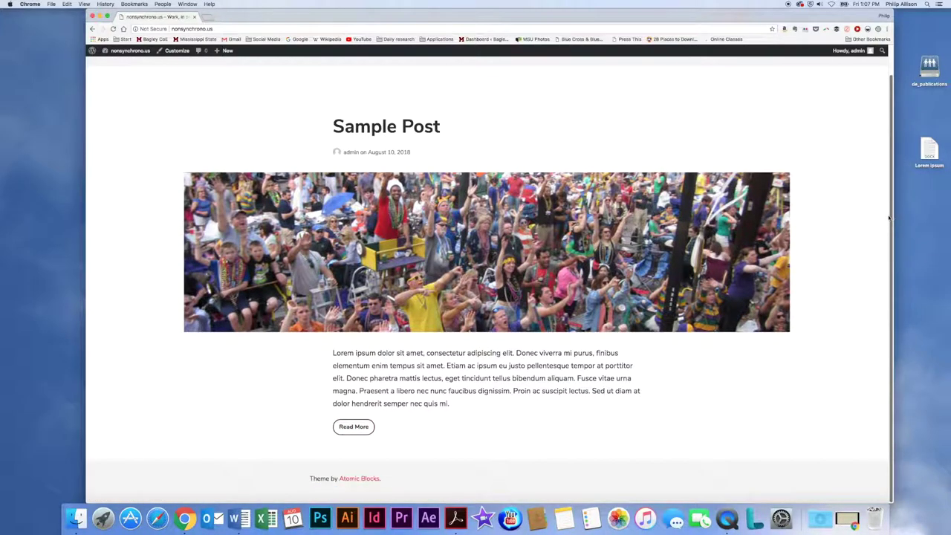